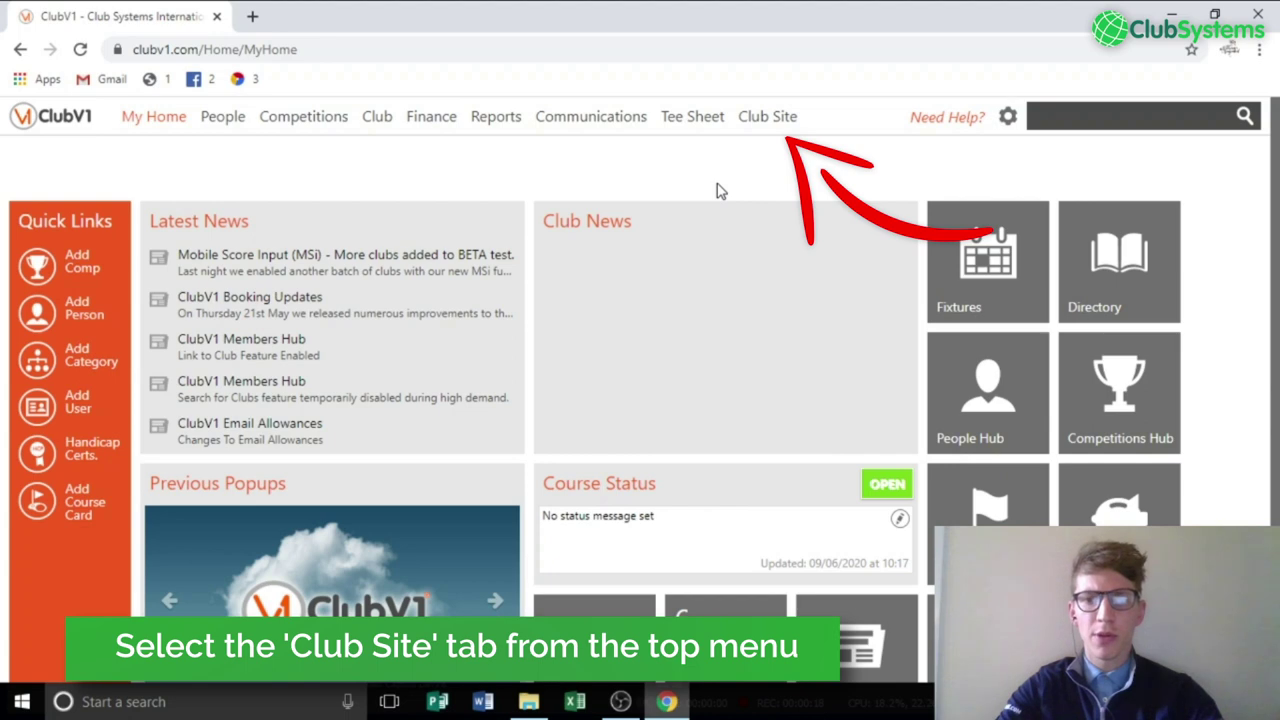
Upload the las-colinas image from the computer to the Club Site media library, keeping the full image as the crop.
{"action": "left_click", "coordinate": [768, 120]}
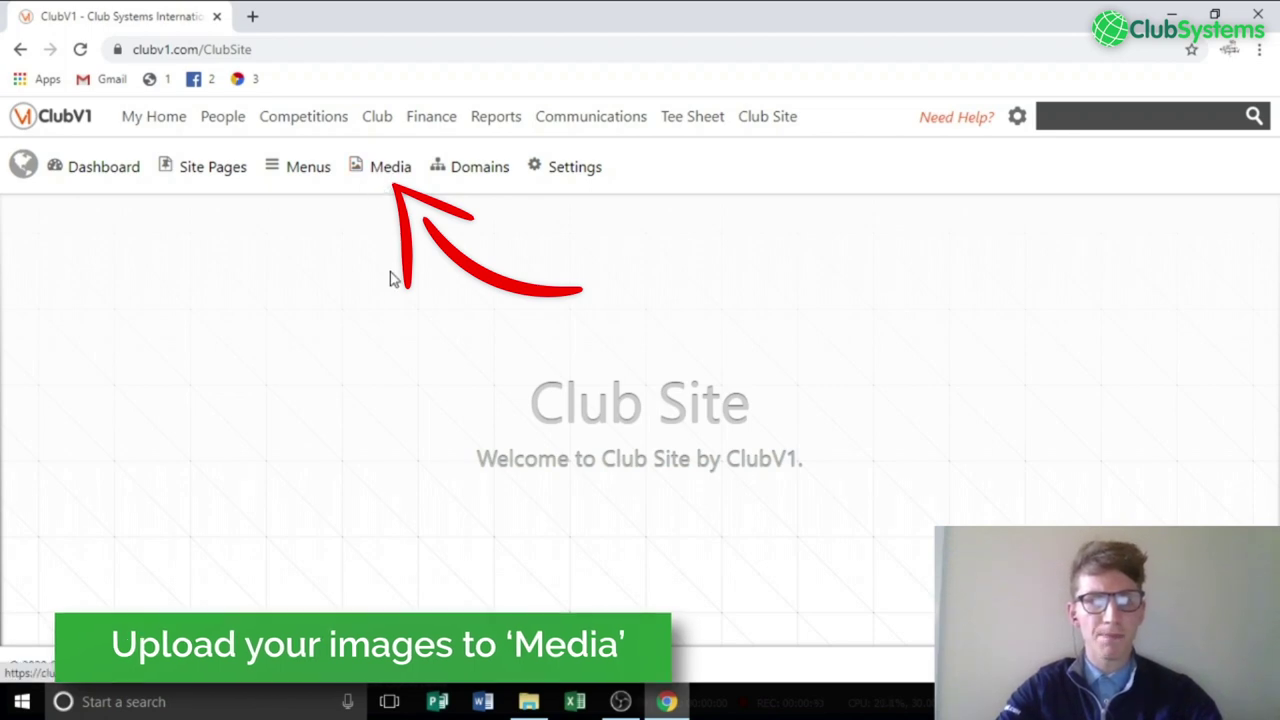
{"action": "left_click", "coordinate": [381, 172]}
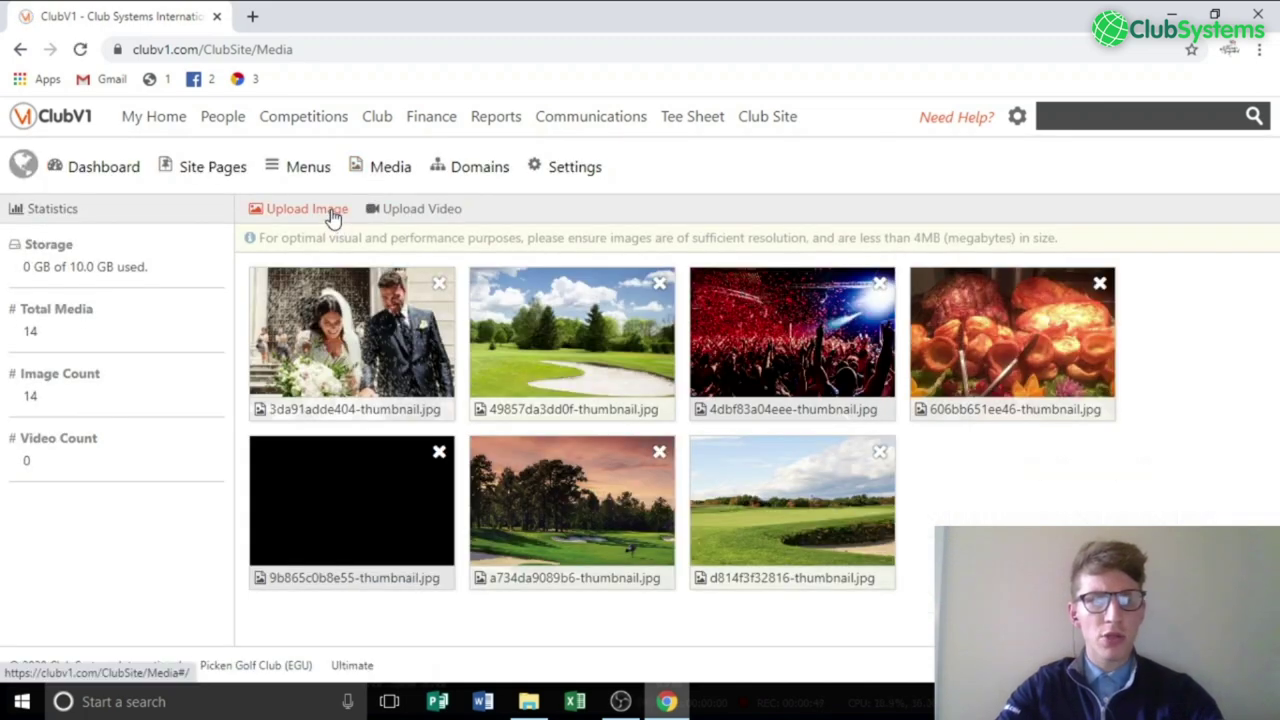
{"action": "left_click", "coordinate": [334, 212]}
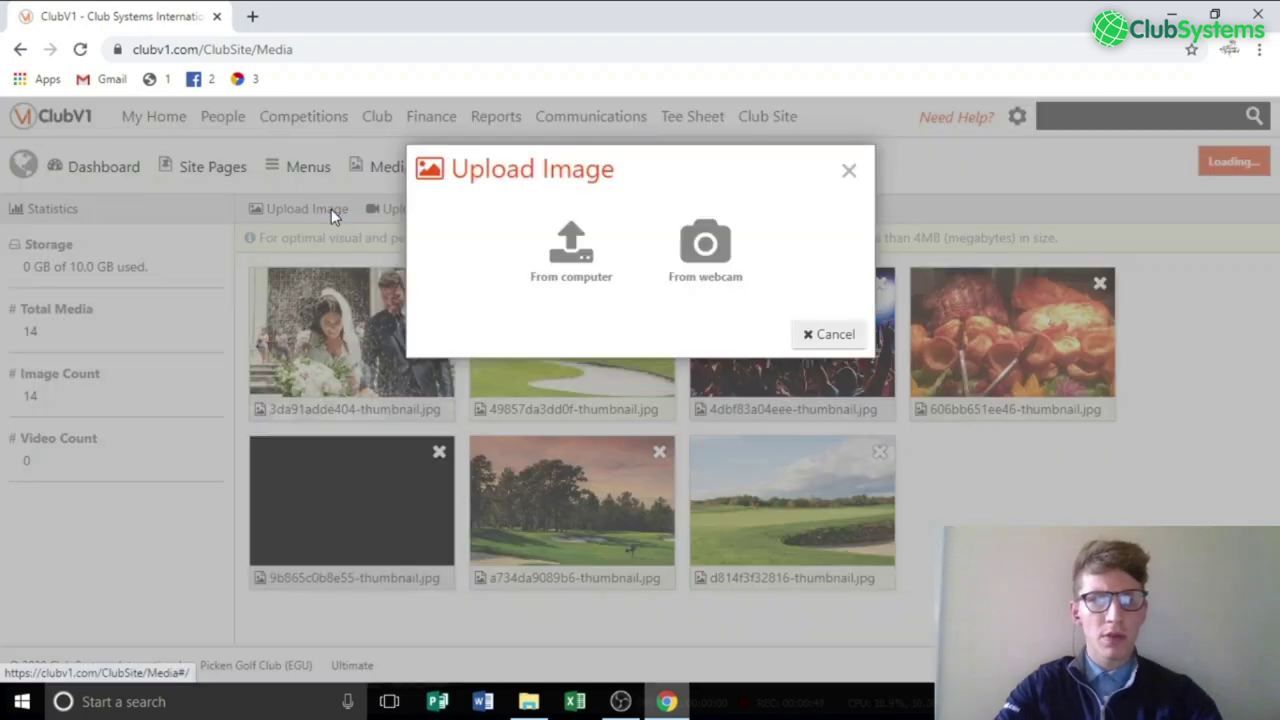
{"action": "left_click", "coordinate": [583, 255]}
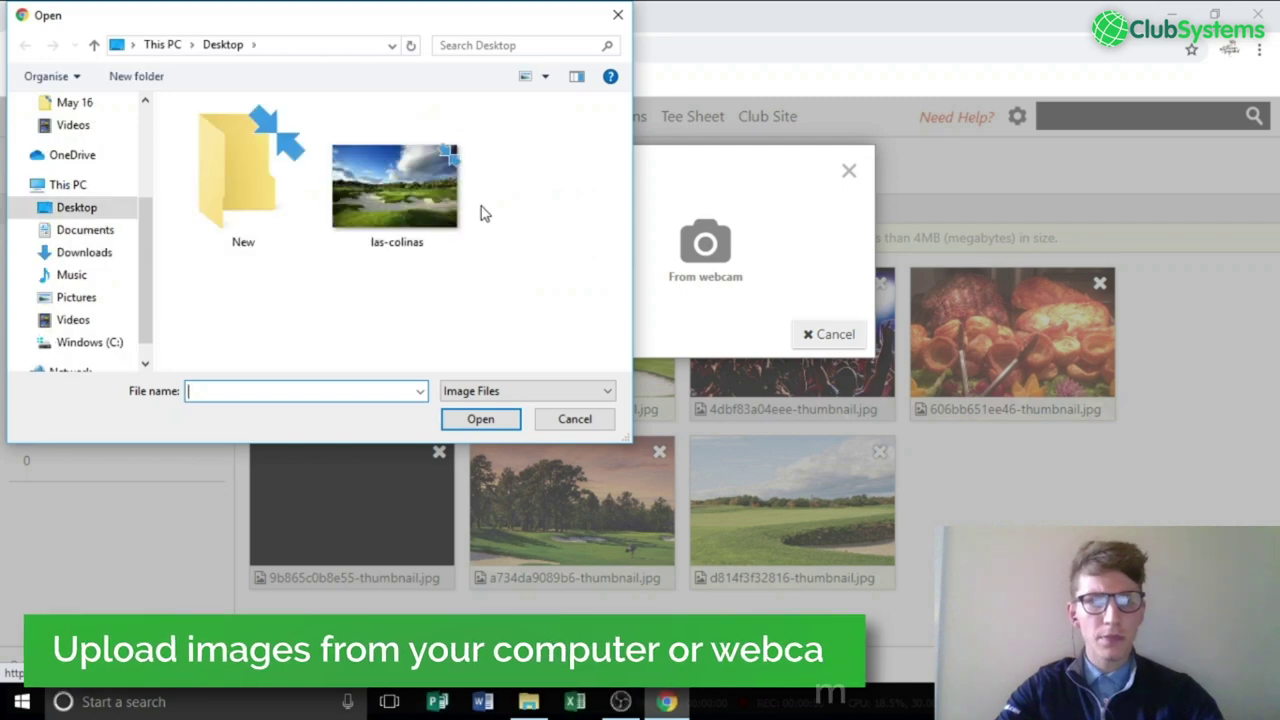
{"action": "double_click", "coordinate": [432, 188]}
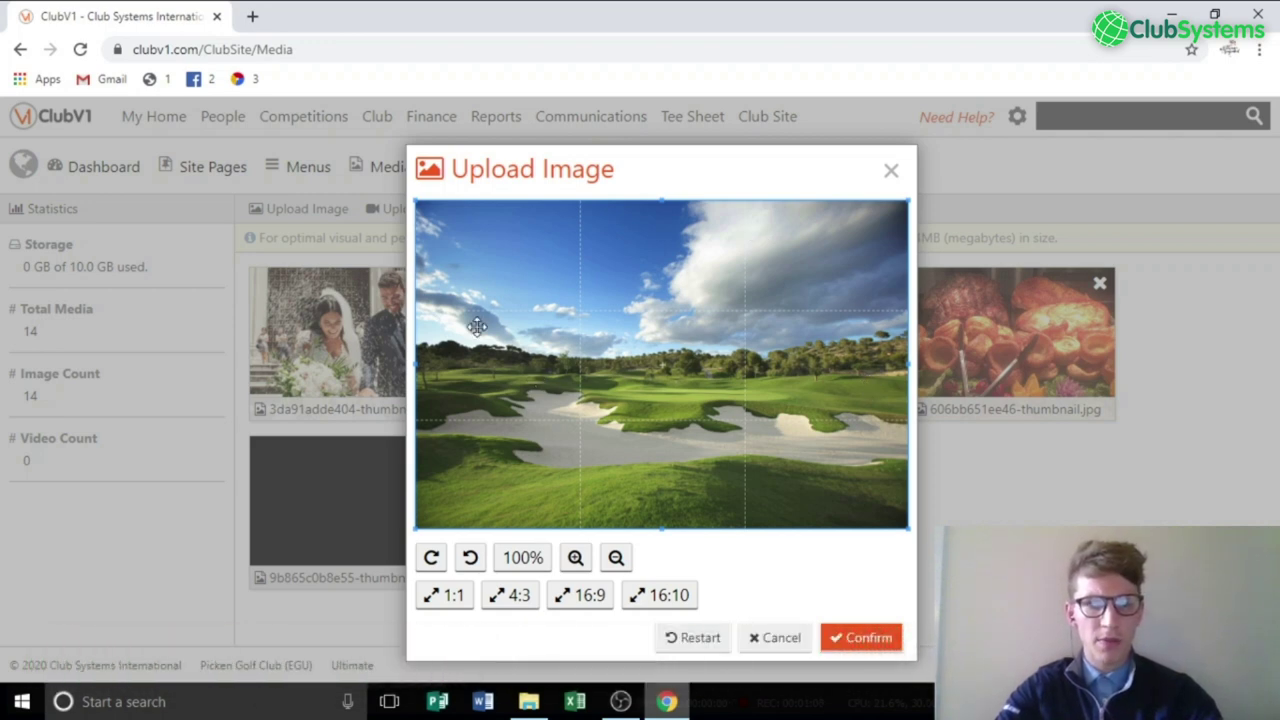
{"action": "left_click_drag", "start_coordinate": [416, 202], "coordinate": [354, 191]}
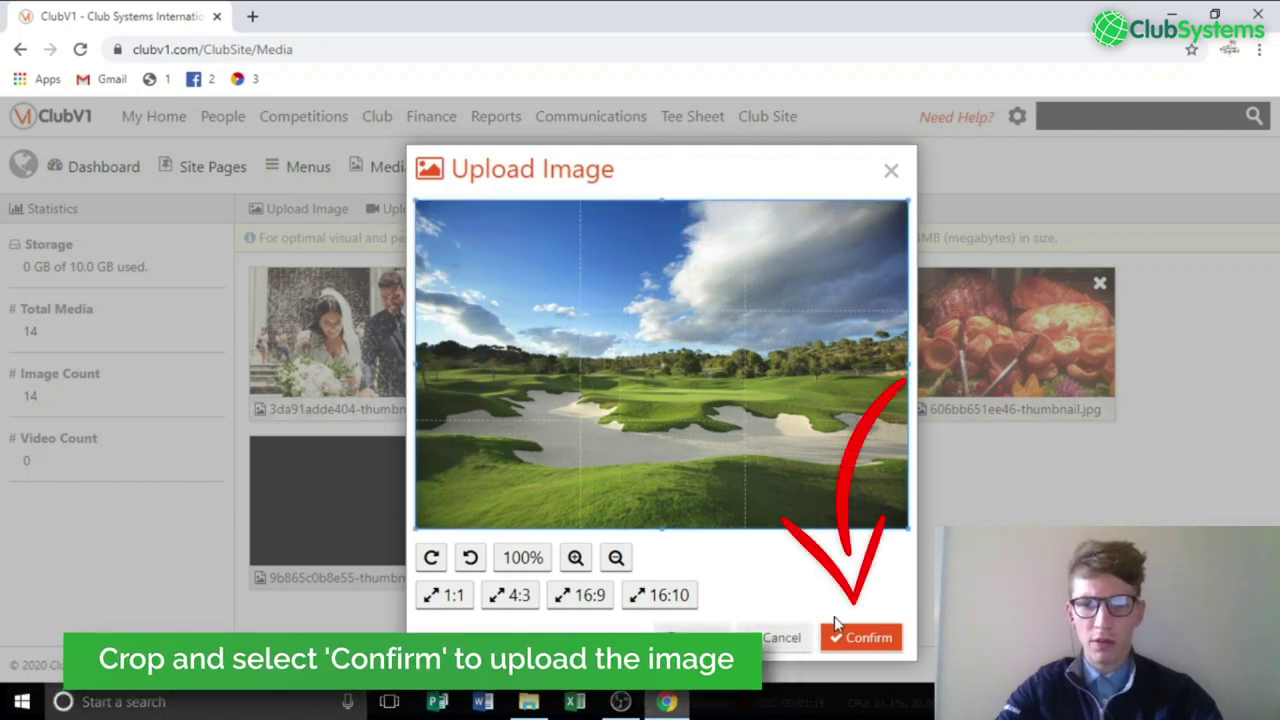
{"action": "left_click", "coordinate": [878, 643]}
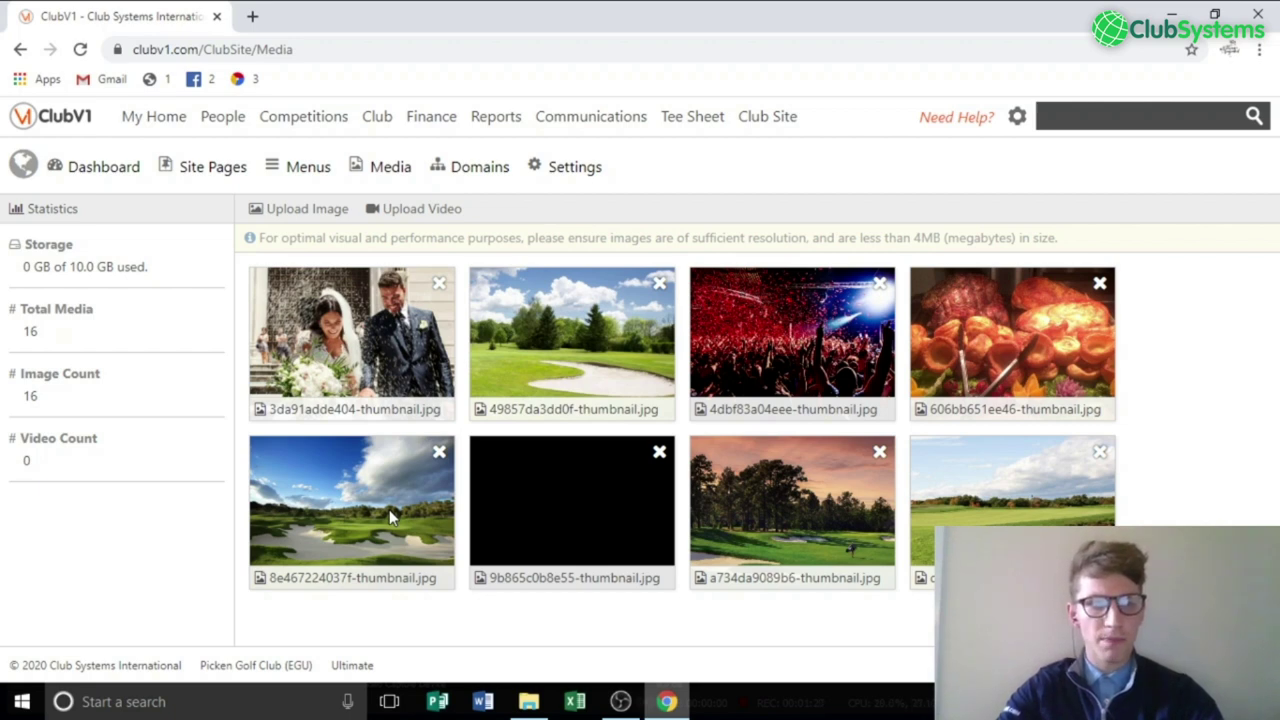
Add a new custom site page with the page title "Test".
{"action": "left_click", "coordinate": [209, 170]}
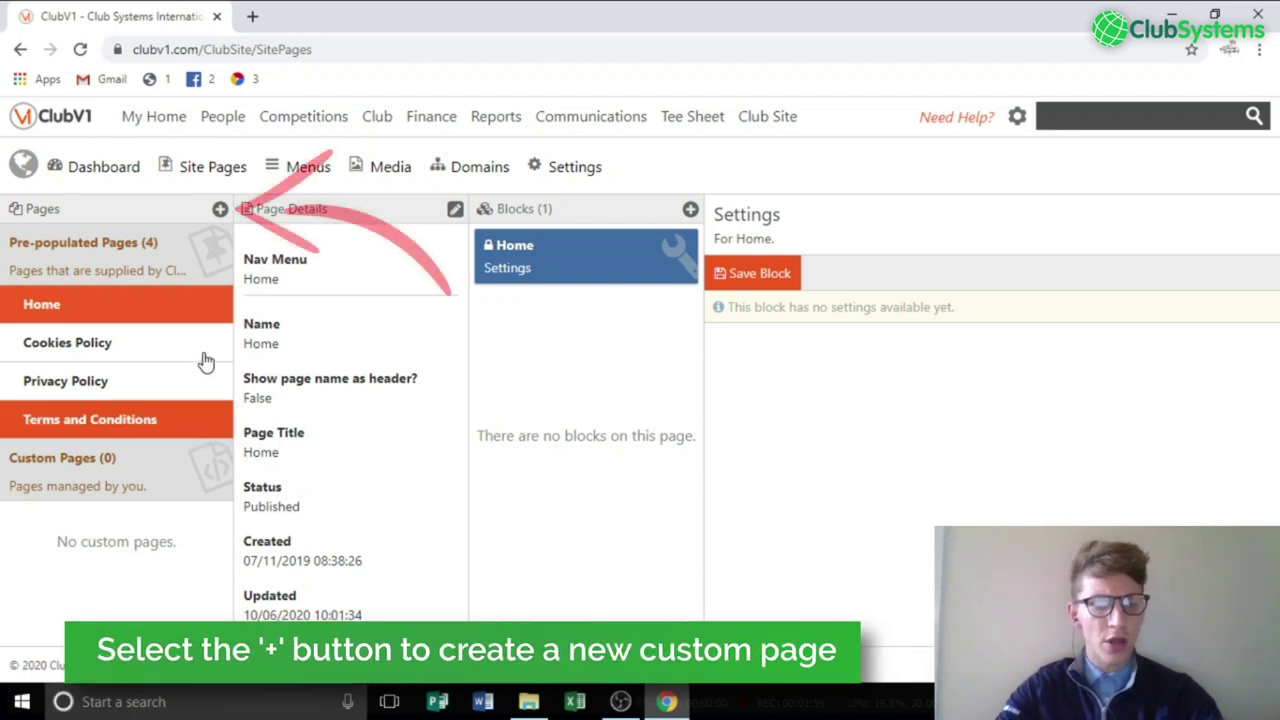
{"action": "left_click", "coordinate": [220, 209]}
{"action": "type", "text": "Test"}
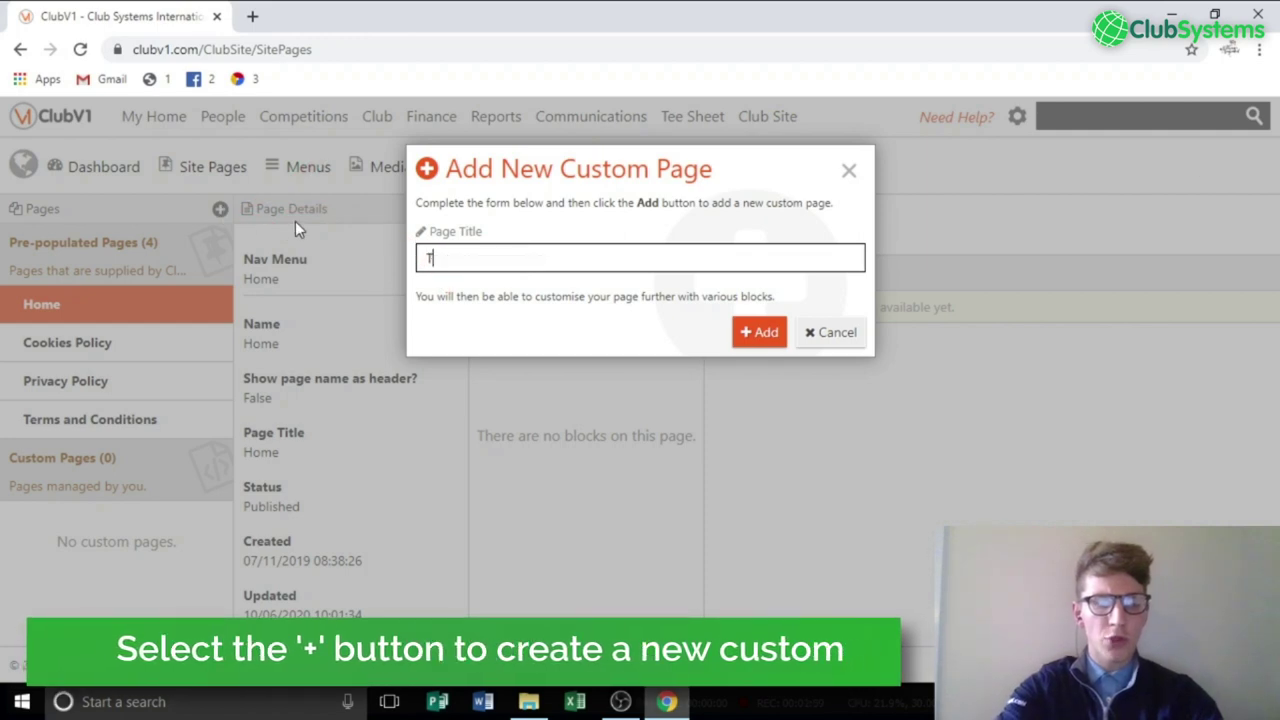
{"action": "left_click", "coordinate": [766, 333]}
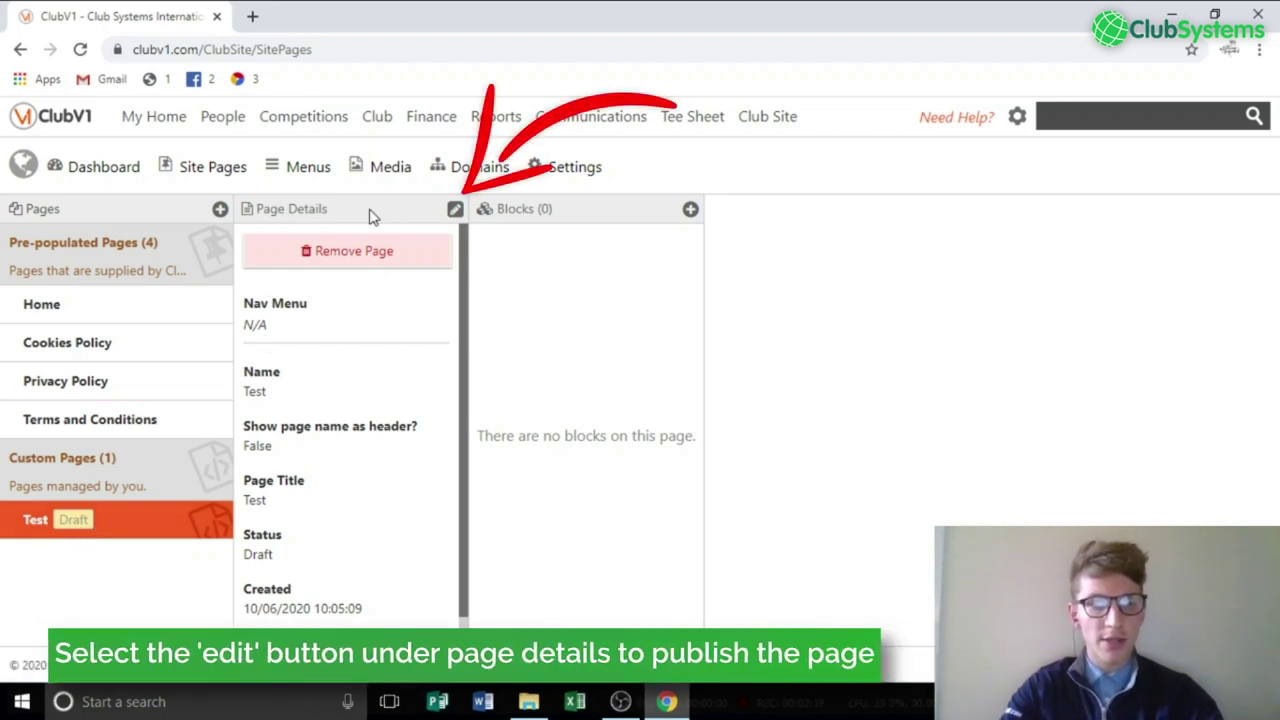
Set the Test page's status to Published and save its page details.
{"action": "left_click", "coordinate": [455, 214]}
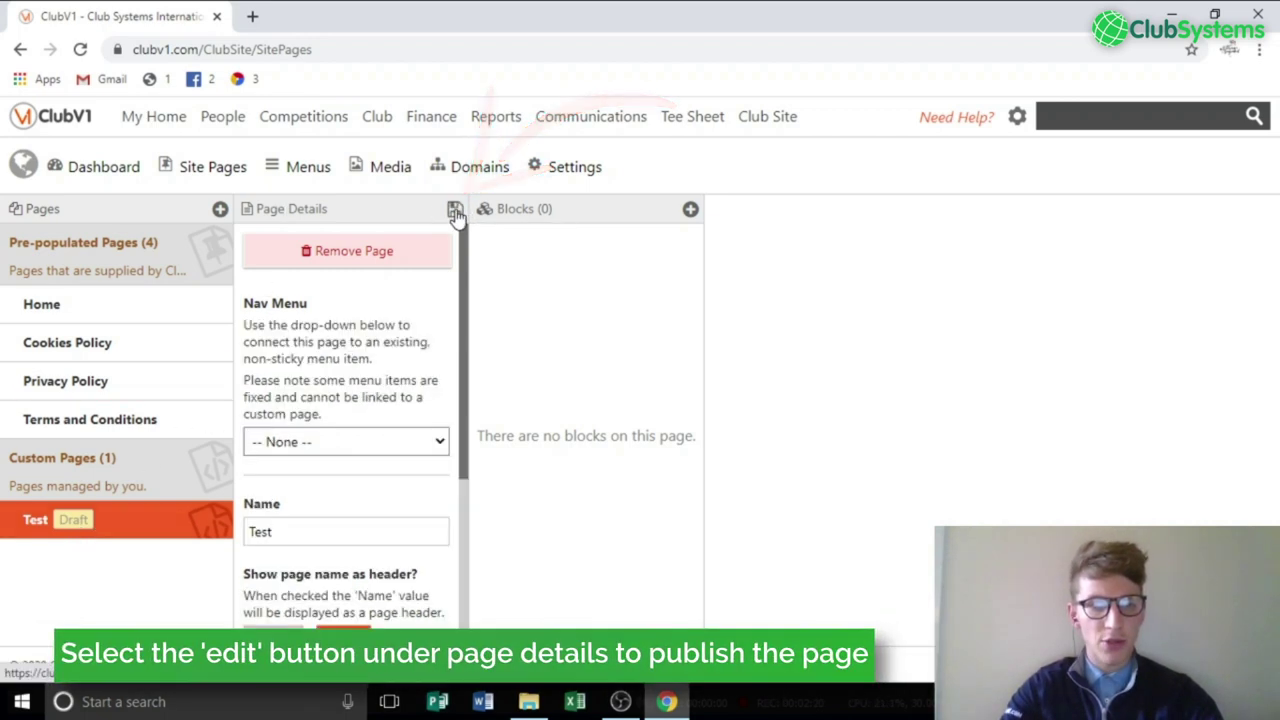
{"action": "scroll", "coordinate": [410, 448], "scroll_direction": "down", "scroll_amount": 2}
{"action": "scroll", "coordinate": [410, 448], "scroll_direction": "down", "scroll_amount": 2}
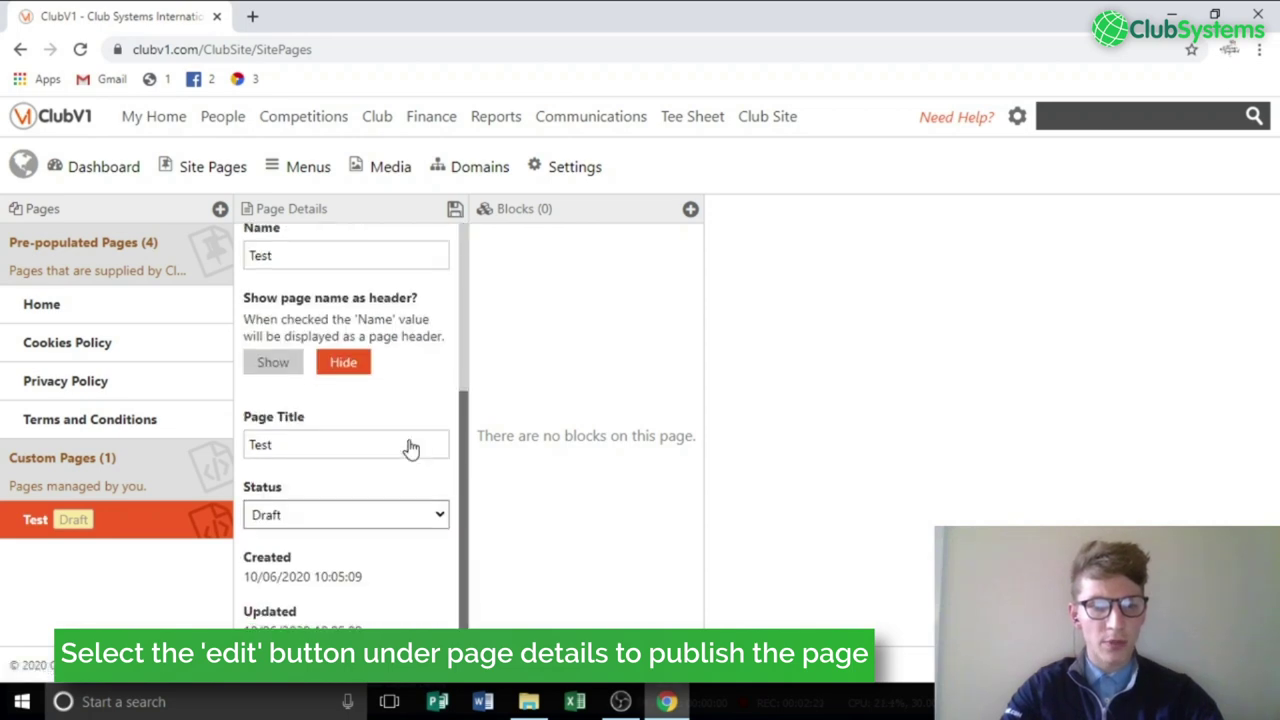
{"action": "left_click", "coordinate": [303, 517]}
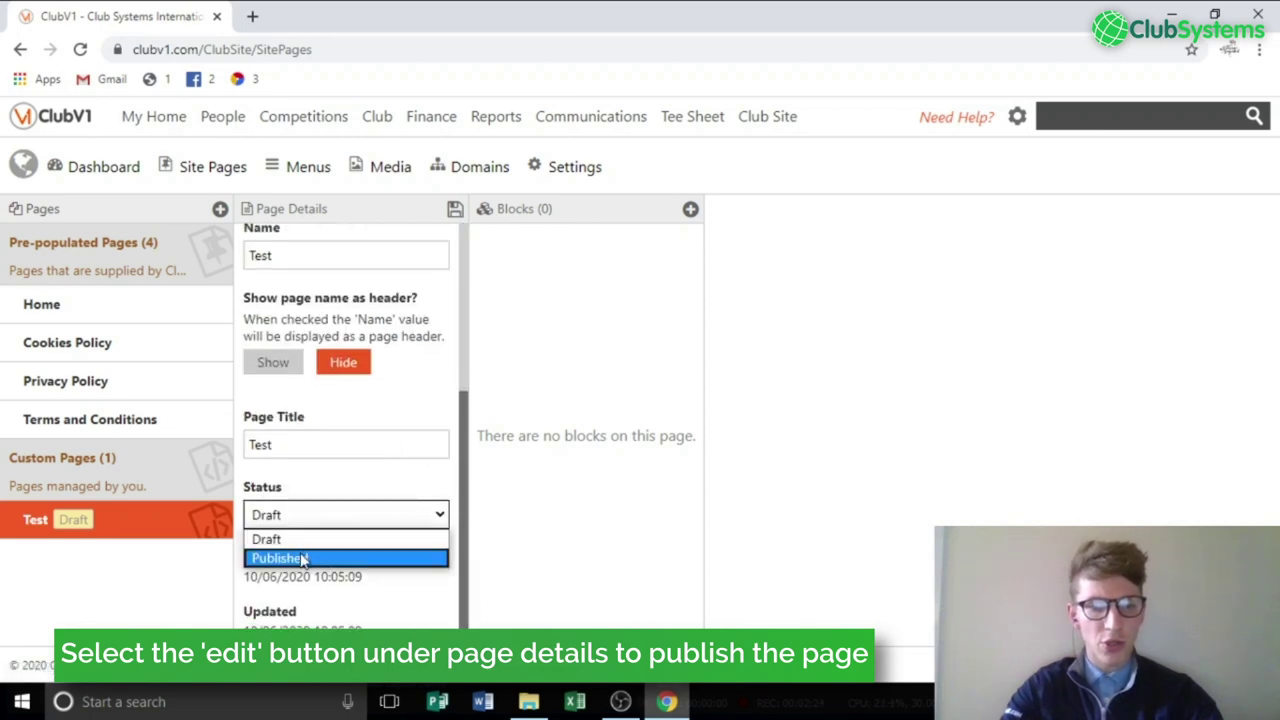
{"action": "left_click", "coordinate": [302, 557]}
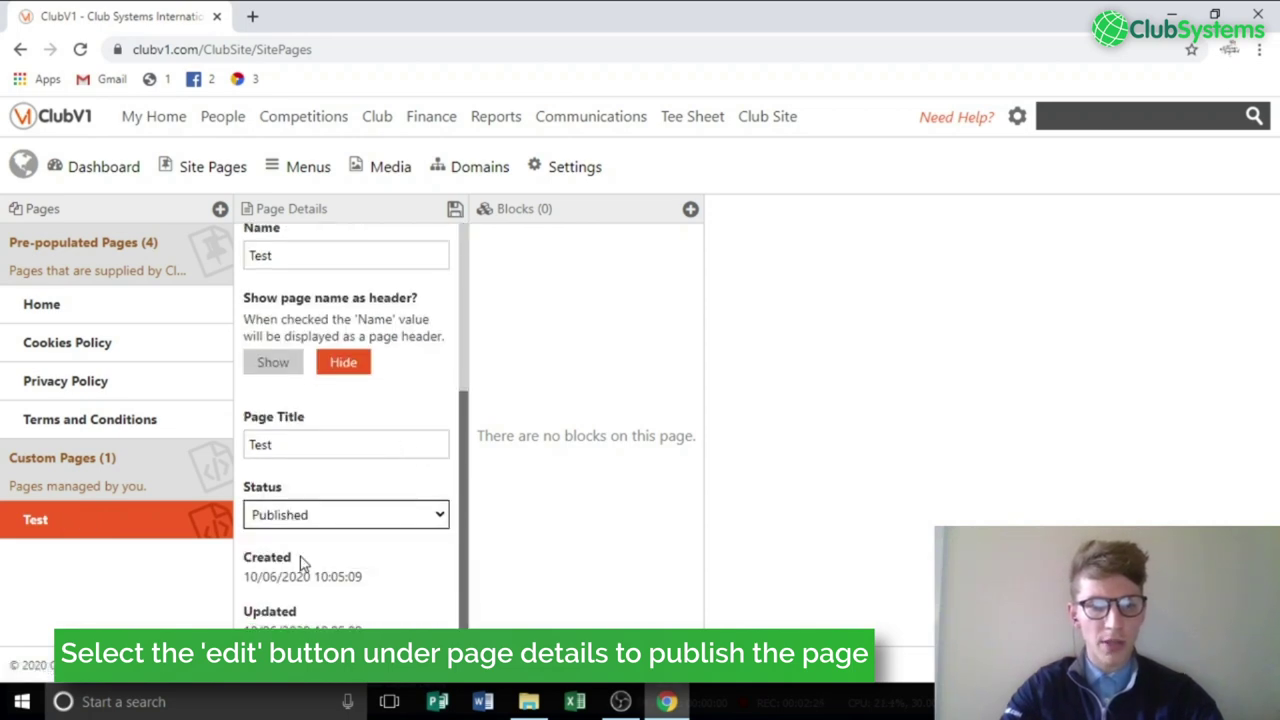
{"action": "left_click", "coordinate": [454, 211]}
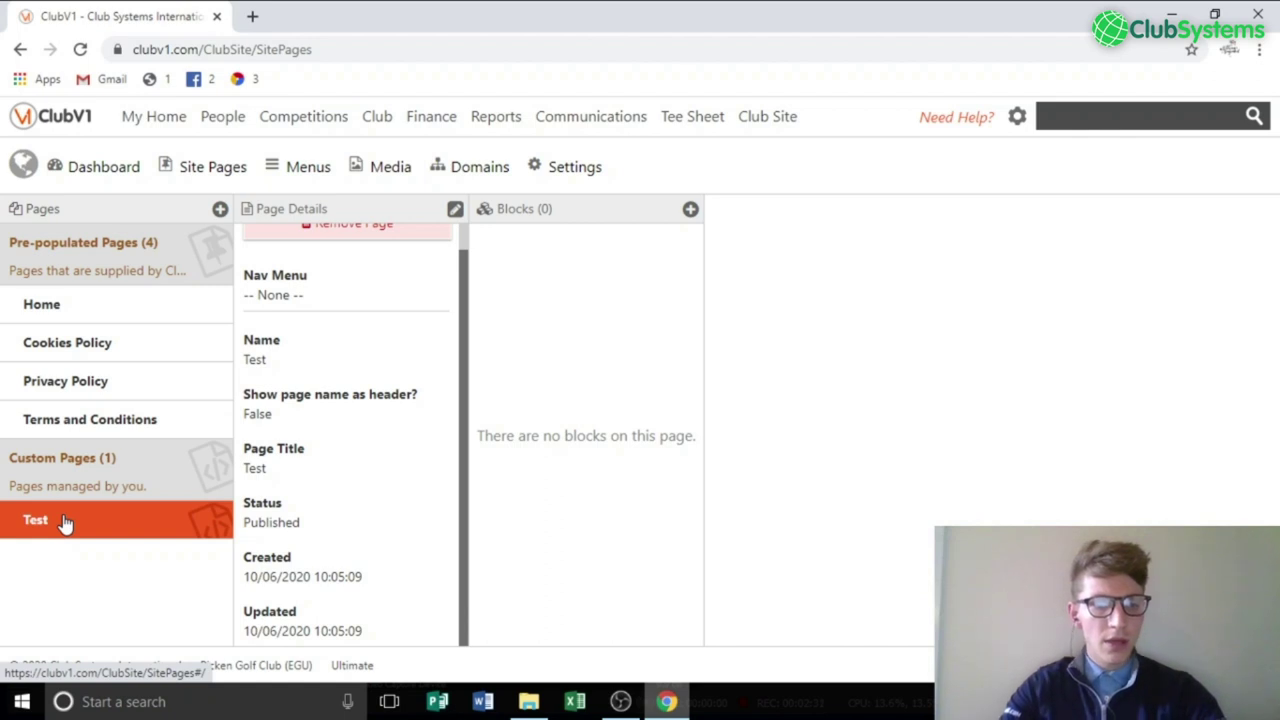
Add a Single Image Block to the pre-populated Home page.
{"action": "left_click", "coordinate": [83, 316]}
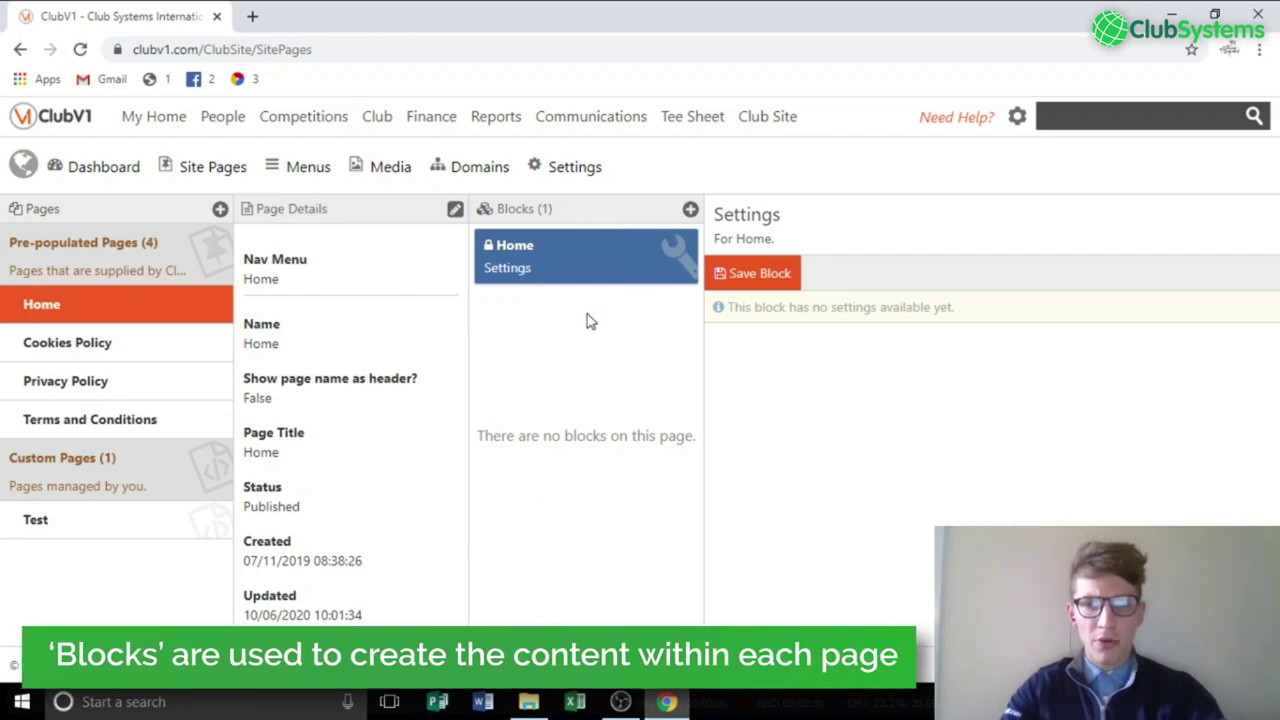
{"action": "left_click", "coordinate": [690, 211]}
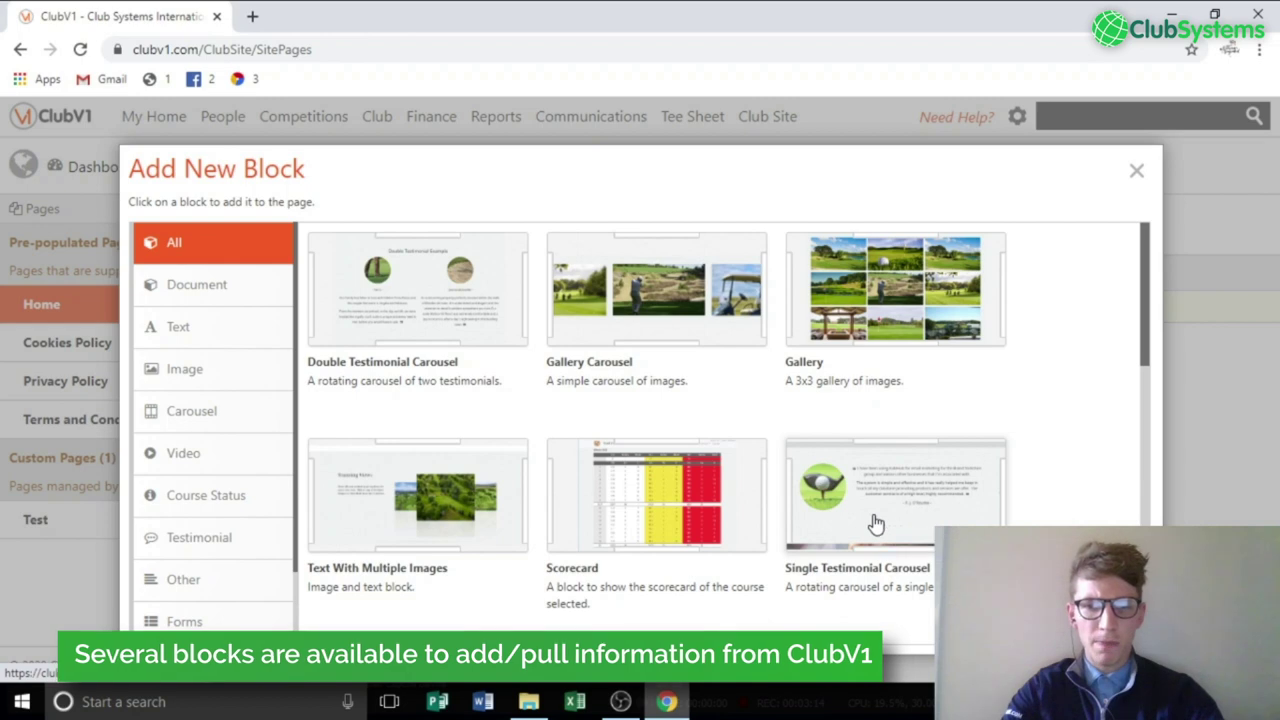
{"action": "scroll", "coordinate": [875, 522], "scroll_direction": "down", "scroll_amount": 2}
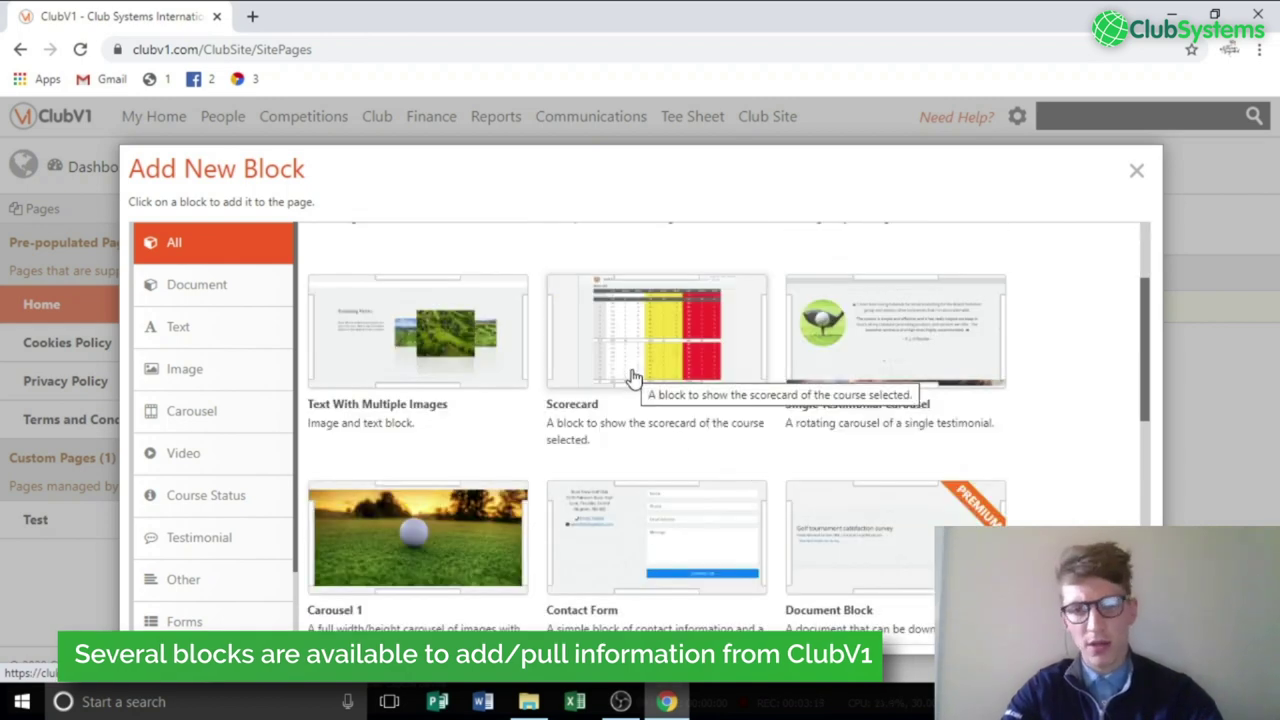
{"action": "scroll", "coordinate": [632, 378], "scroll_direction": "down", "scroll_amount": 3}
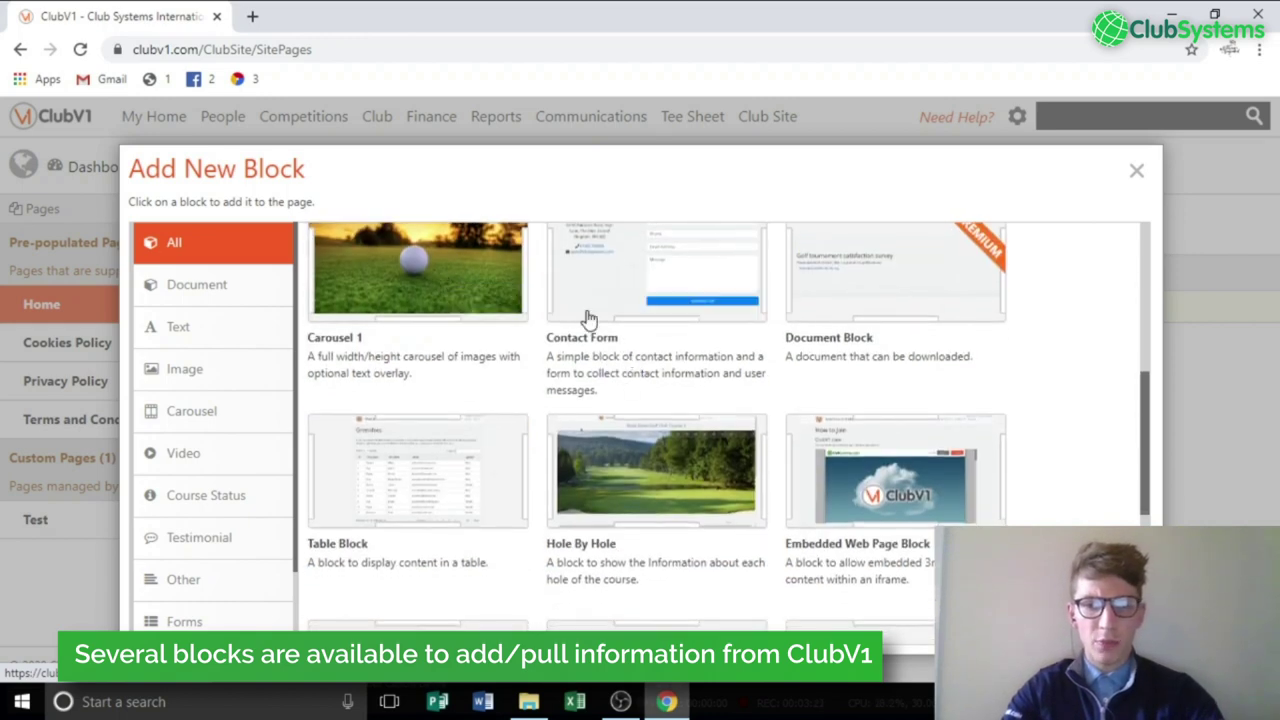
{"action": "scroll", "coordinate": [628, 455], "scroll_direction": "down", "scroll_amount": 1}
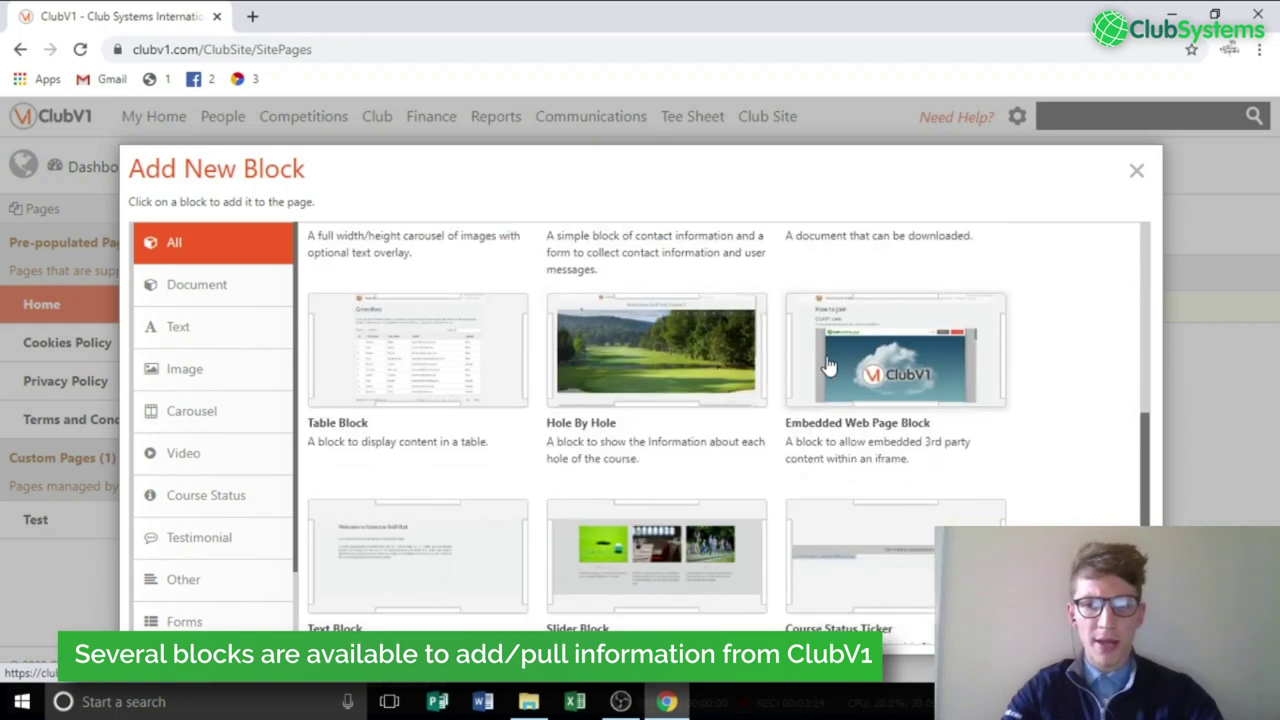
{"action": "scroll", "coordinate": [840, 358], "scroll_direction": "down", "scroll_amount": 3}
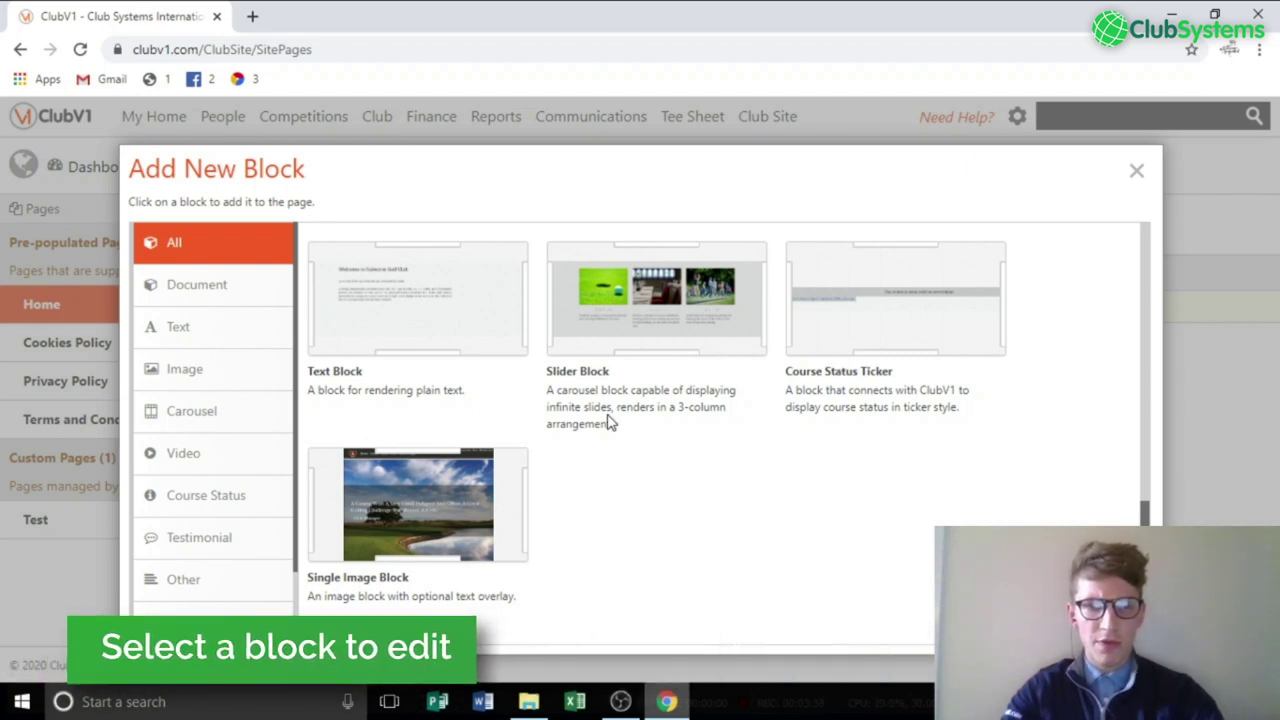
{"action": "left_click", "coordinate": [400, 515]}
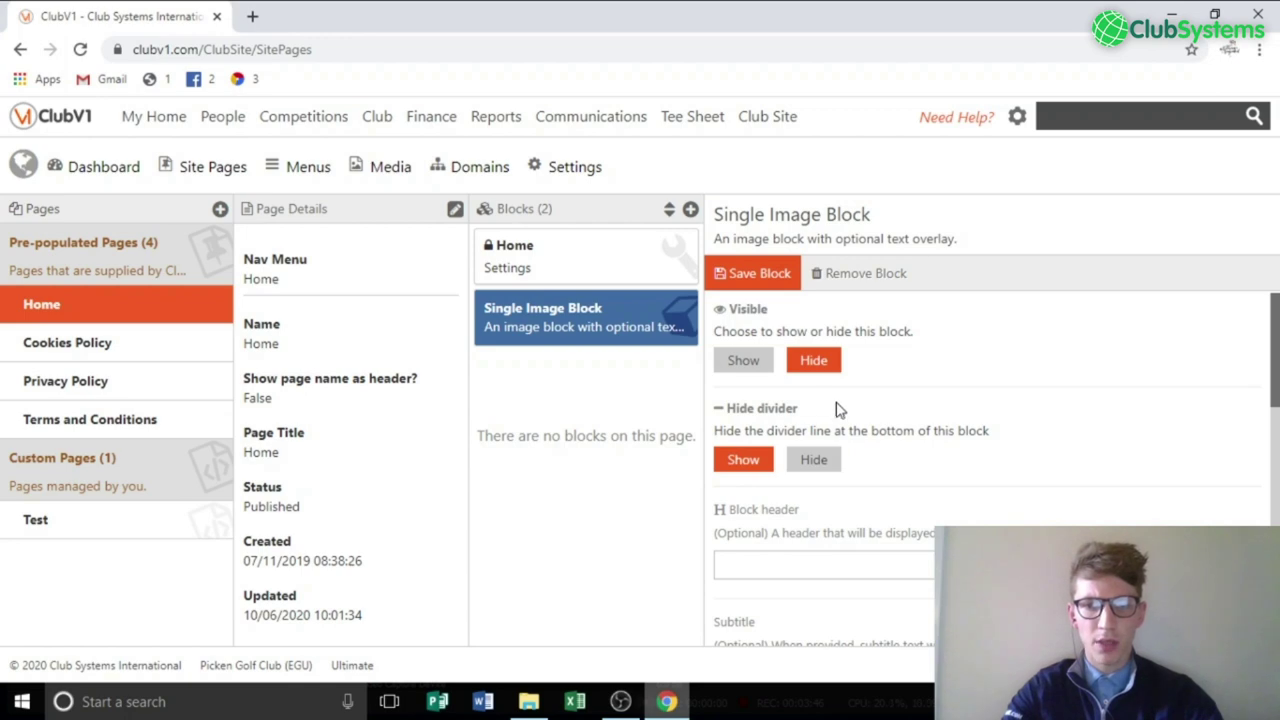
Make the Single Image Block visible and set its block header to "Welcome to Picken Golf Club".
{"action": "left_click", "coordinate": [743, 365]}
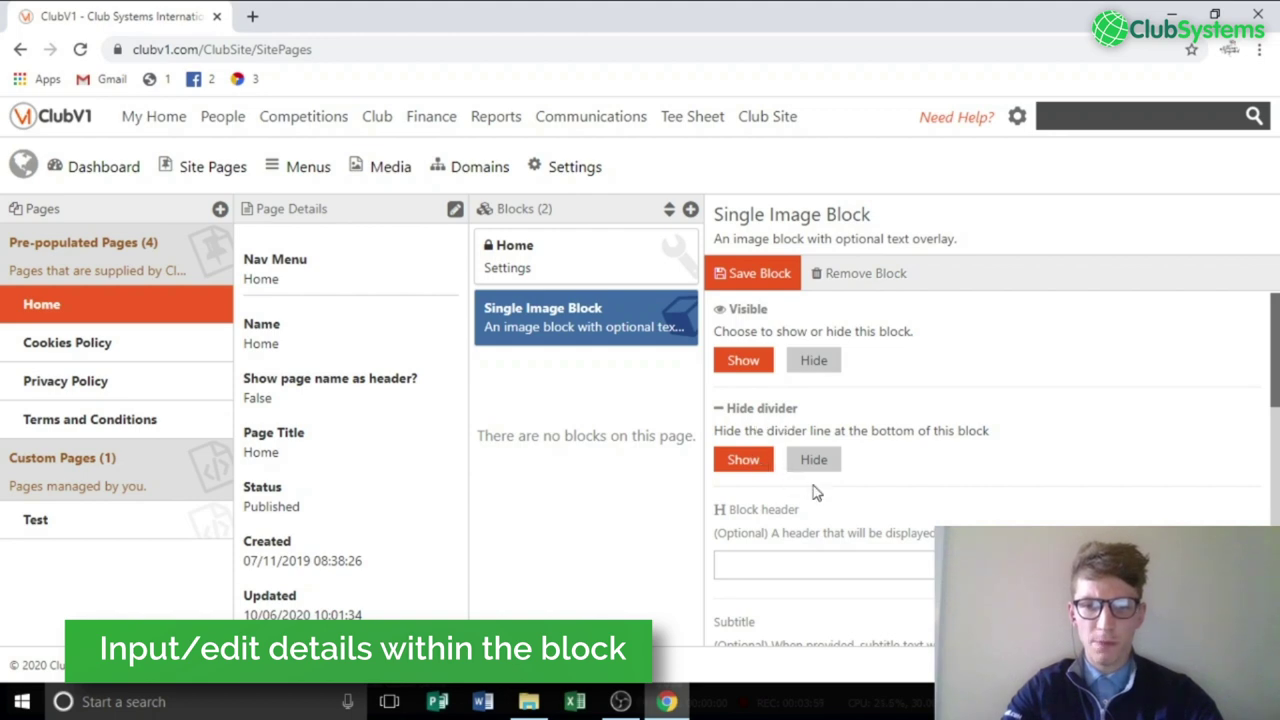
{"action": "scroll", "coordinate": [813, 492], "scroll_direction": "down", "scroll_amount": 1}
{"action": "left_click", "coordinate": [766, 507]}
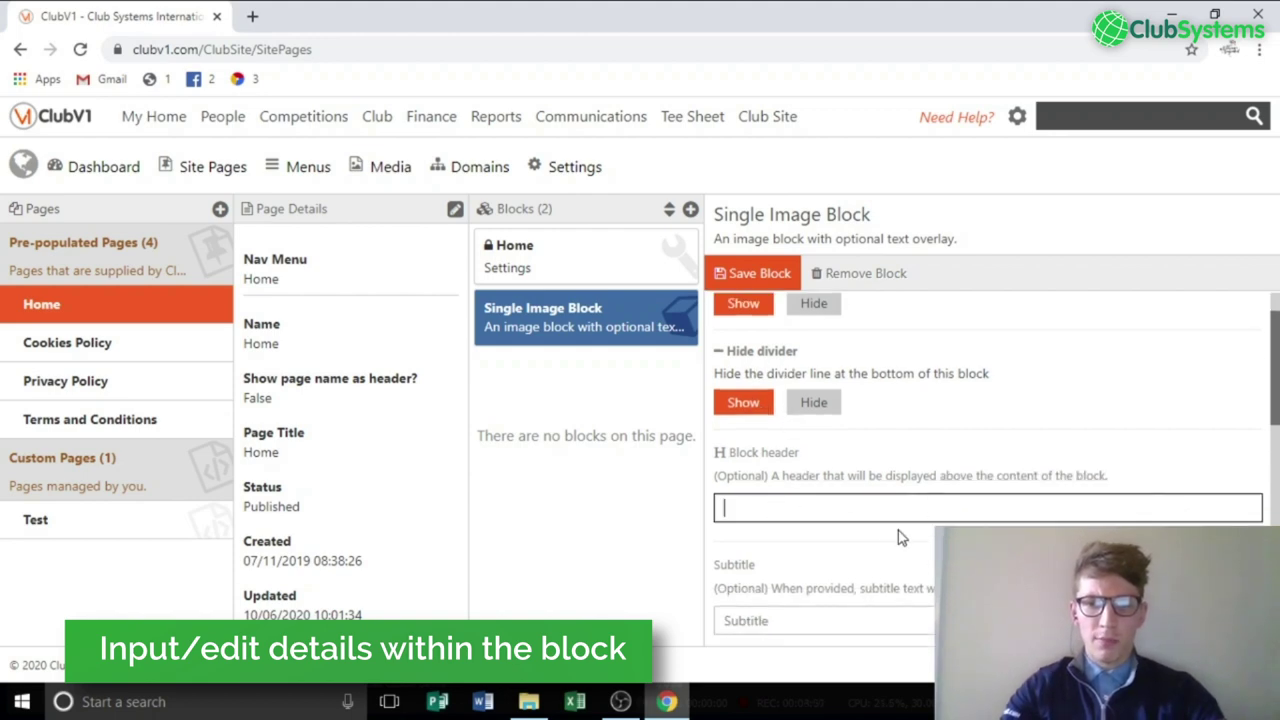
{"action": "type", "text": "Welcome to Picken Golf Club"}
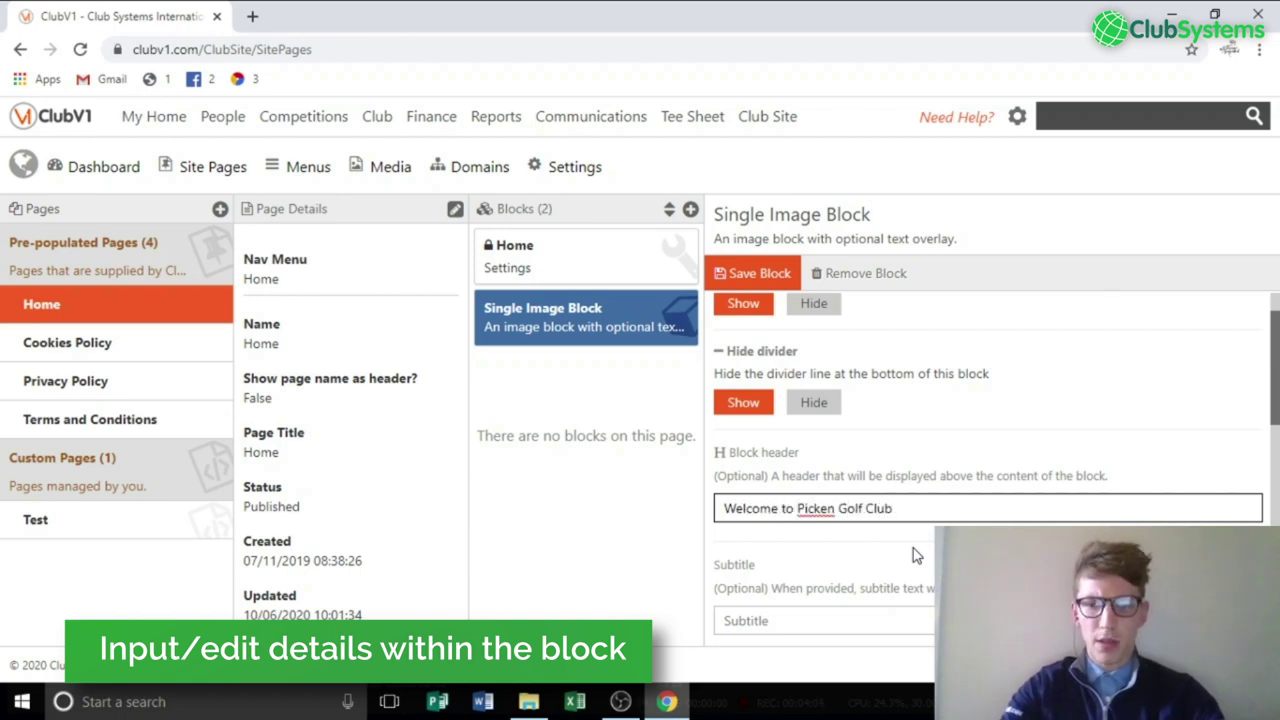
Set the image block's subtitle to "The Heart Of Golf Within Worcestershire" and enable the parallax effect.
{"action": "scroll", "coordinate": [871, 561], "scroll_direction": "down", "scroll_amount": 1}
{"action": "left_click", "coordinate": [818, 566]}
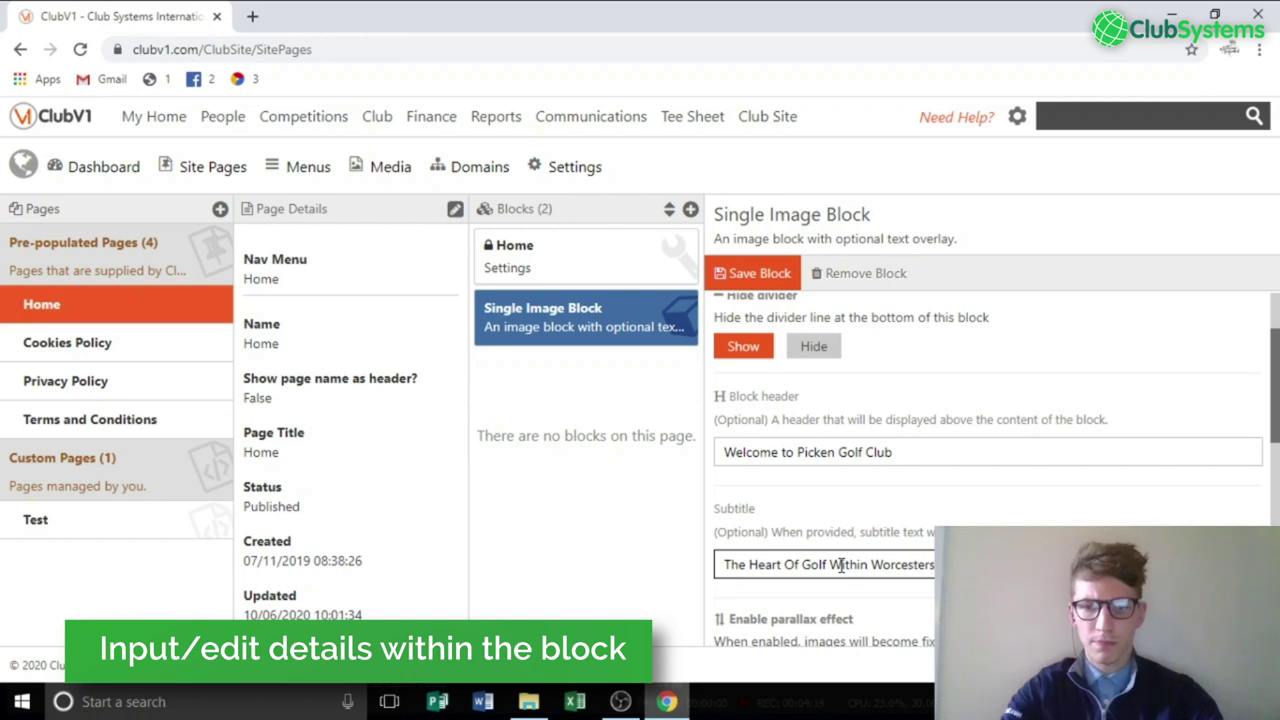
{"action": "scroll", "coordinate": [958, 487], "scroll_direction": "down", "scroll_amount": 4}
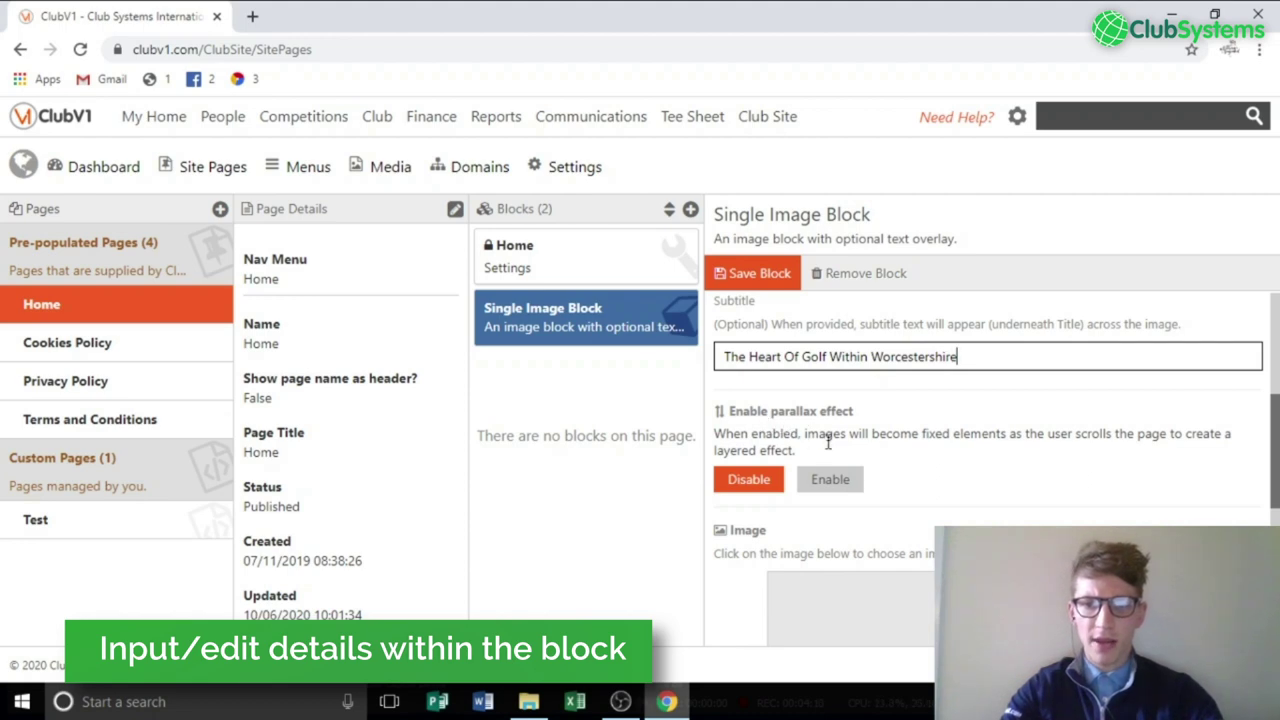
{"action": "left_click", "coordinate": [832, 482]}
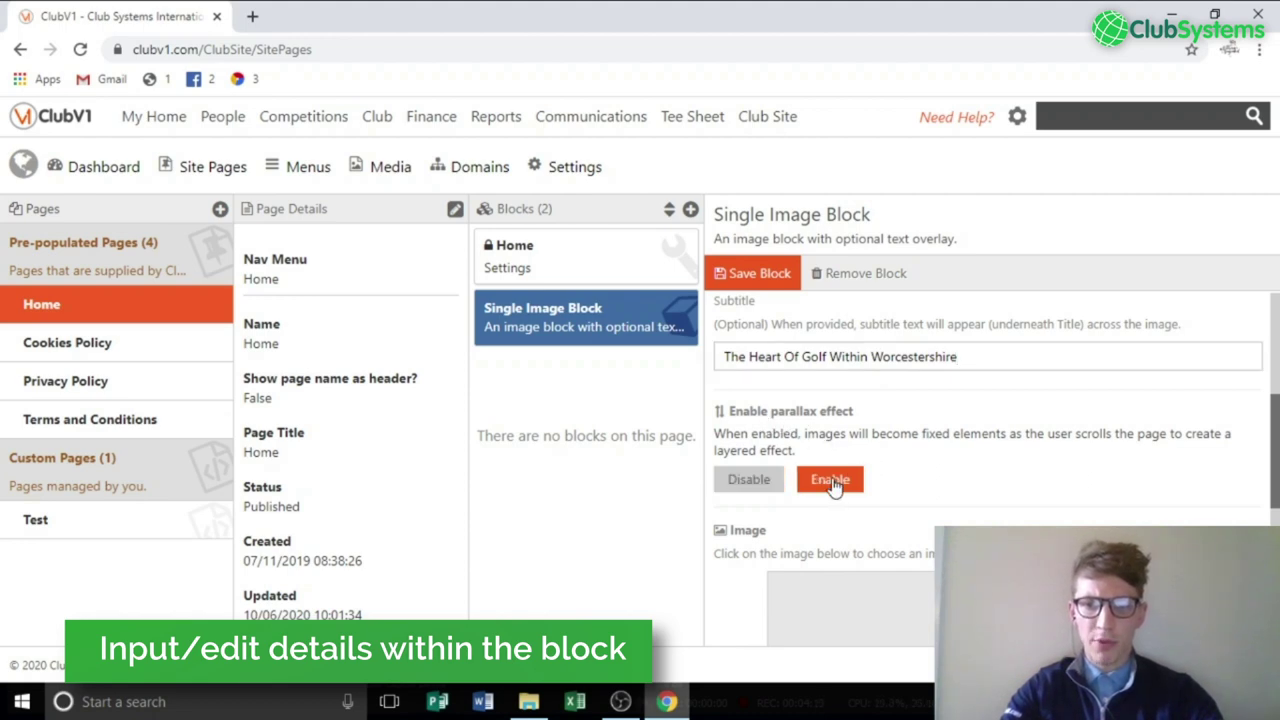
Choose the golf course photo 8e467224037f-thumbnail.jpg from the media pool as the block's image.
{"action": "scroll", "coordinate": [907, 503], "scroll_direction": "down", "scroll_amount": 4}
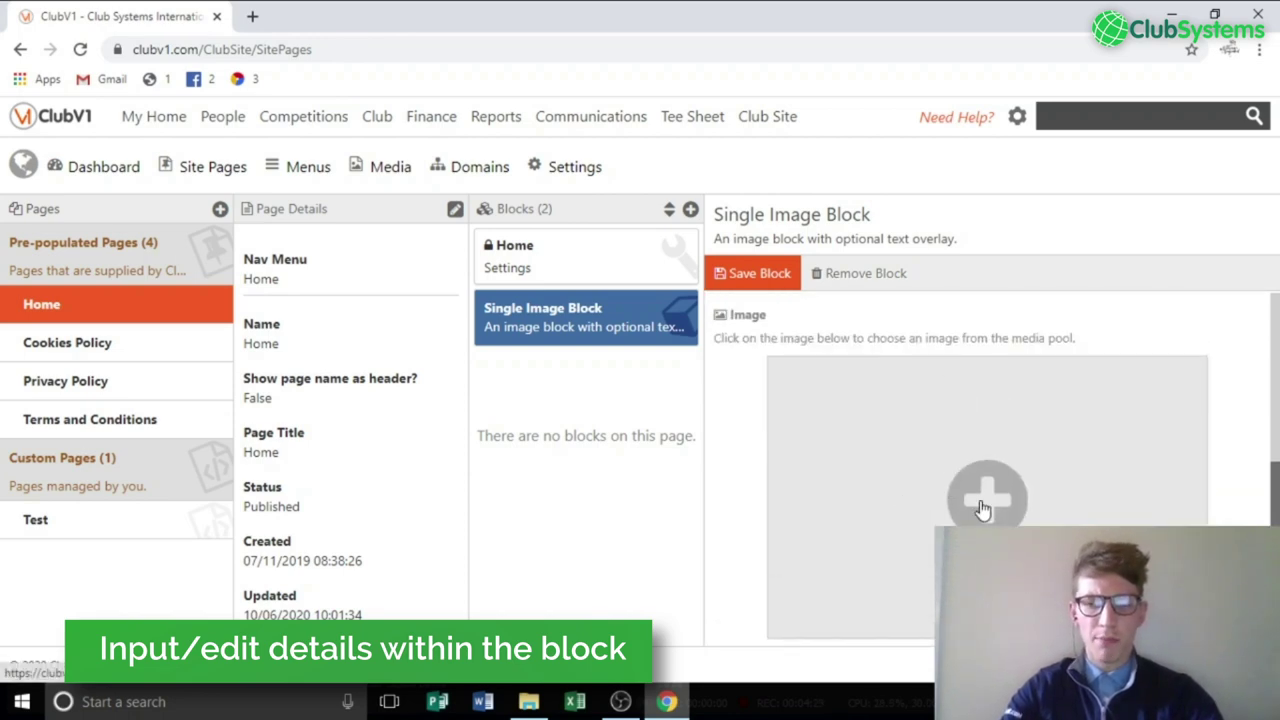
{"action": "left_click", "coordinate": [983, 500]}
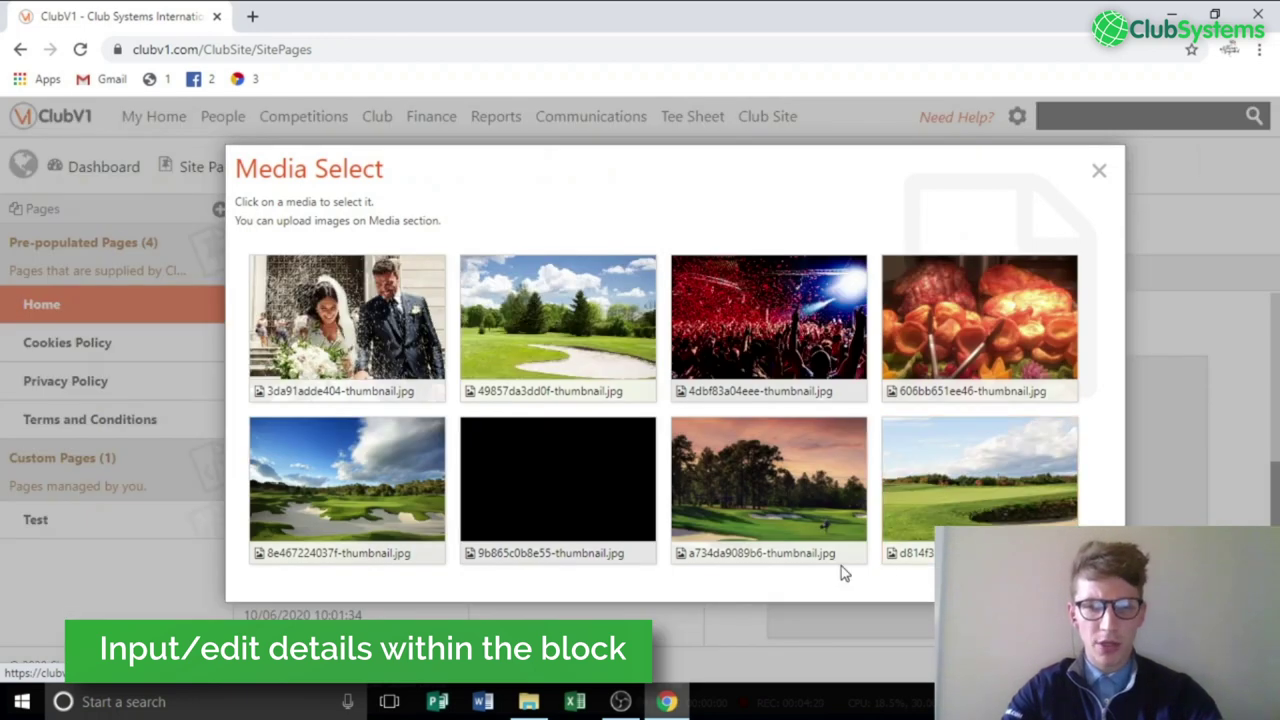
{"action": "left_click", "coordinate": [339, 487]}
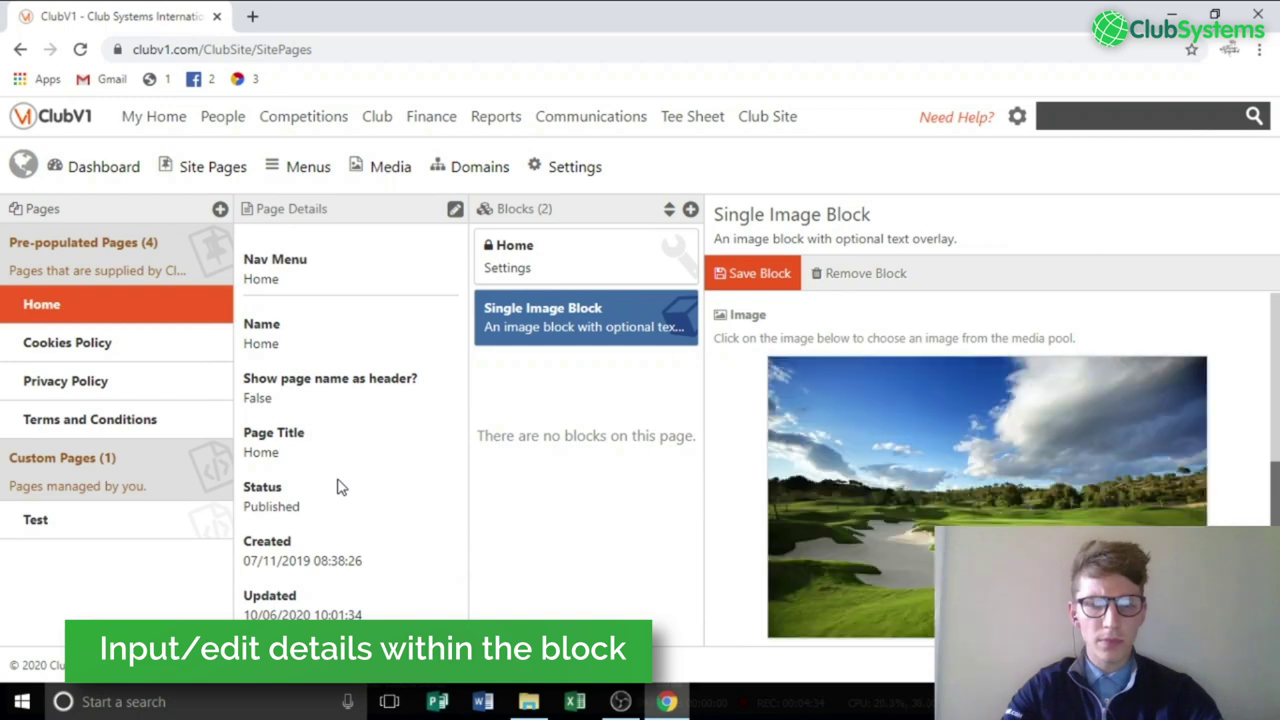
Enable the Scroll Down option for the Single Image Block.
{"action": "scroll", "coordinate": [757, 458], "scroll_direction": "down", "scroll_amount": 3}
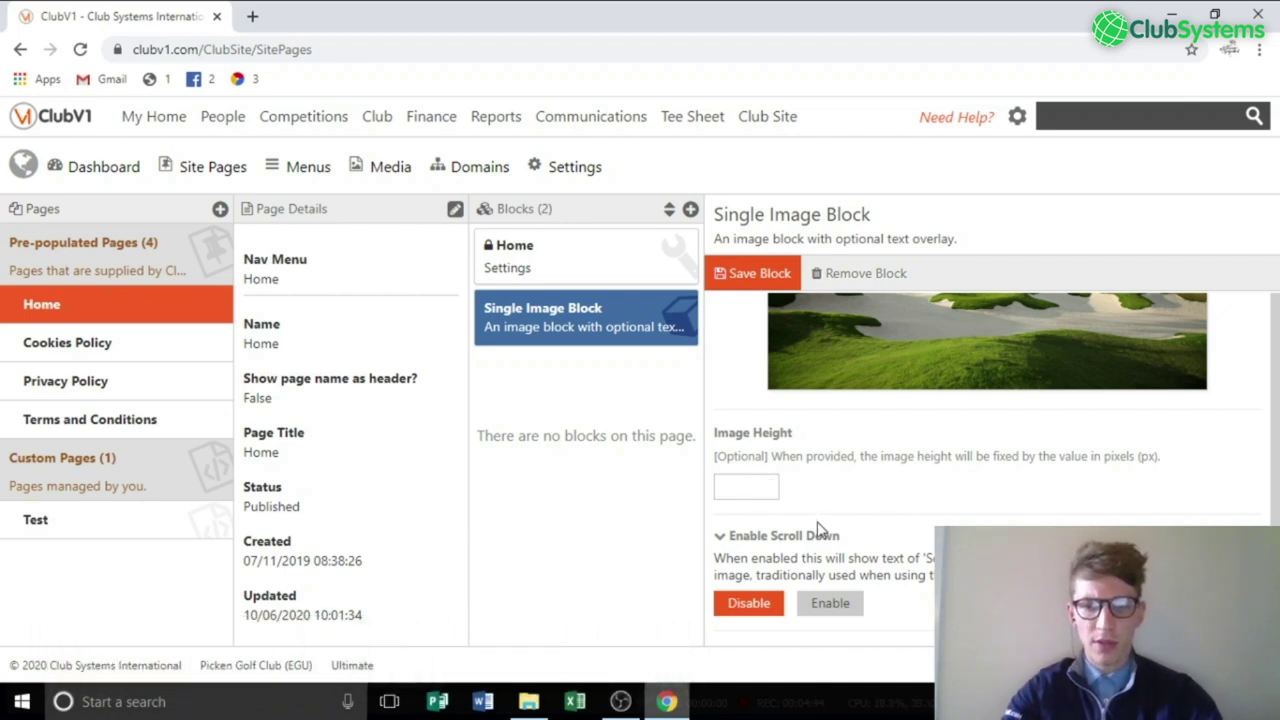
{"action": "left_click", "coordinate": [828, 604]}
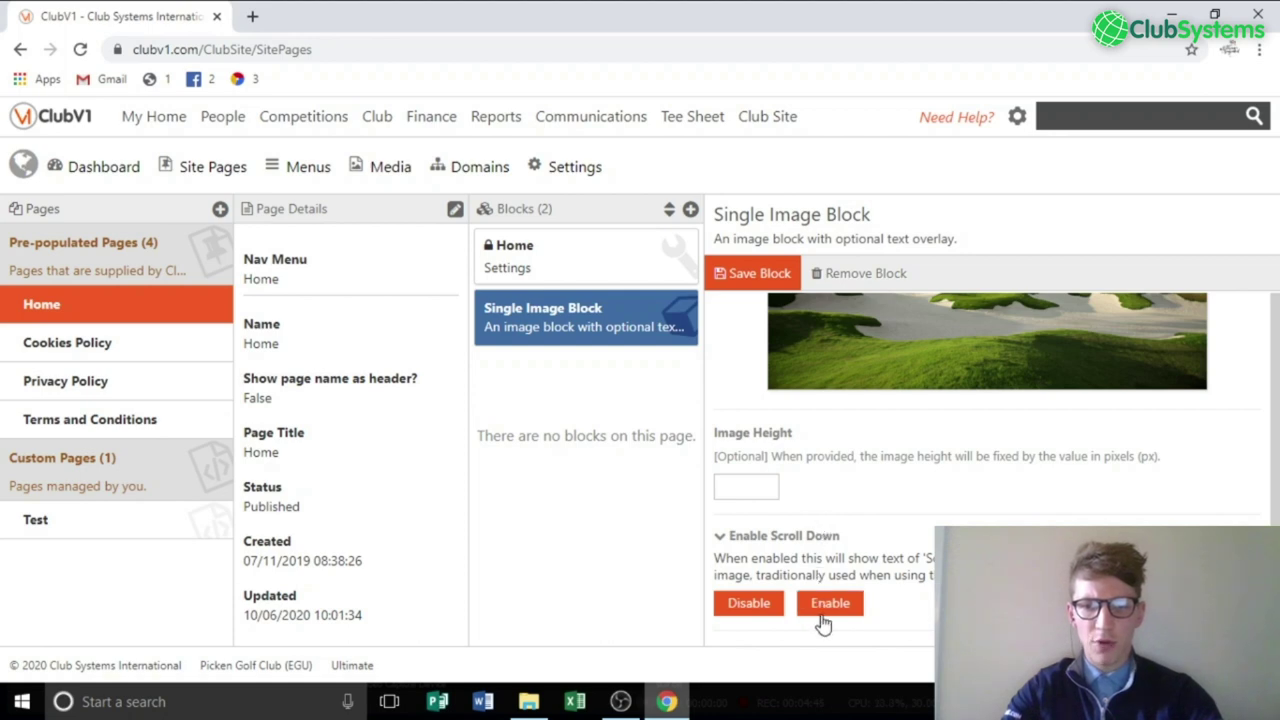
{"action": "left_click", "coordinate": [830, 604]}
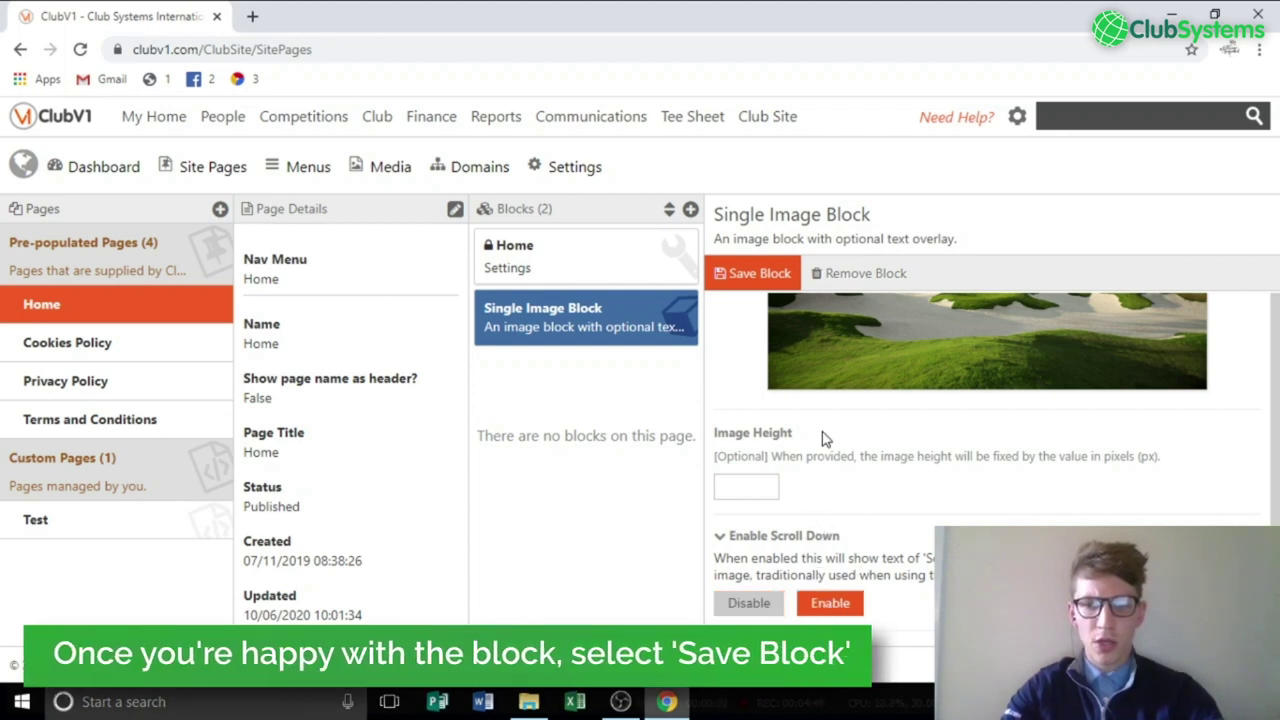
{"action": "scroll", "coordinate": [825, 437], "scroll_direction": "up", "scroll_amount": 8}
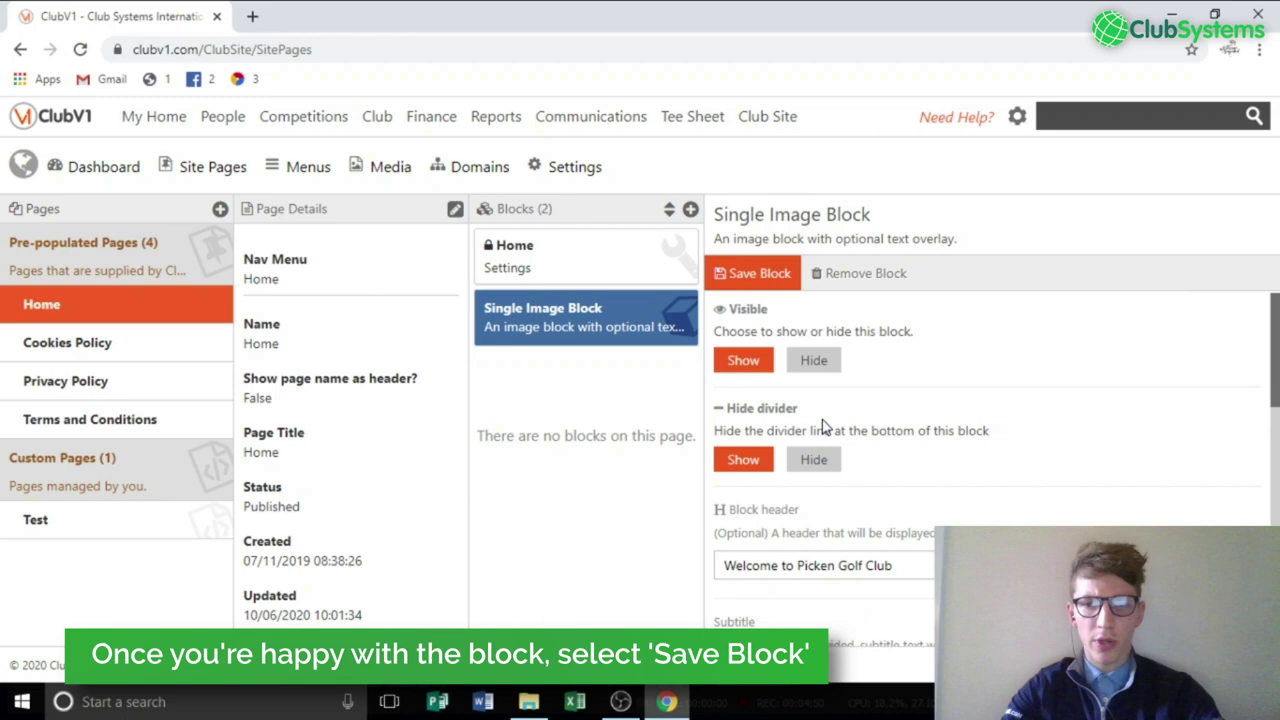
Save the Single Image Block and review the Home page on the site's public clubsite.clubv1.com domain.
{"action": "left_click", "coordinate": [764, 276]}
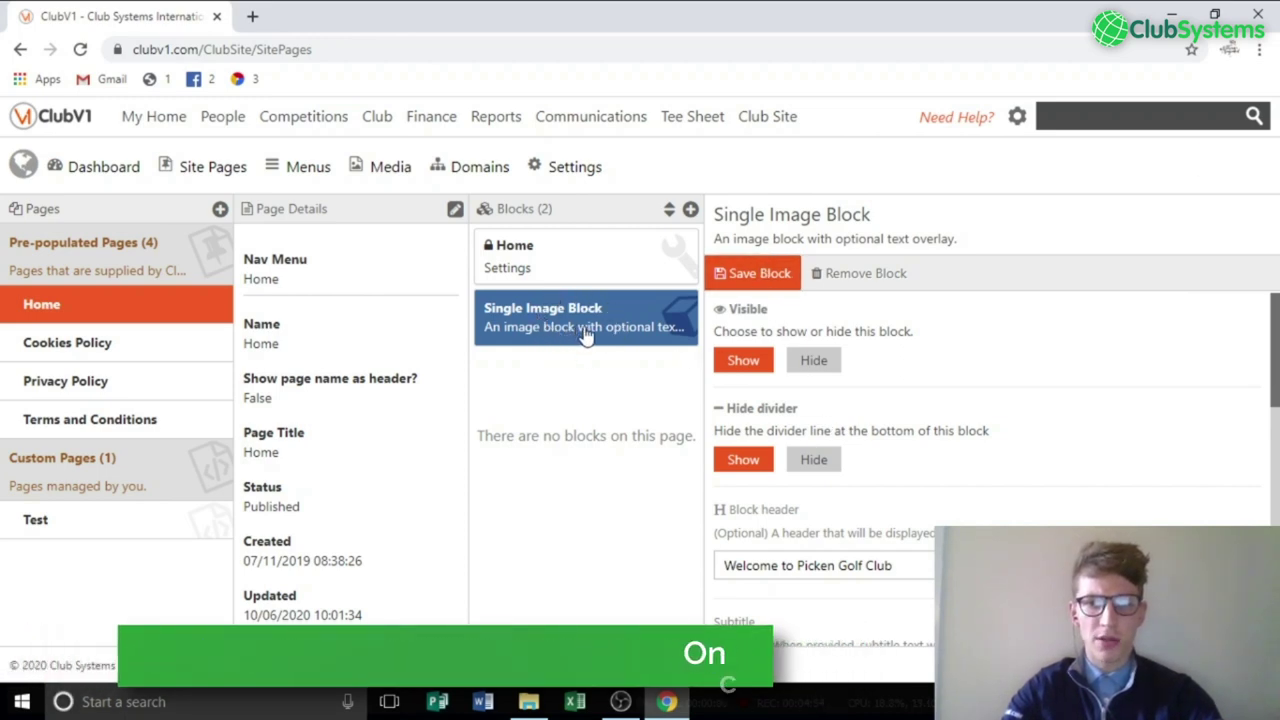
{"action": "left_click", "coordinate": [480, 170]}
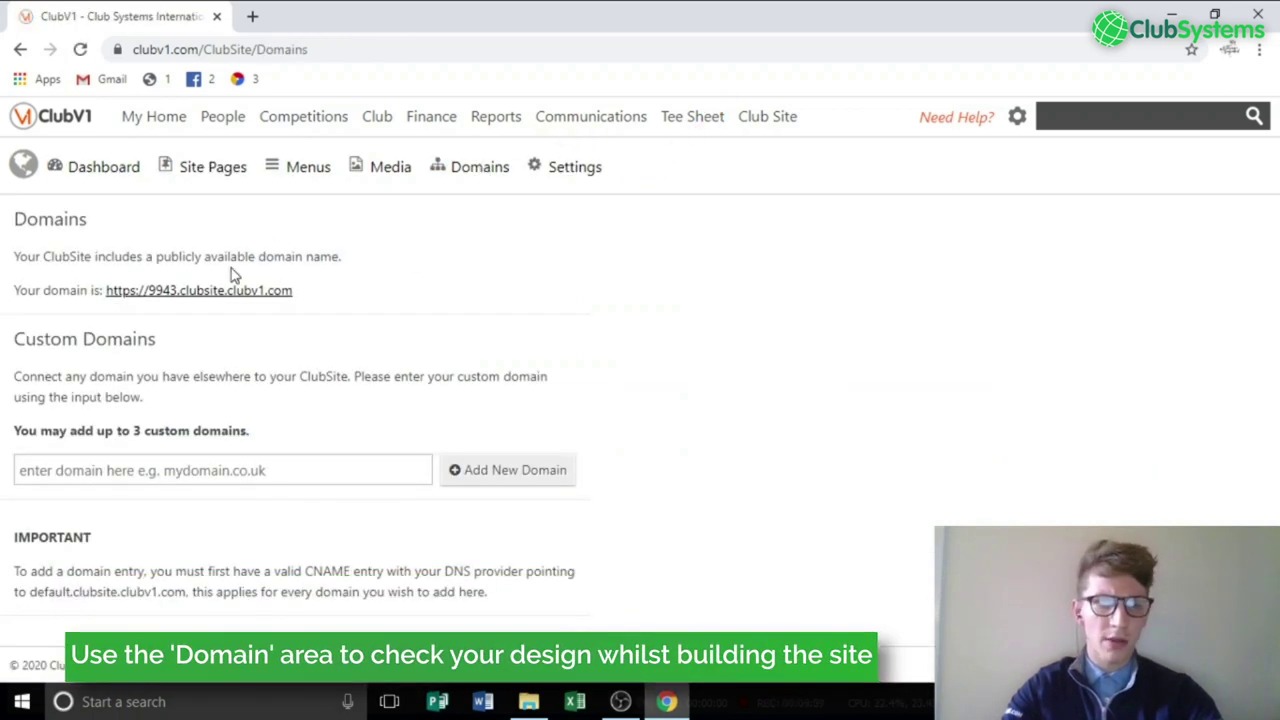
{"action": "left_click", "coordinate": [200, 292]}
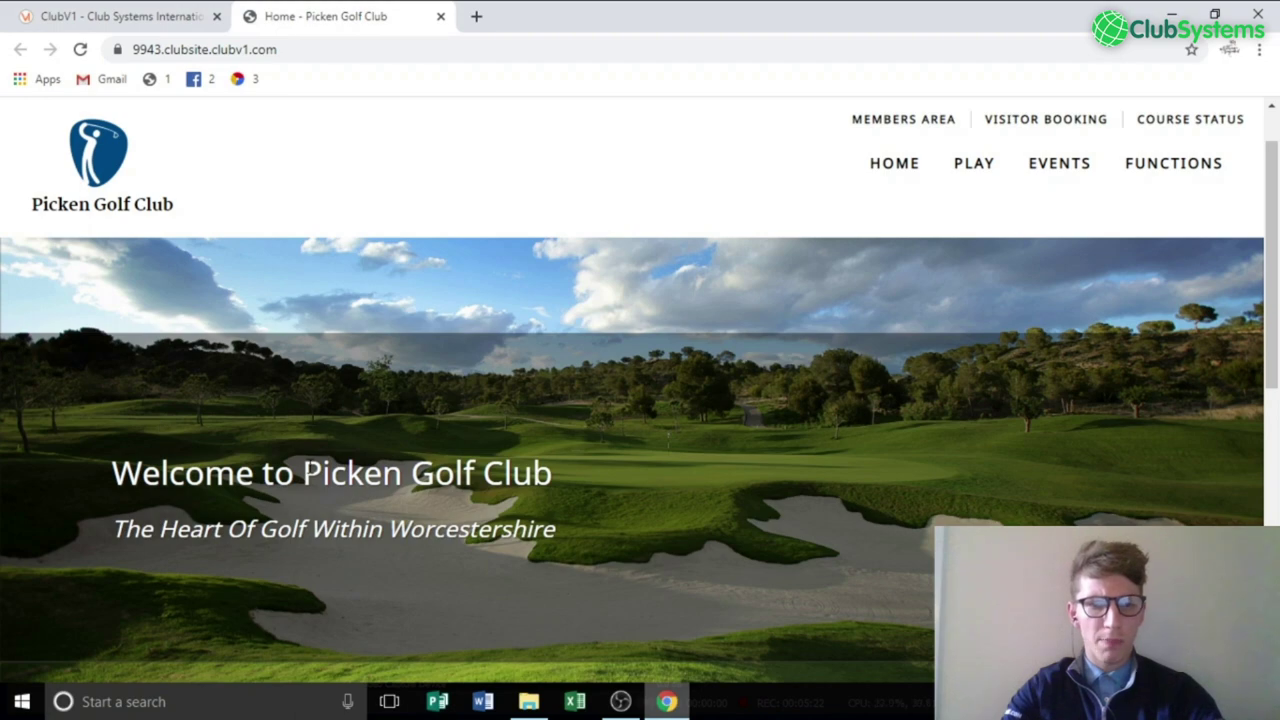
{"action": "scroll", "coordinate": [310, 466], "scroll_direction": "down", "scroll_amount": 5}
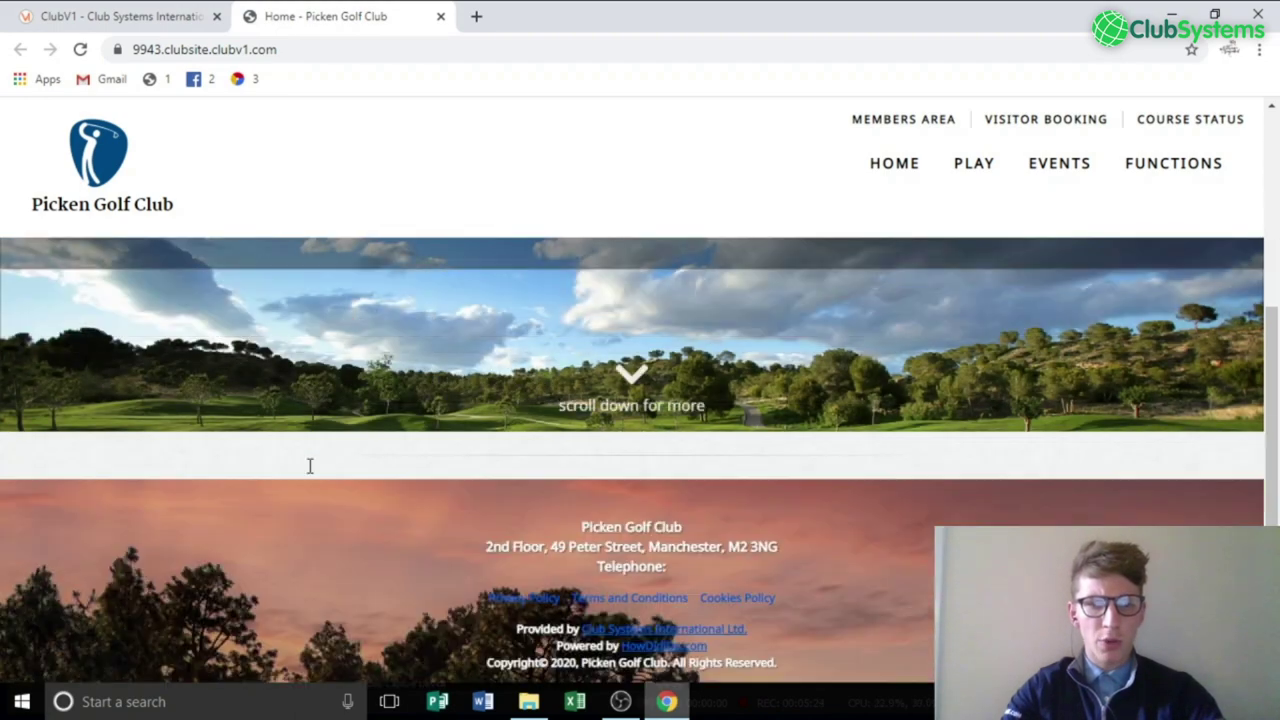
{"action": "scroll", "coordinate": [310, 466], "scroll_direction": "down", "scroll_amount": 3}
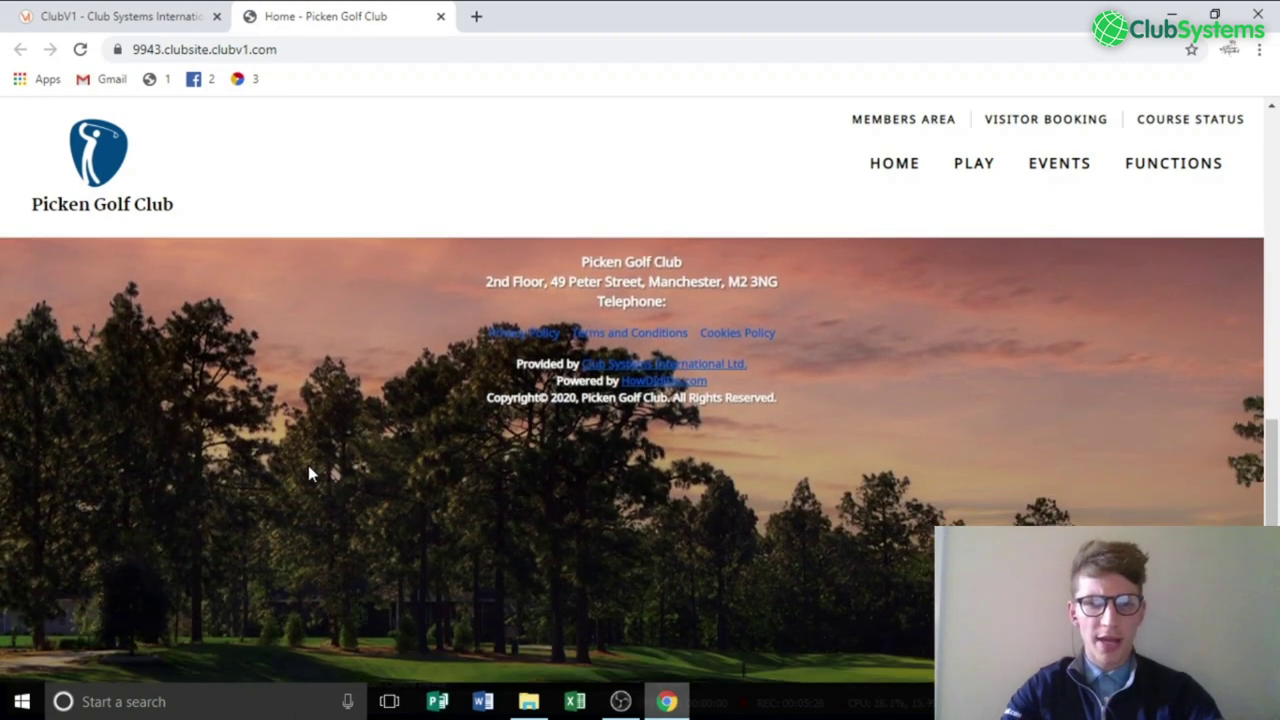
{"action": "scroll", "coordinate": [308, 465], "scroll_direction": "up", "scroll_amount": 4}
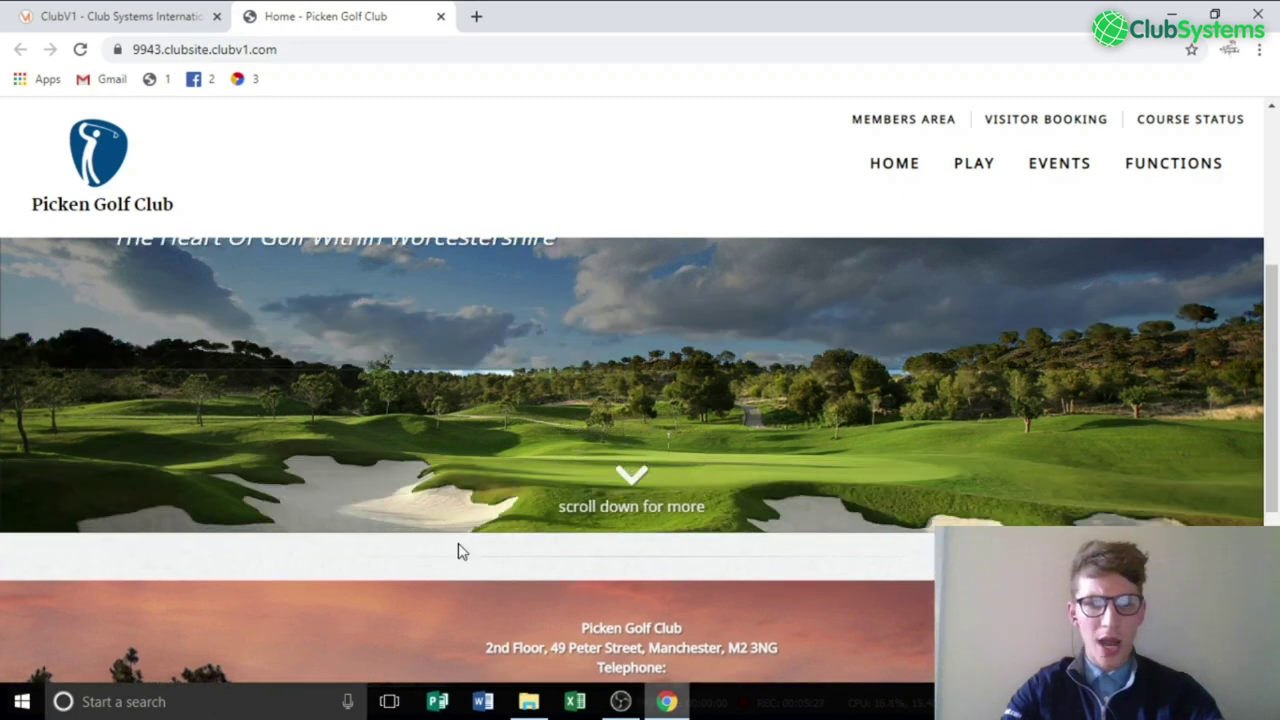
{"action": "scroll", "coordinate": [471, 552], "scroll_direction": "up", "scroll_amount": 4}
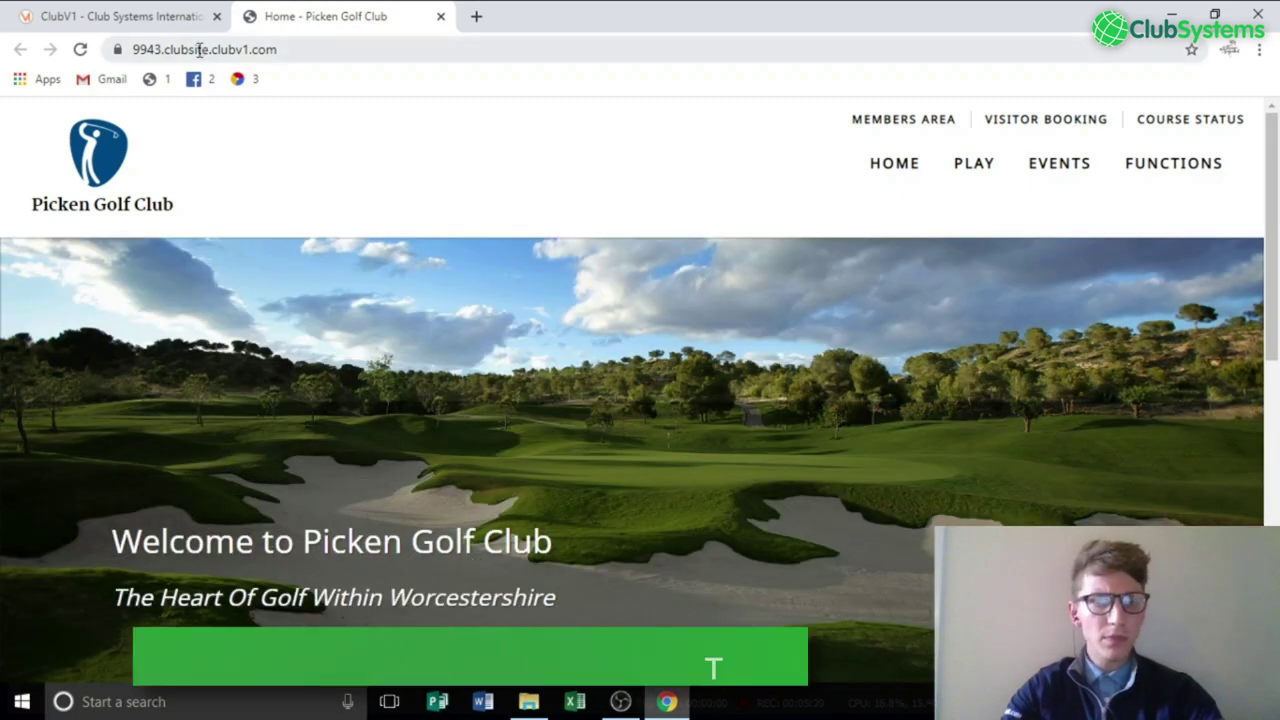
Add a Course Status Ticker block to the Home page, make it visible and save it.
{"action": "left_click", "coordinate": [166, 17]}
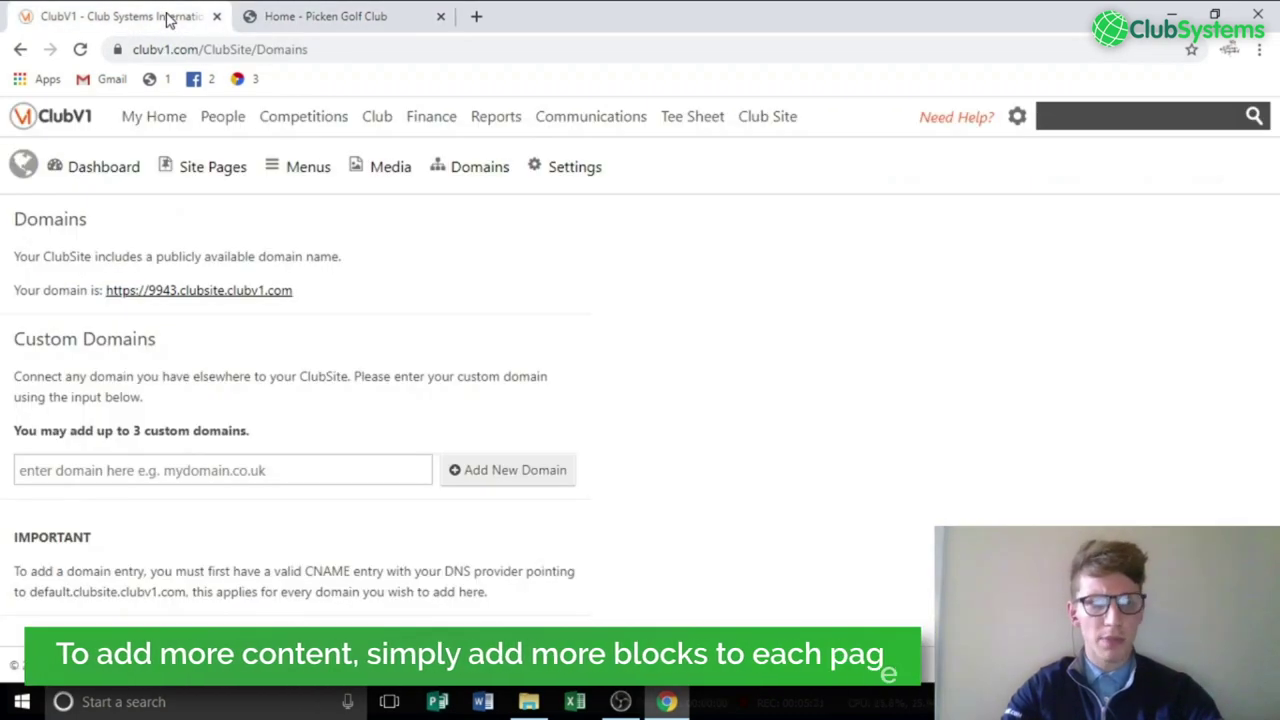
{"action": "left_click", "coordinate": [225, 170]}
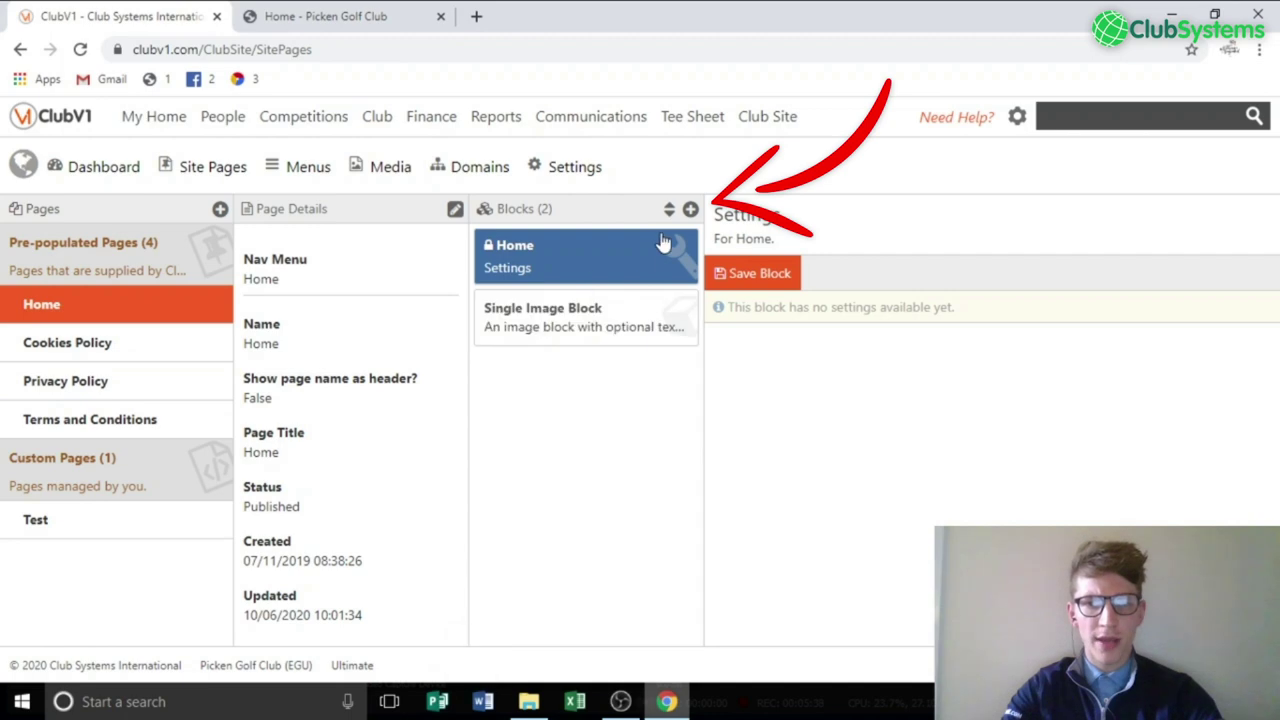
{"action": "left_click", "coordinate": [690, 212]}
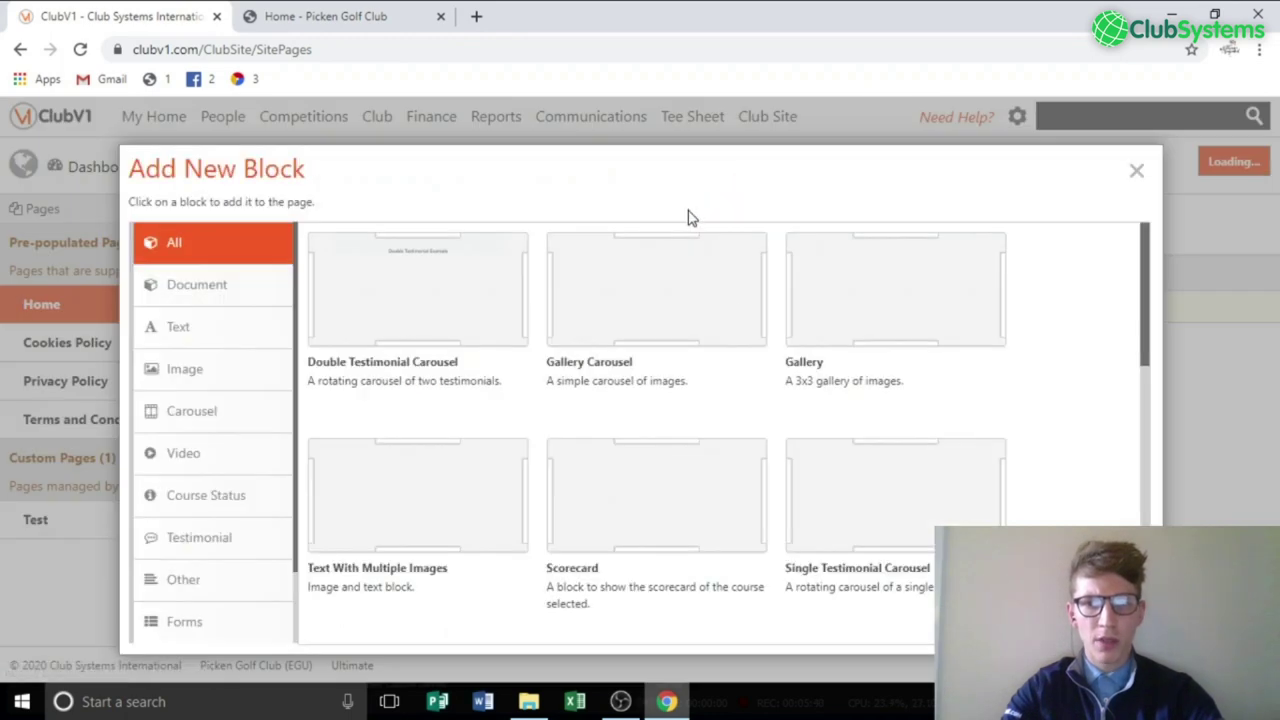
{"action": "scroll", "coordinate": [795, 468], "scroll_direction": "down", "scroll_amount": 10}
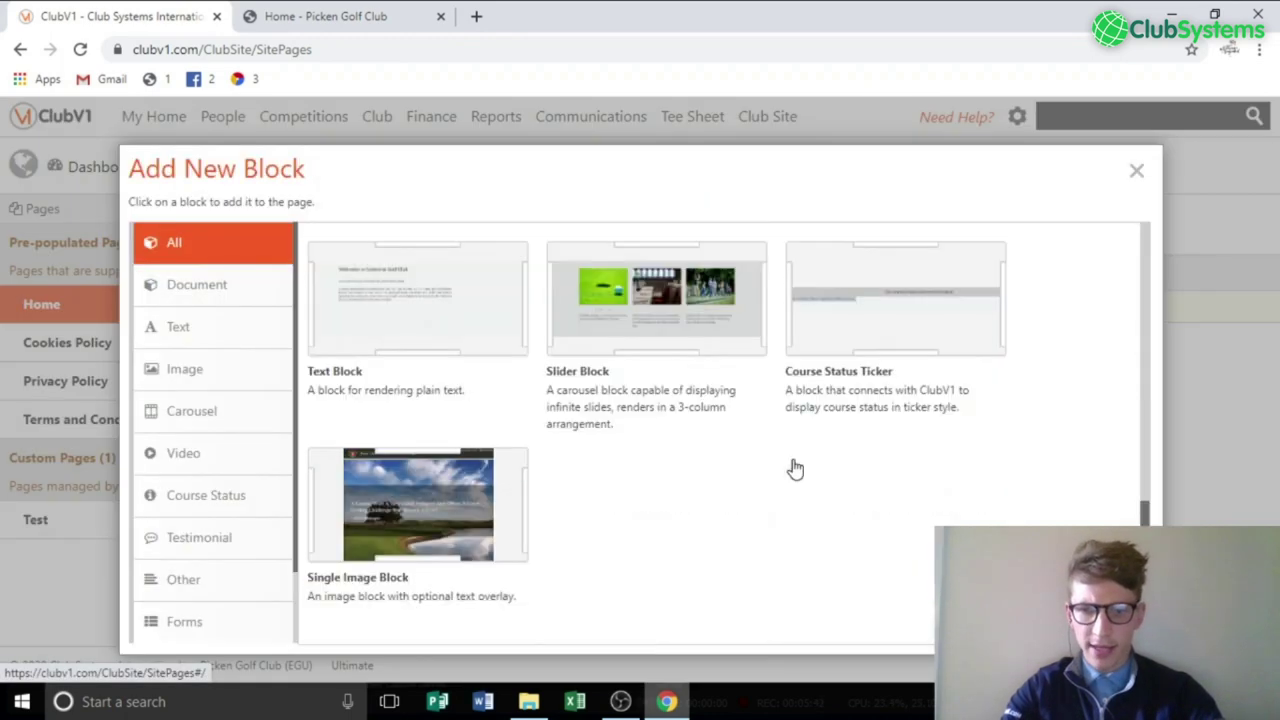
{"action": "left_click", "coordinate": [864, 333]}
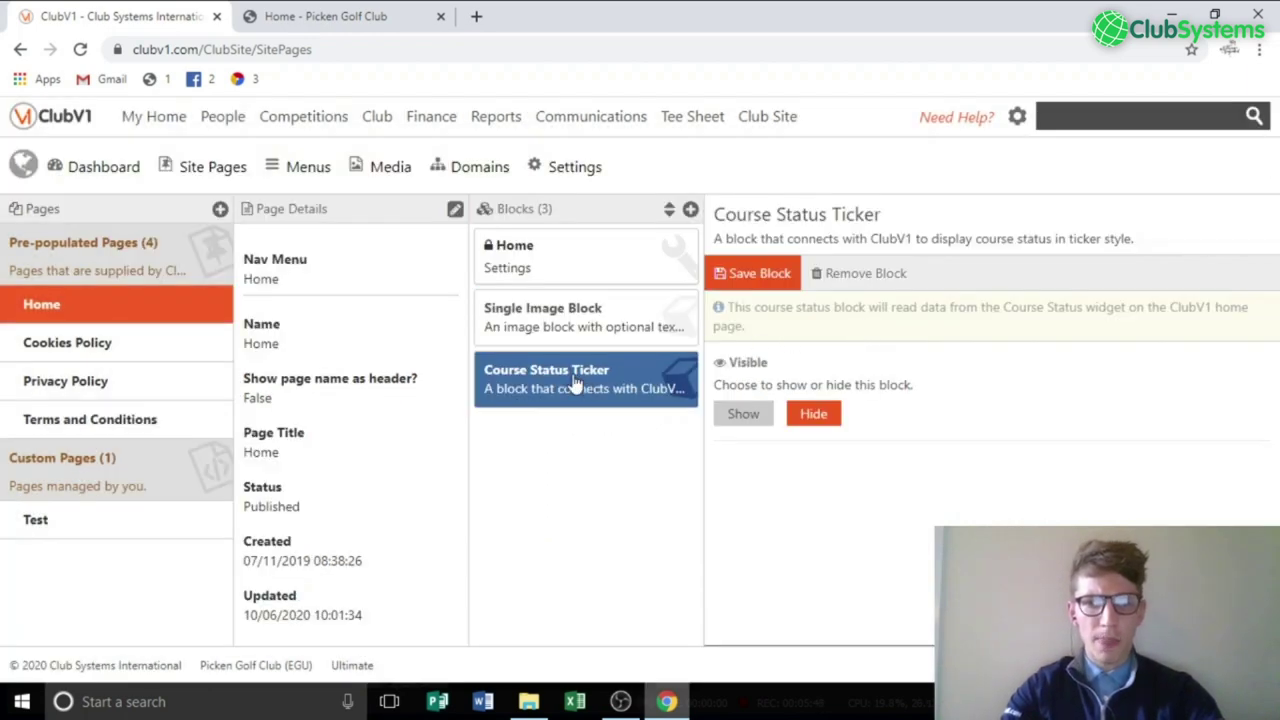
{"action": "left_click", "coordinate": [750, 422]}
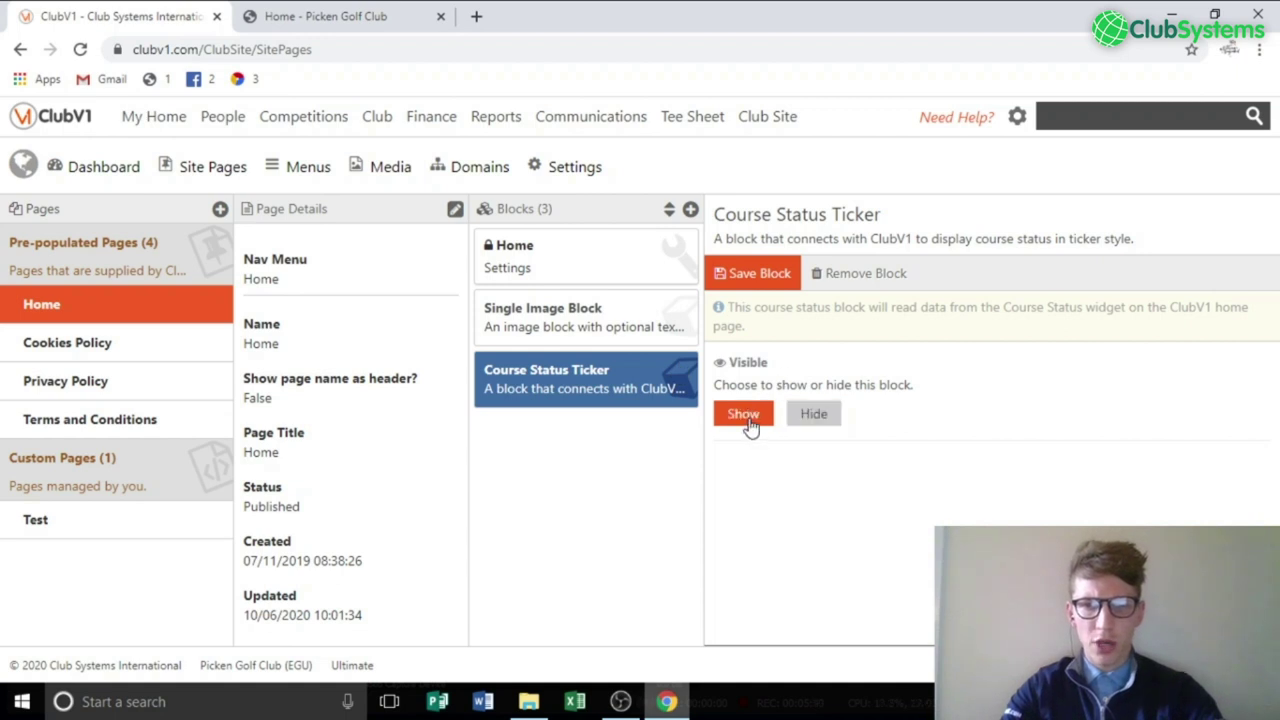
{"action": "left_click", "coordinate": [752, 276]}
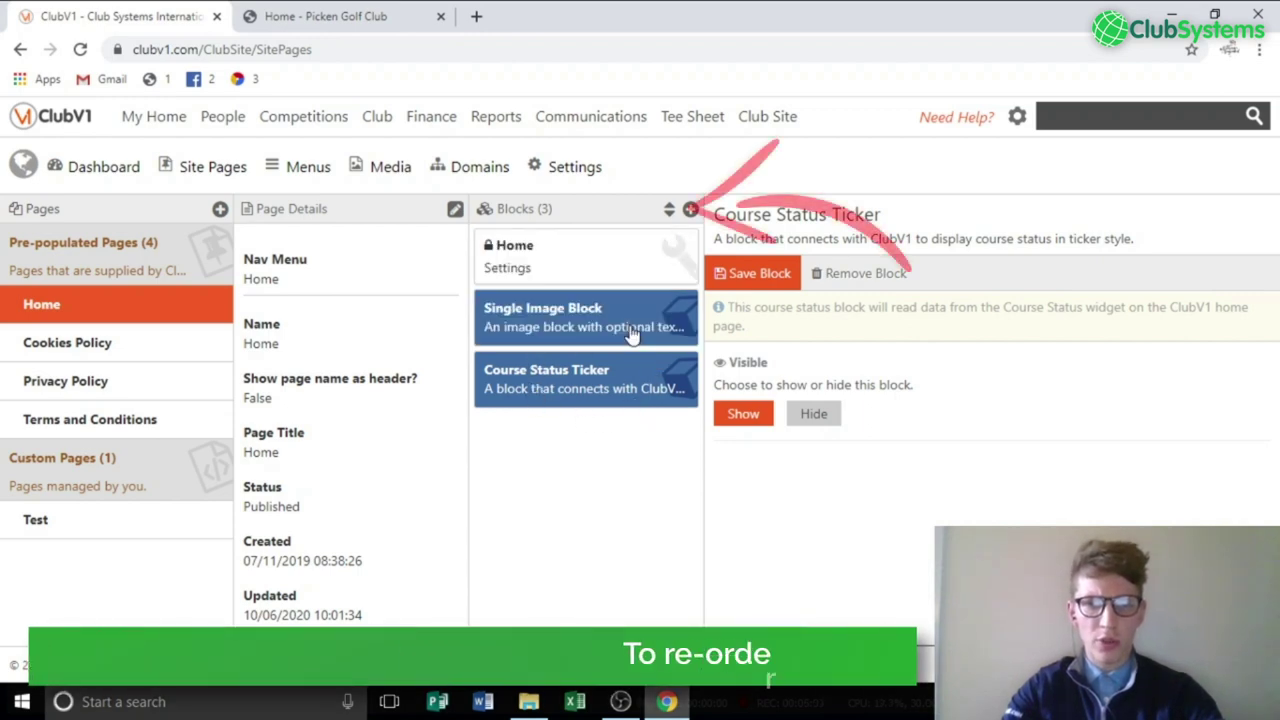
Reorder the Home page blocks so the Course Status Ticker sits above the Single Image Block, and save the order.
{"action": "left_click", "coordinate": [672, 210]}
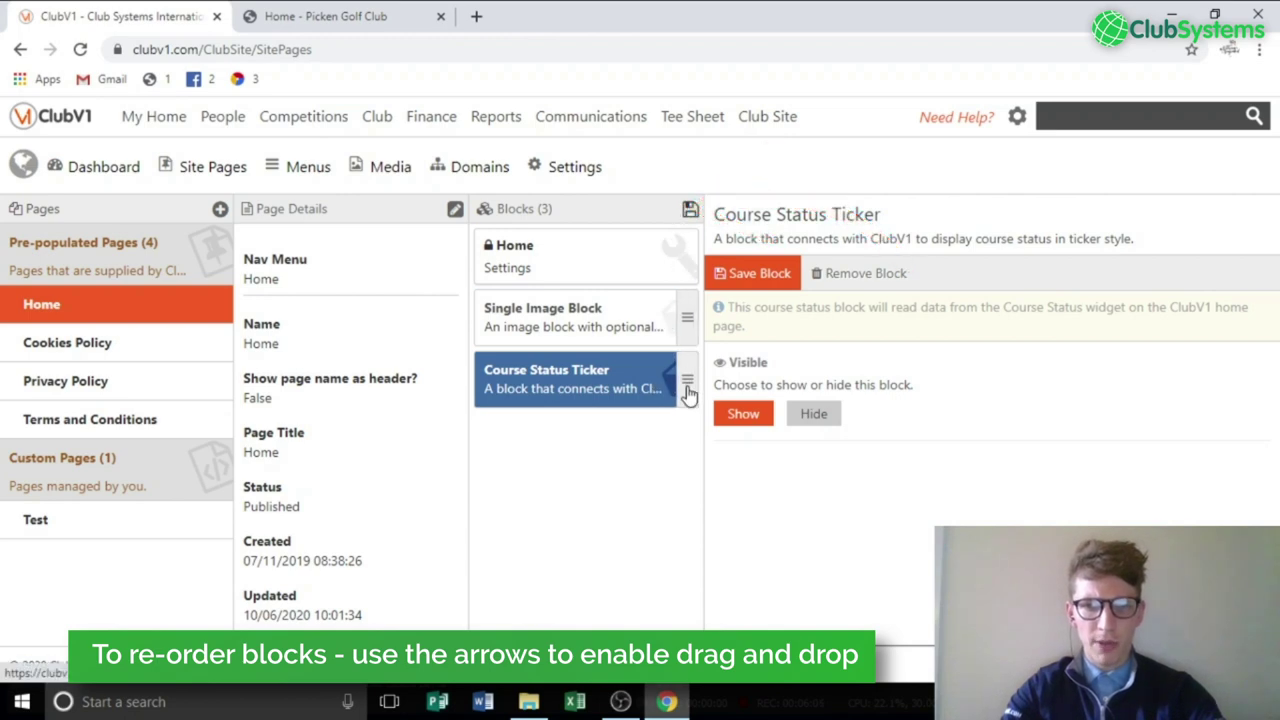
{"action": "left_click_drag", "start_coordinate": [686, 390], "coordinate": [684, 318]}
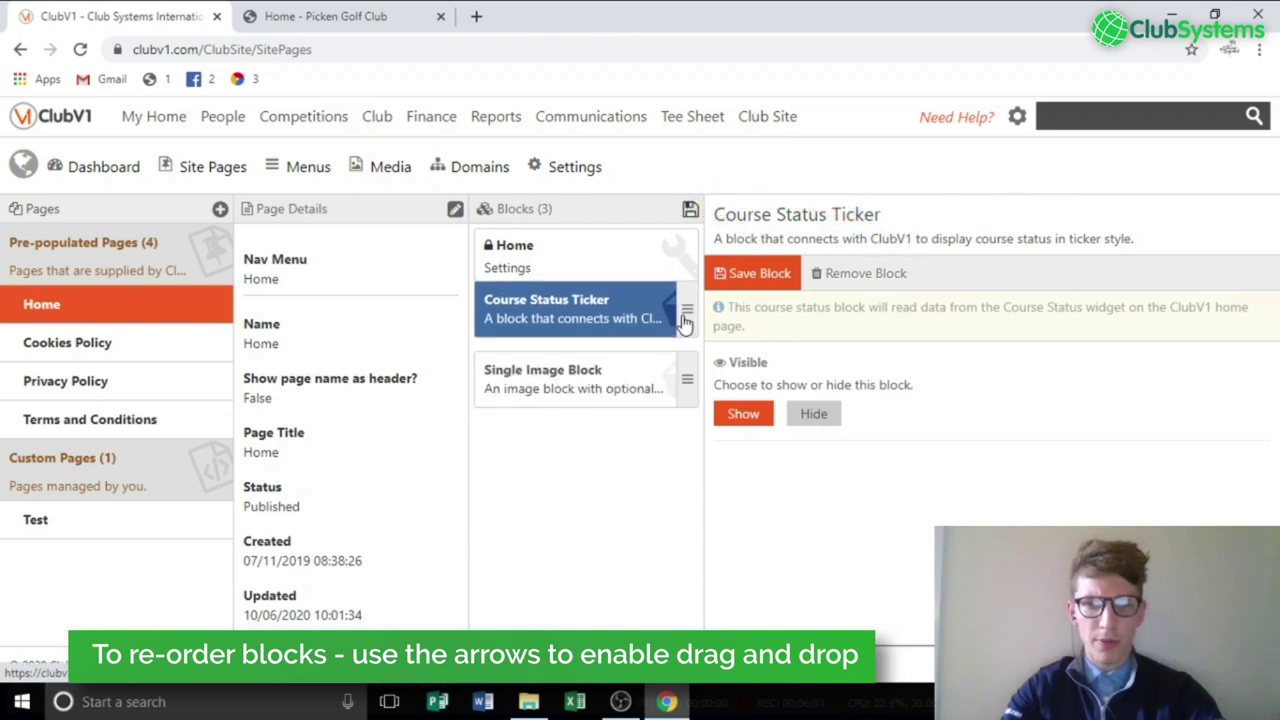
{"action": "left_click", "coordinate": [690, 210]}
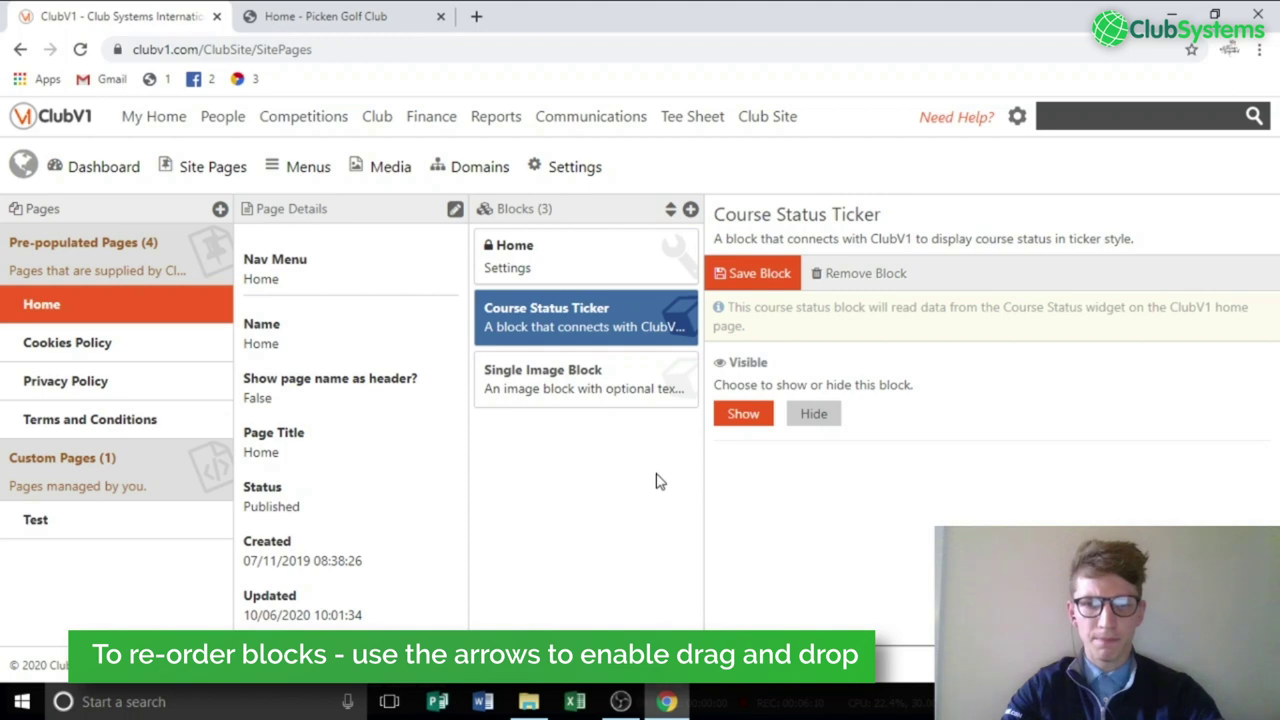
Move the Course Status Ticker back below the Single Image Block and save the block order.
{"action": "left_click", "coordinate": [672, 210]}
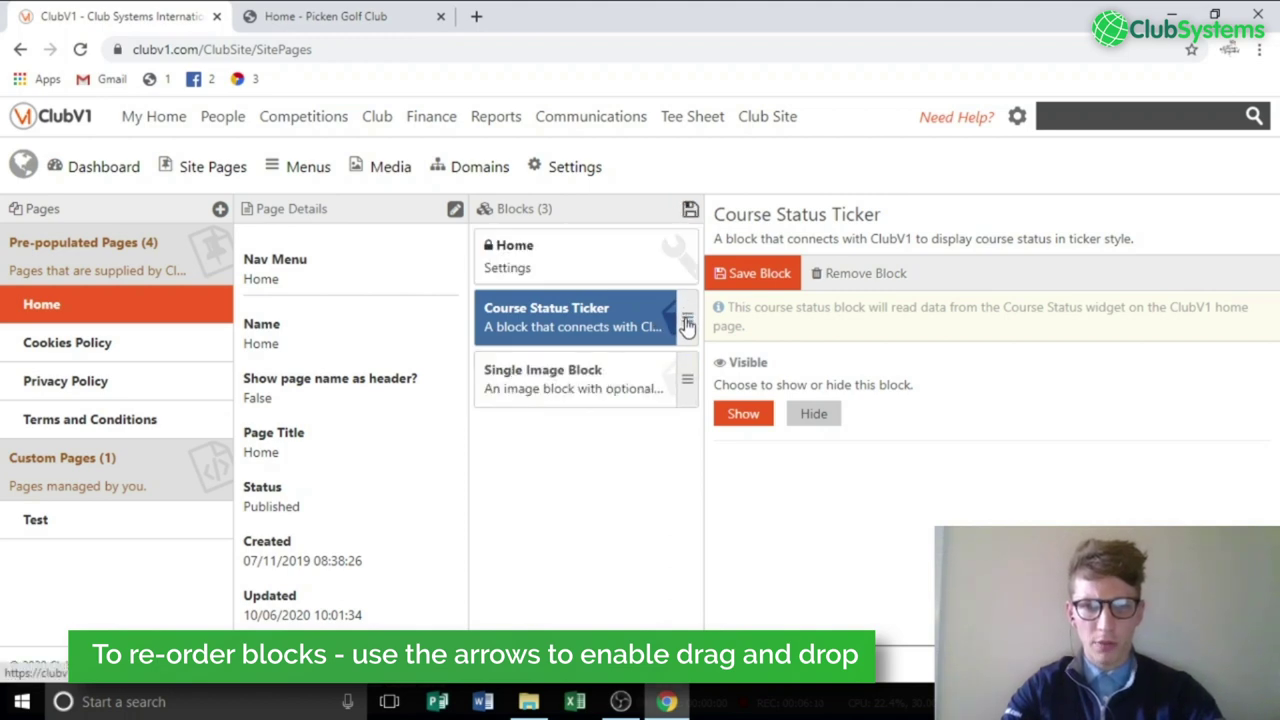
{"action": "left_click_drag", "start_coordinate": [686, 316], "coordinate": [686, 396]}
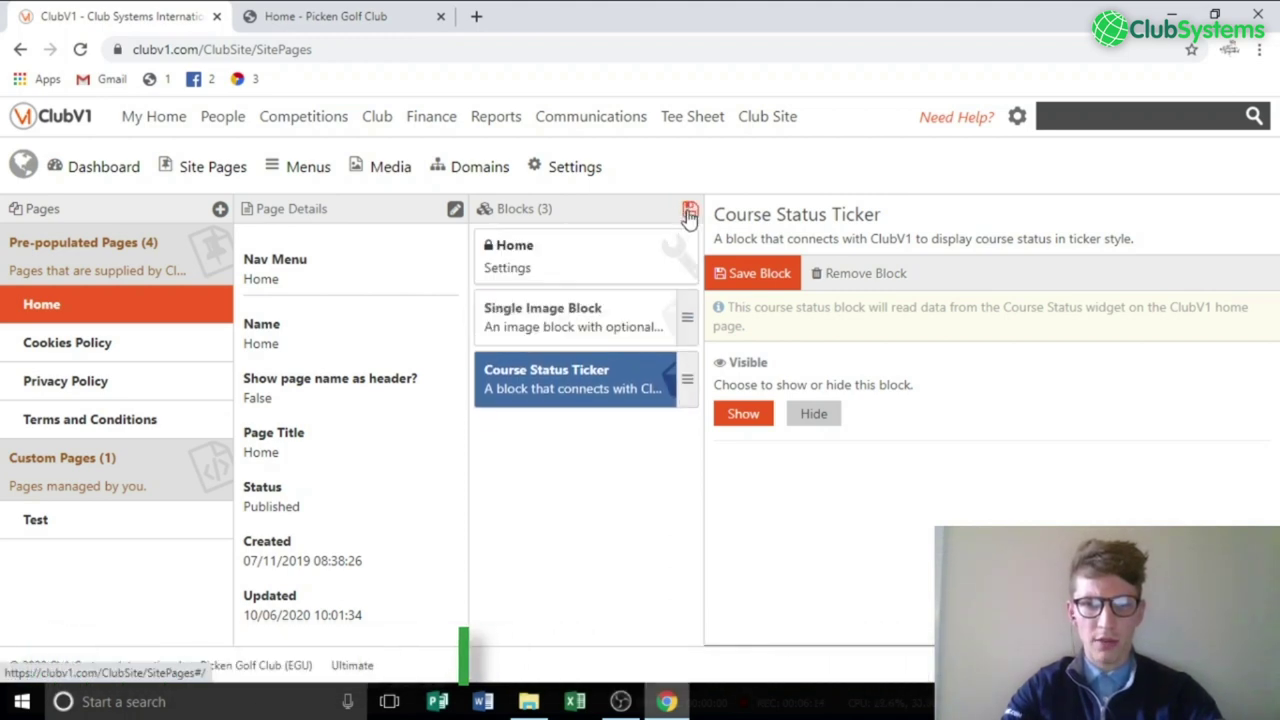
{"action": "left_click", "coordinate": [690, 211]}
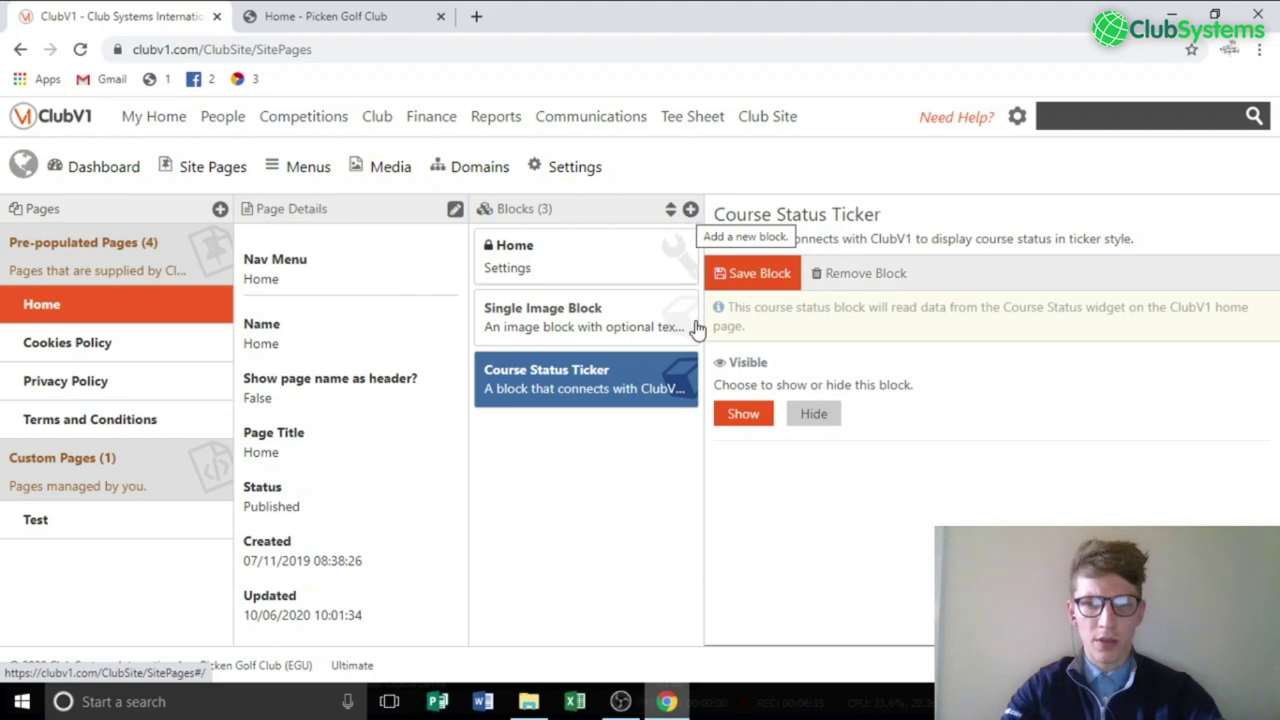
Reload the public Home page and check how the course status ticker displays beneath the image.
{"action": "left_click", "coordinate": [325, 14]}
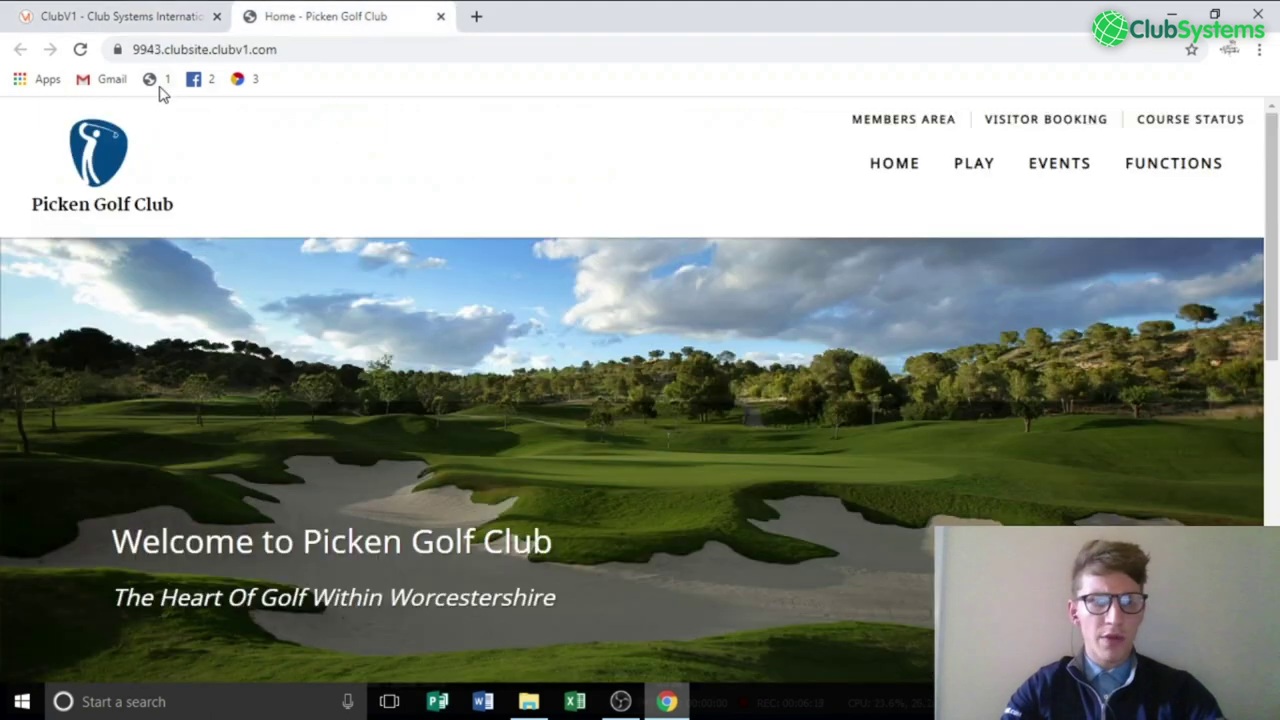
{"action": "left_click", "coordinate": [89, 55]}
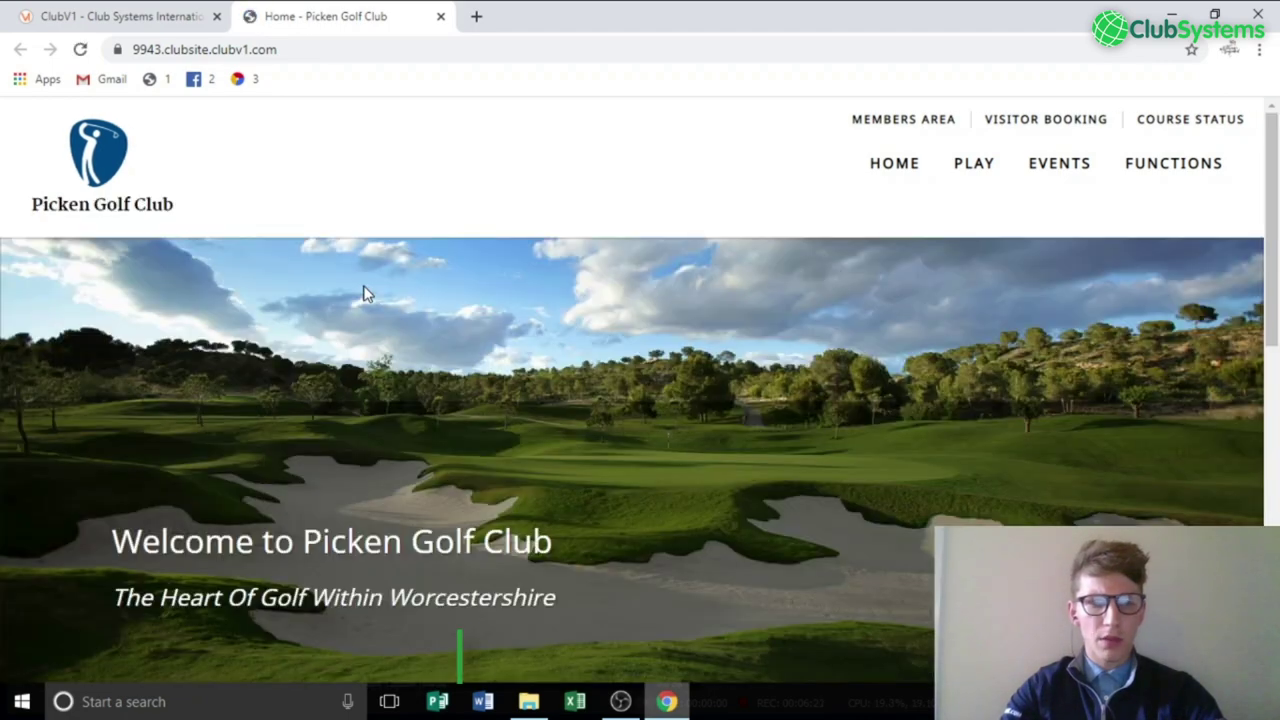
{"action": "scroll", "coordinate": [365, 293], "scroll_direction": "down", "scroll_amount": 3}
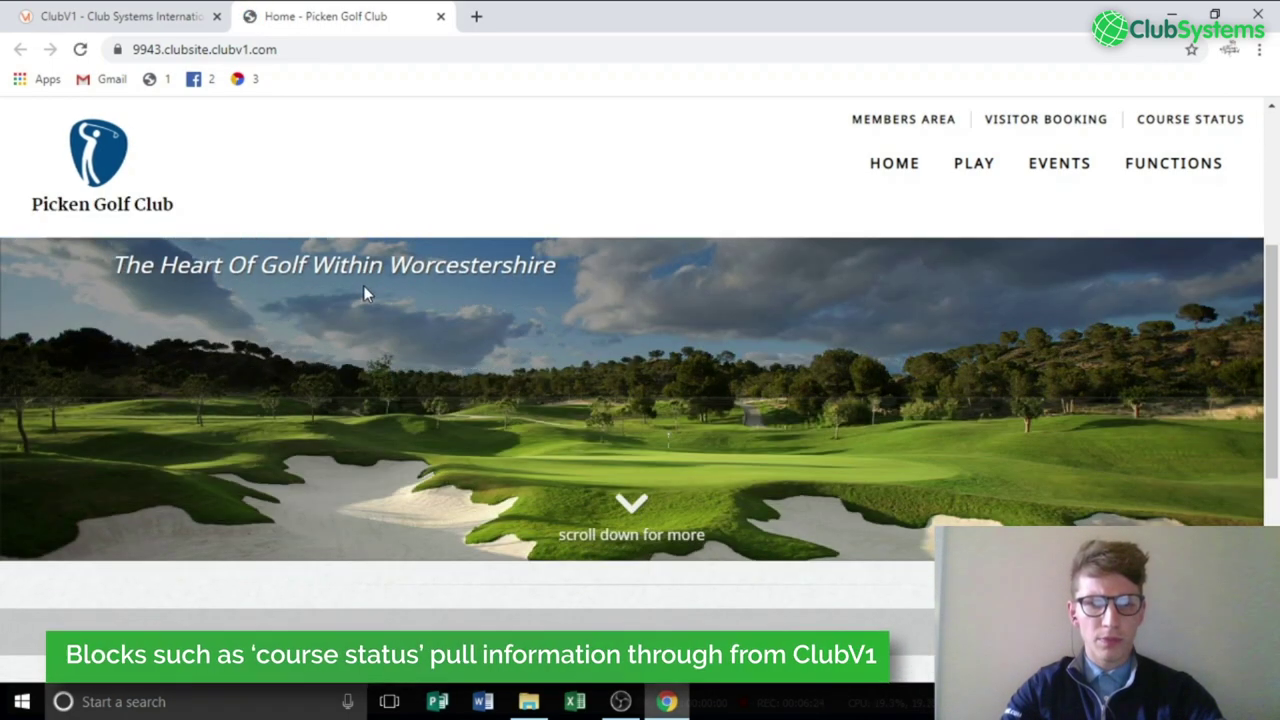
{"action": "scroll", "coordinate": [364, 290], "scroll_direction": "down", "scroll_amount": 2}
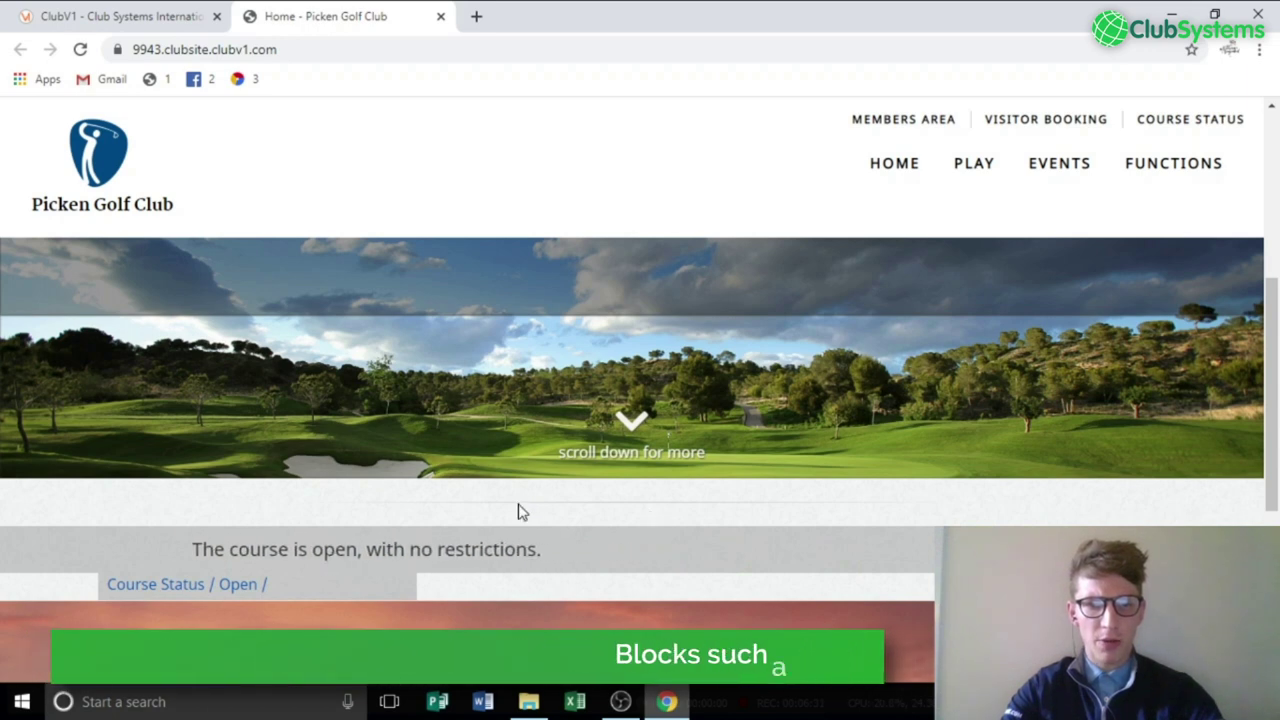
Hide the divider line at the bottom of the Single Image Block and save the block.
{"action": "left_click", "coordinate": [186, 12]}
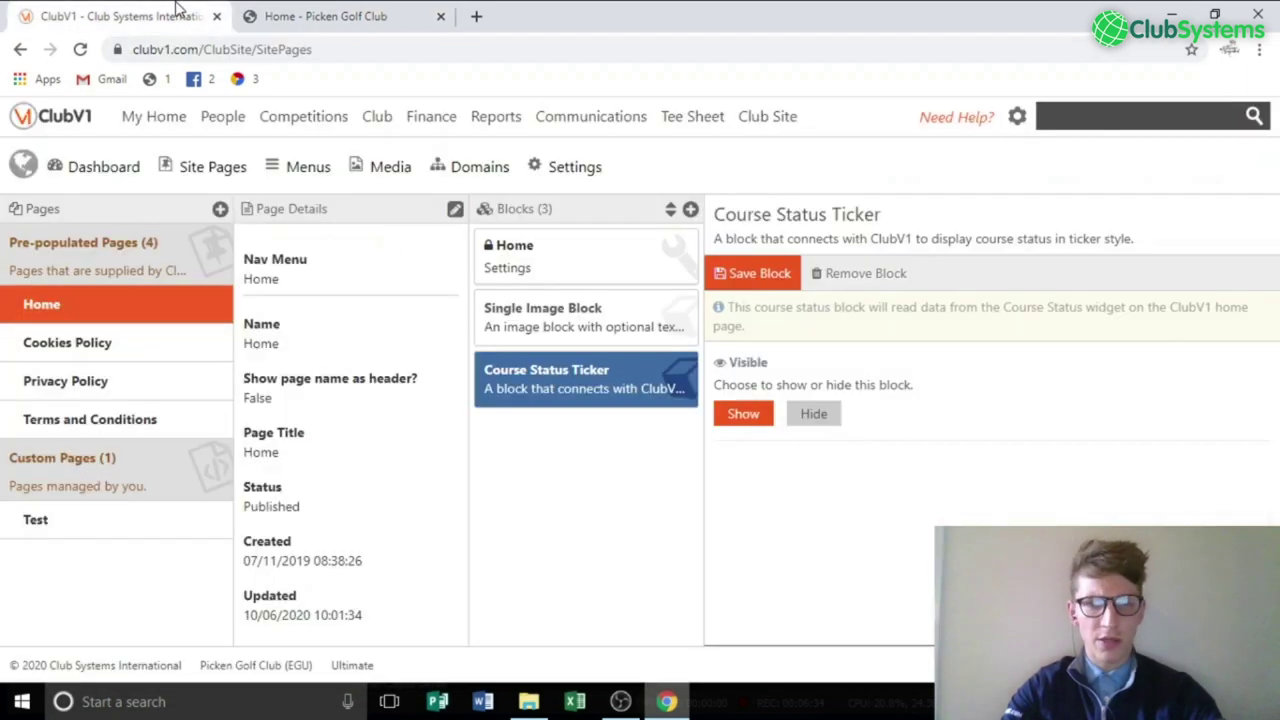
{"action": "left_click", "coordinate": [570, 300]}
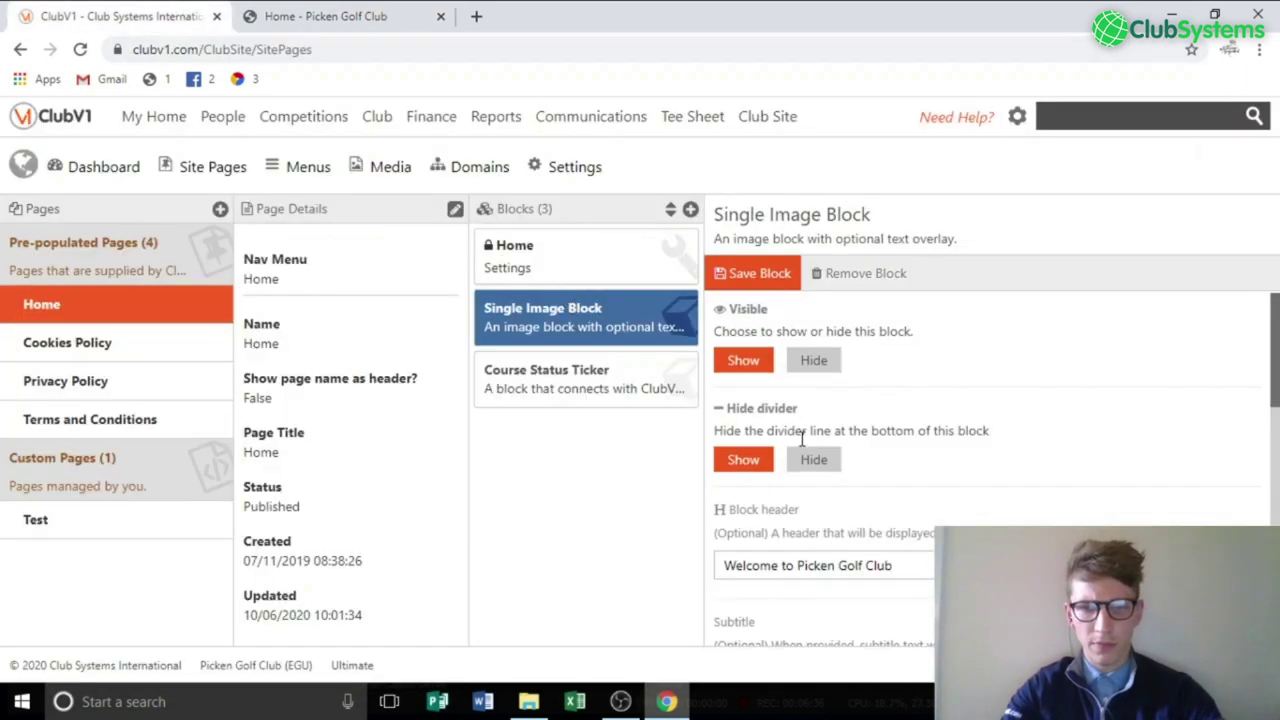
{"action": "left_click", "coordinate": [725, 270]}
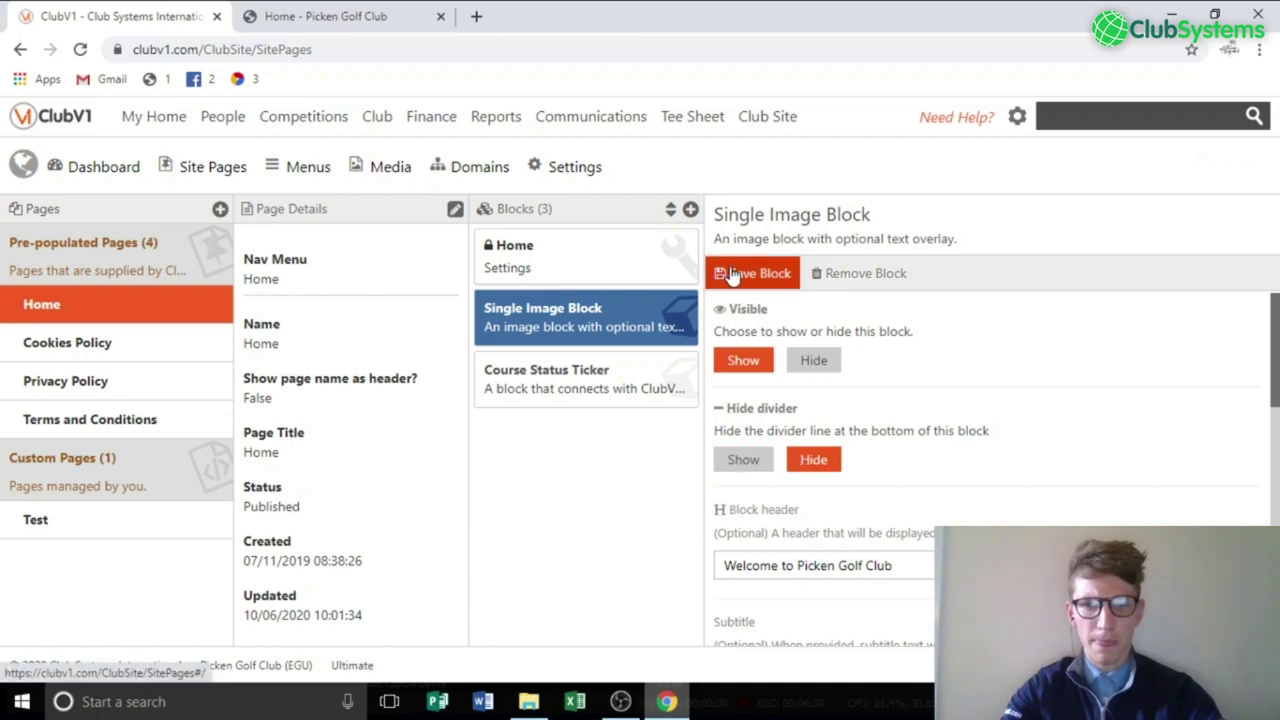
Refresh the public site and check the spacing between the golf course image and the course status ticker.
{"action": "left_click", "coordinate": [320, 14]}
{"action": "left_click", "coordinate": [92, 58]}
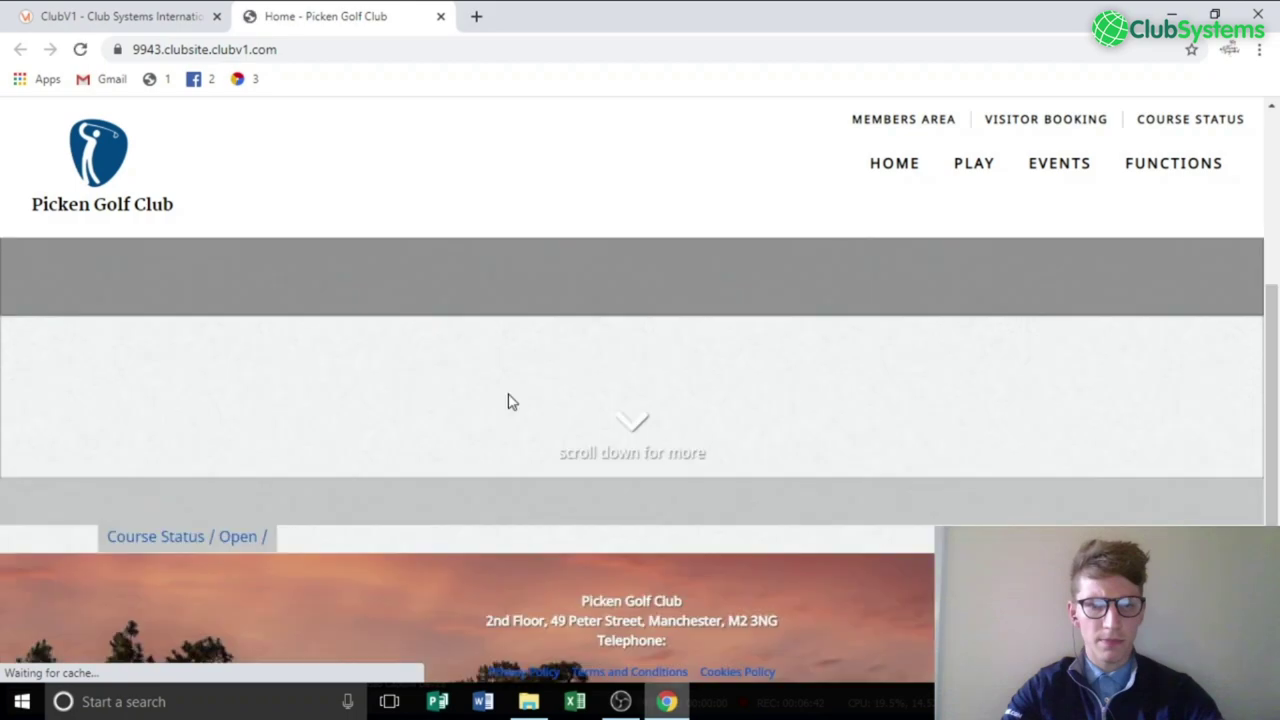
{"action": "scroll", "coordinate": [508, 397], "scroll_direction": "down", "scroll_amount": 3}
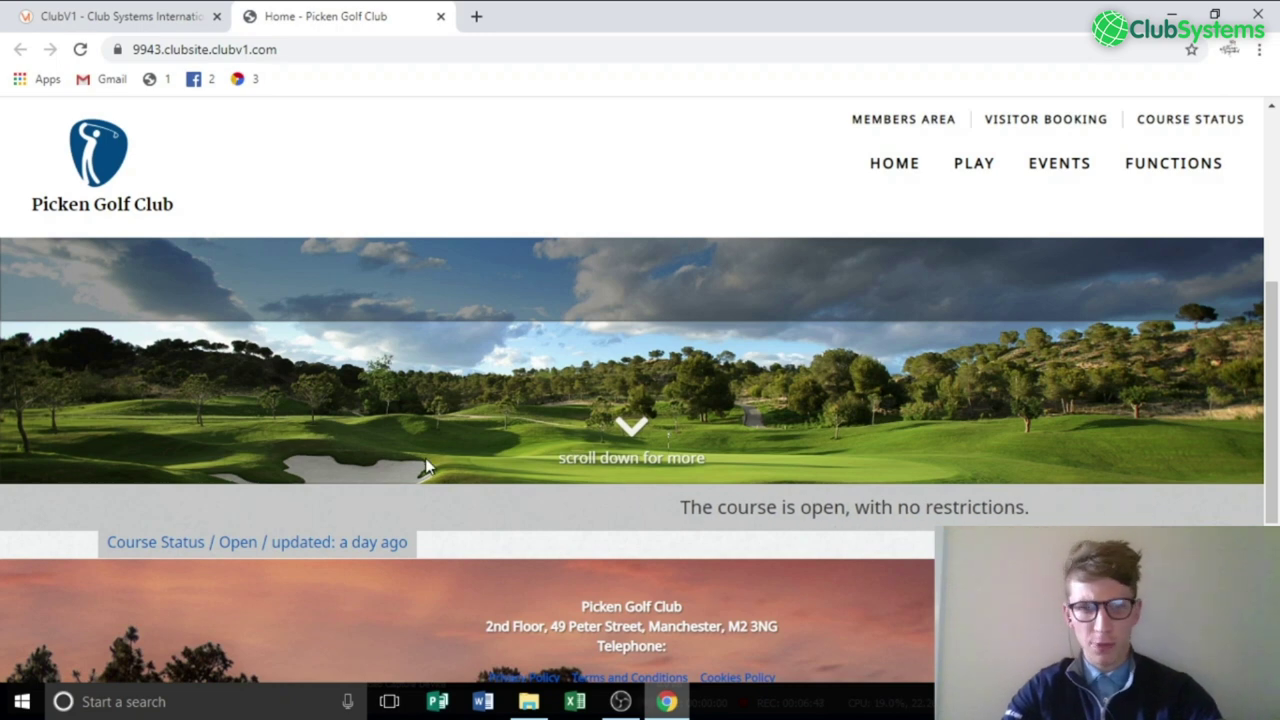
Add a Slider Block to the Home page in the ClubV1 site editor.
{"action": "left_click", "coordinate": [118, 12]}
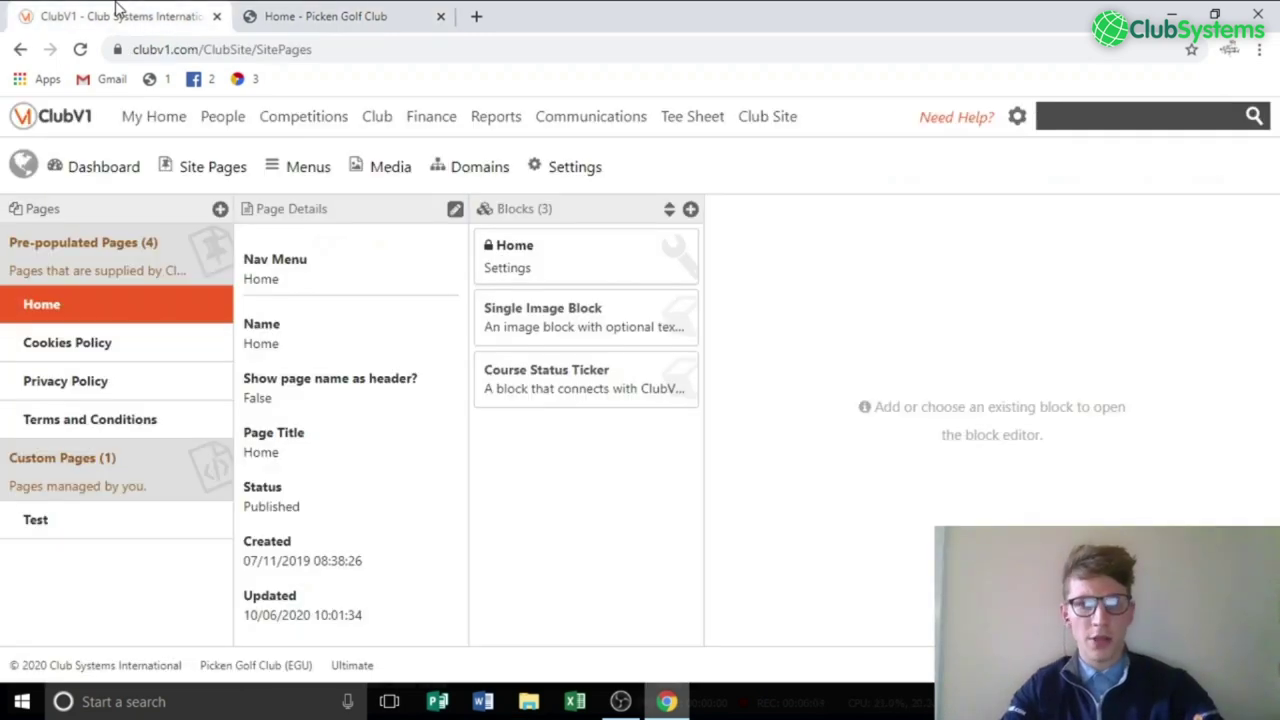
{"action": "left_click", "coordinate": [690, 210]}
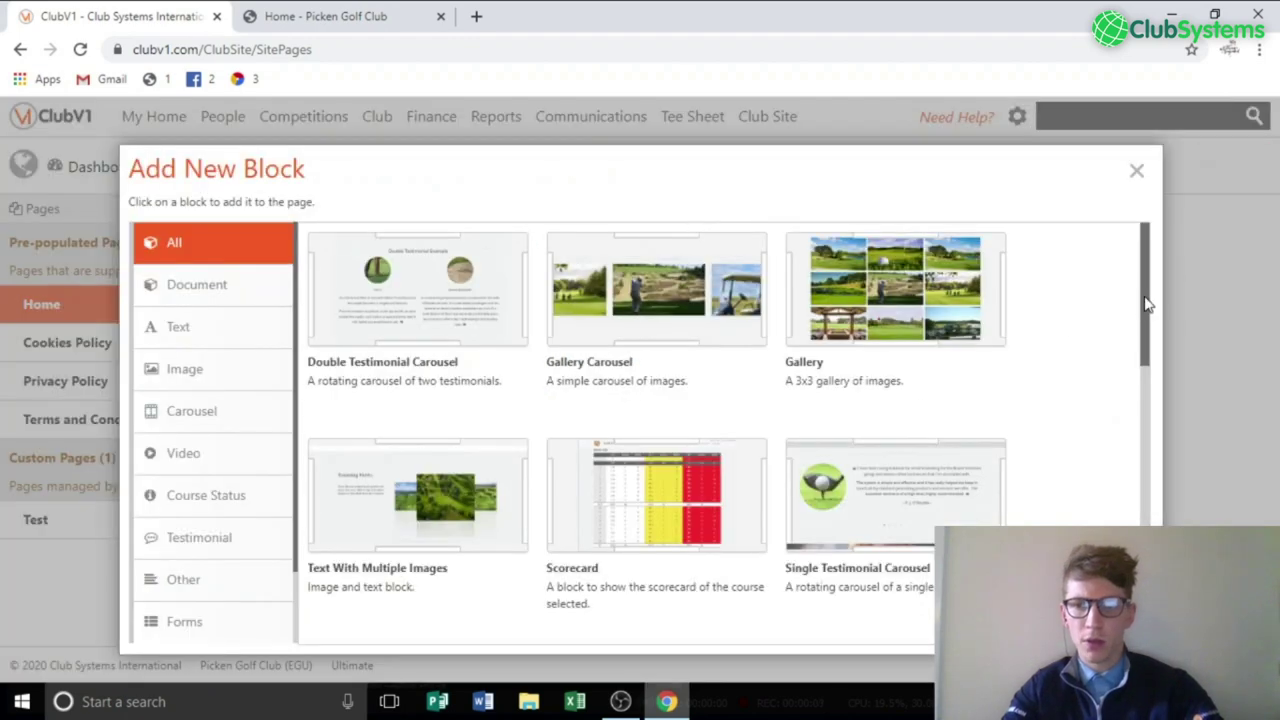
{"action": "left_click_drag", "start_coordinate": [1148, 400], "coordinate": [1148, 505]}
{"action": "scroll", "coordinate": [786, 482], "scroll_direction": "down", "scroll_amount": 1}
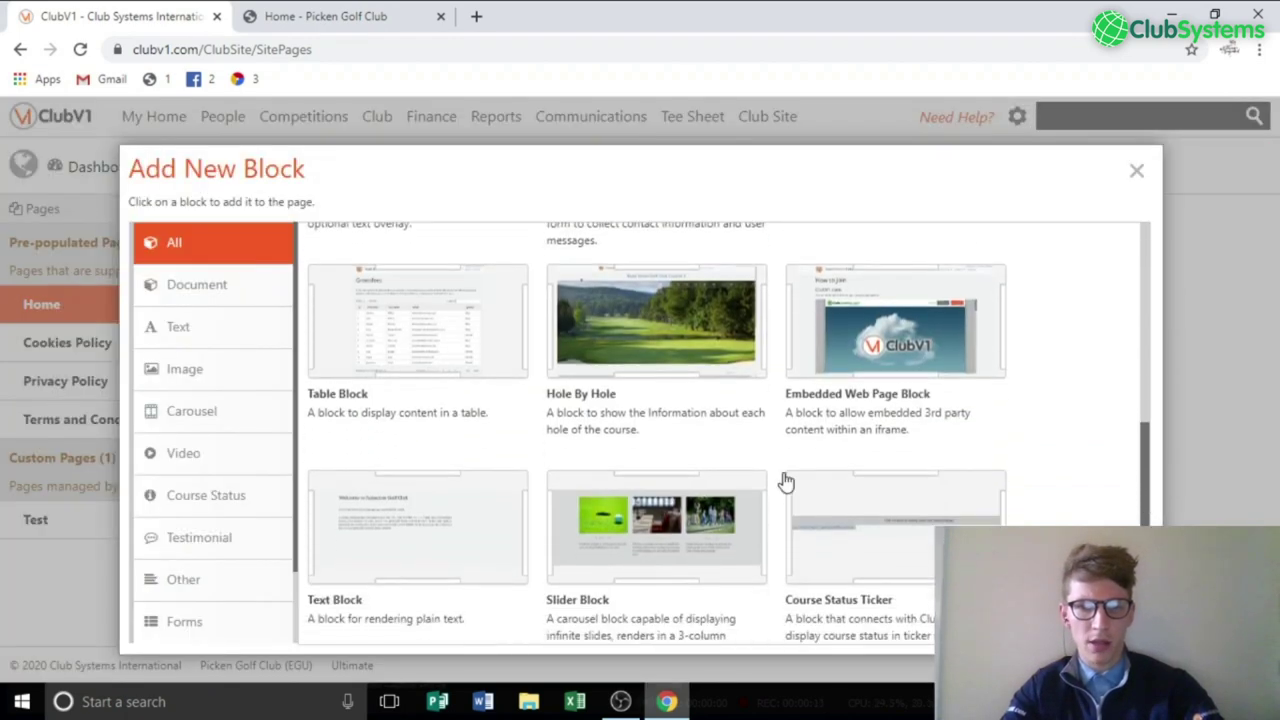
{"action": "left_click", "coordinate": [623, 527]}
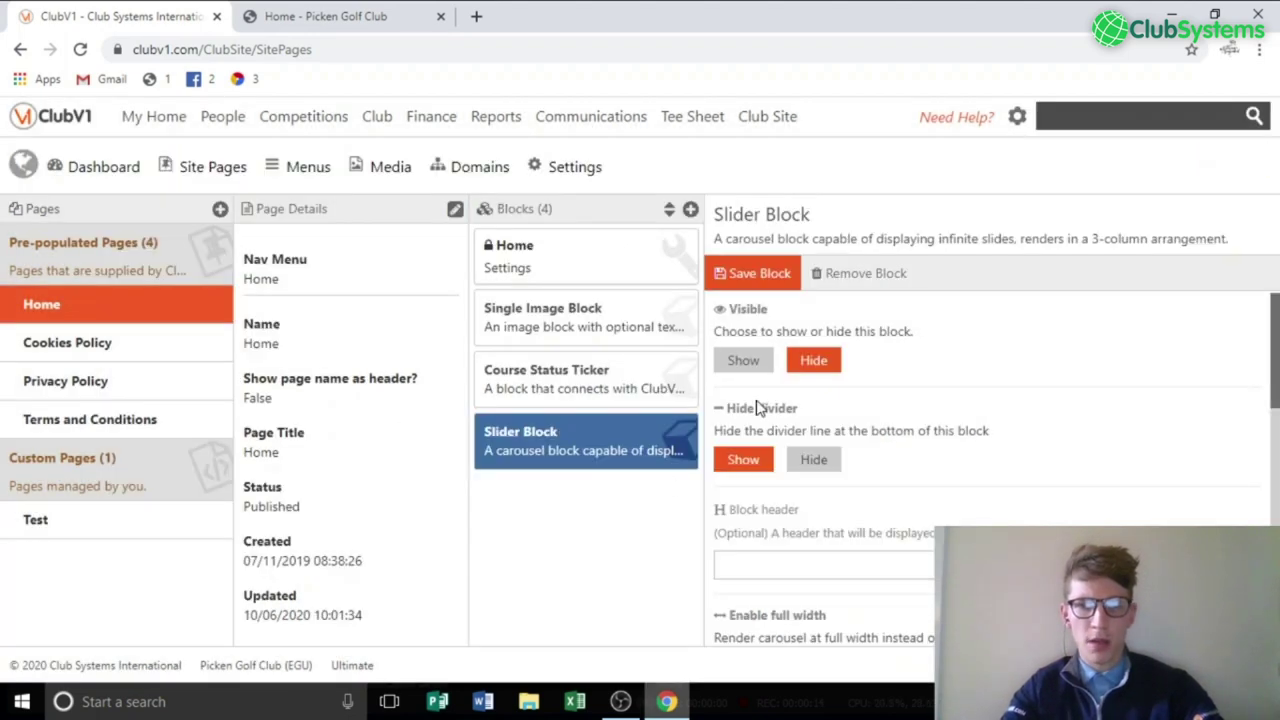
Make the Slider Block visible and hide the divider line at its bottom.
{"action": "left_click", "coordinate": [742, 362]}
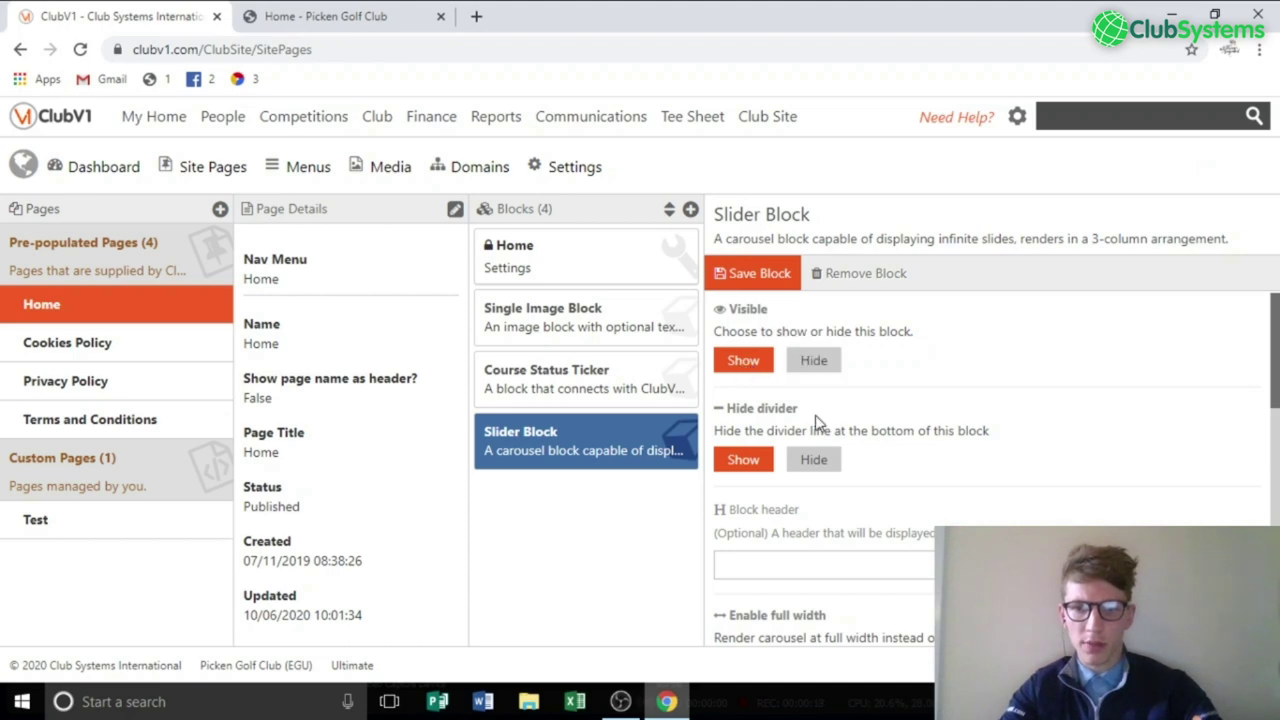
{"action": "left_click", "coordinate": [813, 461]}
{"action": "scroll", "coordinate": [884, 498], "scroll_direction": "down", "scroll_amount": 2}
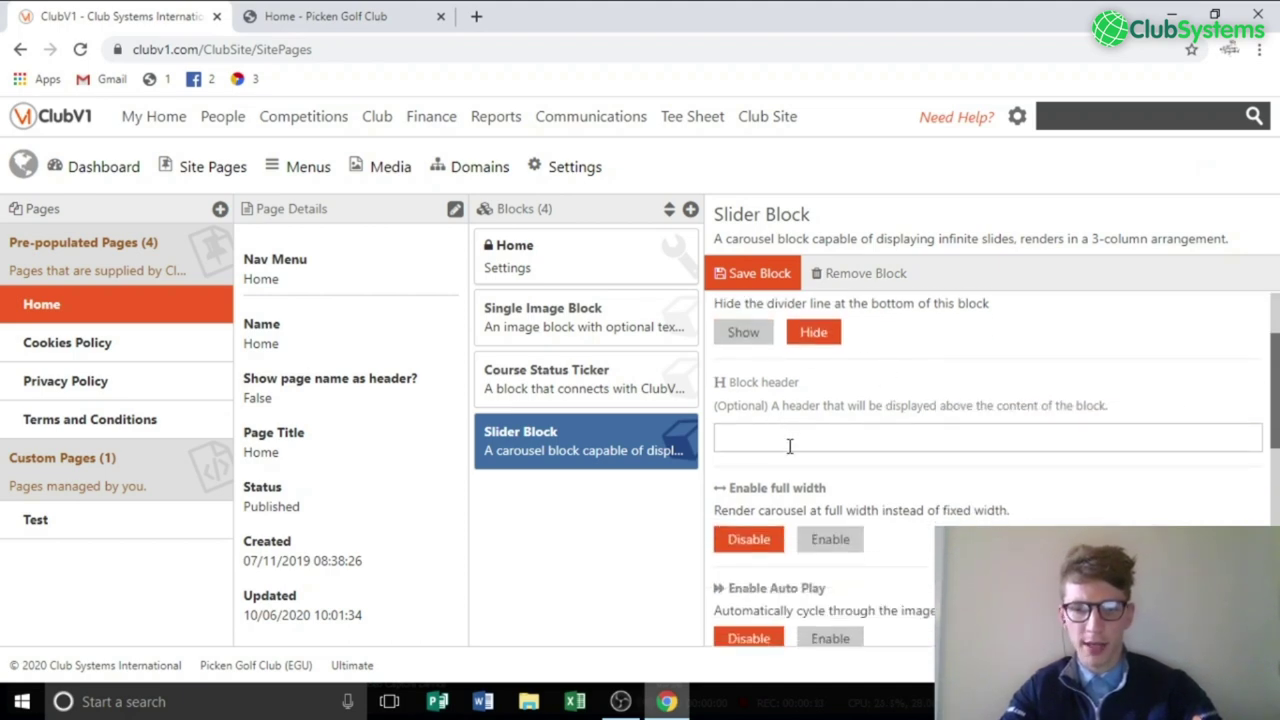
Enable full width and auto play for the Slider Block's carousel.
{"action": "scroll", "coordinate": [789, 446], "scroll_direction": "down", "scroll_amount": 1}
{"action": "scroll", "coordinate": [789, 453], "scroll_direction": "down", "scroll_amount": 1}
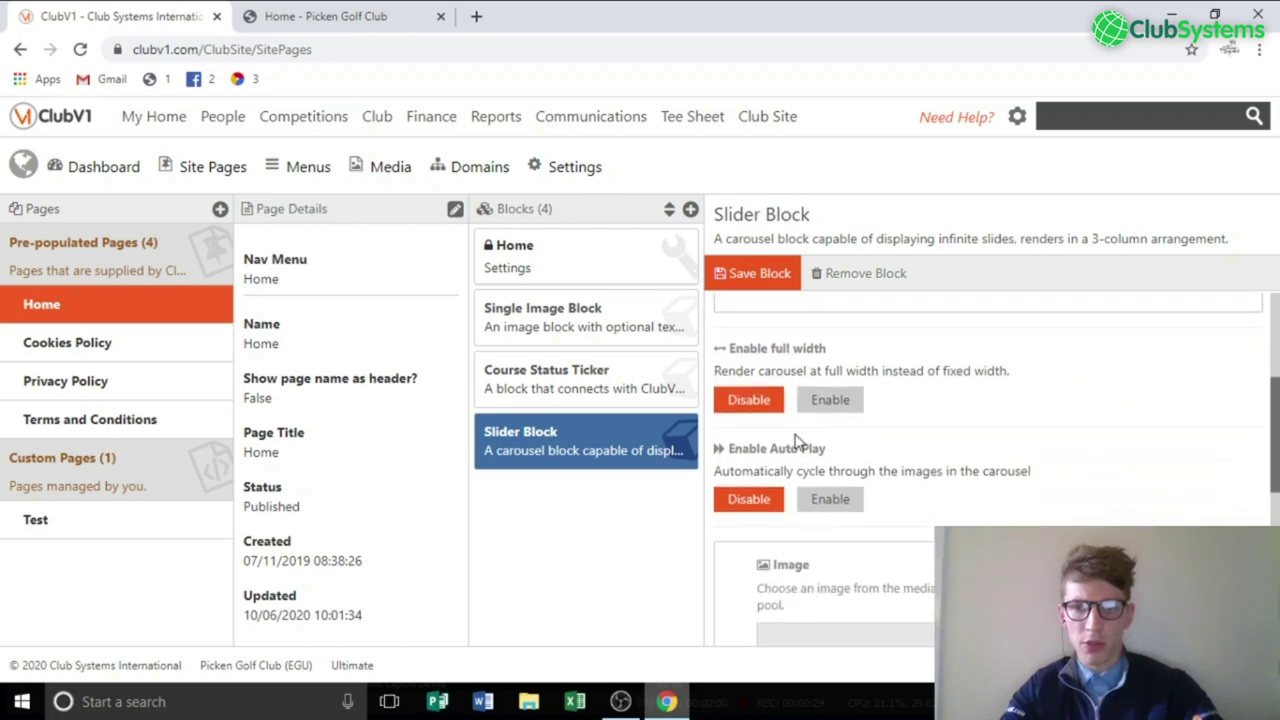
{"action": "left_click", "coordinate": [819, 408]}
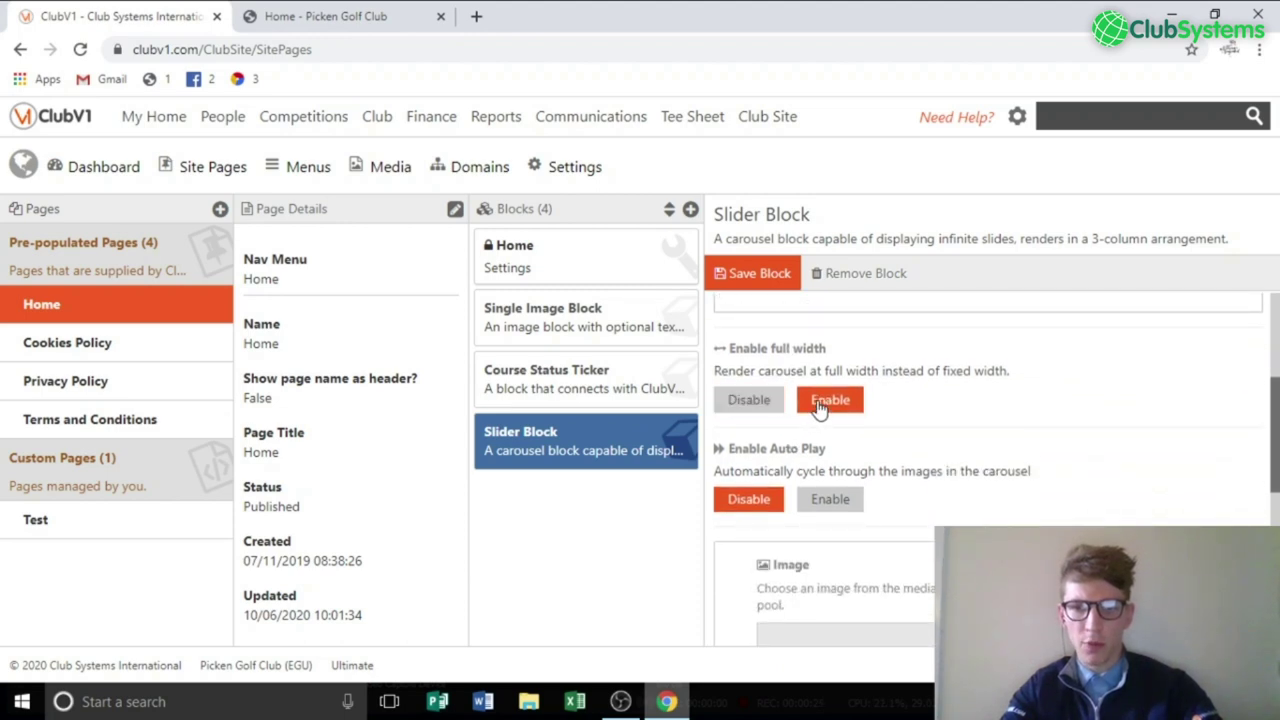
{"action": "left_click", "coordinate": [828, 505]}
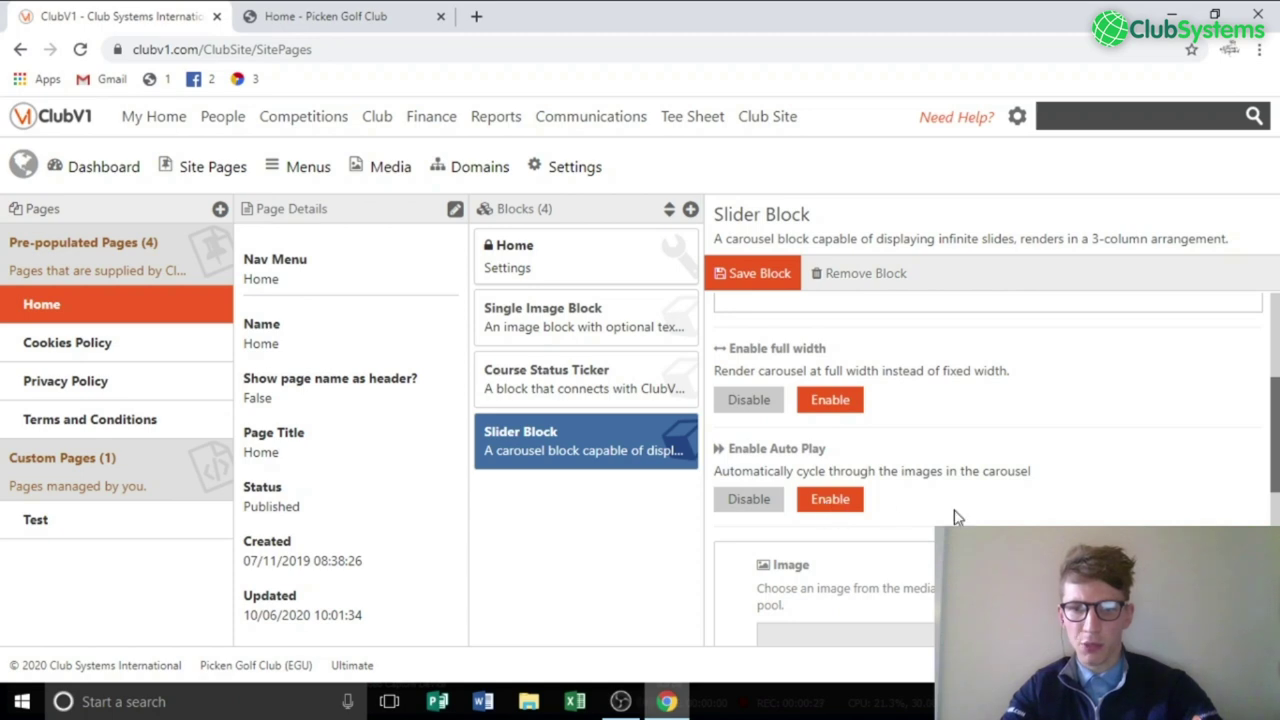
Give the first slide the concert crowd image 4dbf83a04eee-thumbnail.jpg and the header "Party Nights".
{"action": "scroll", "coordinate": [955, 517], "scroll_direction": "down", "scroll_amount": 2}
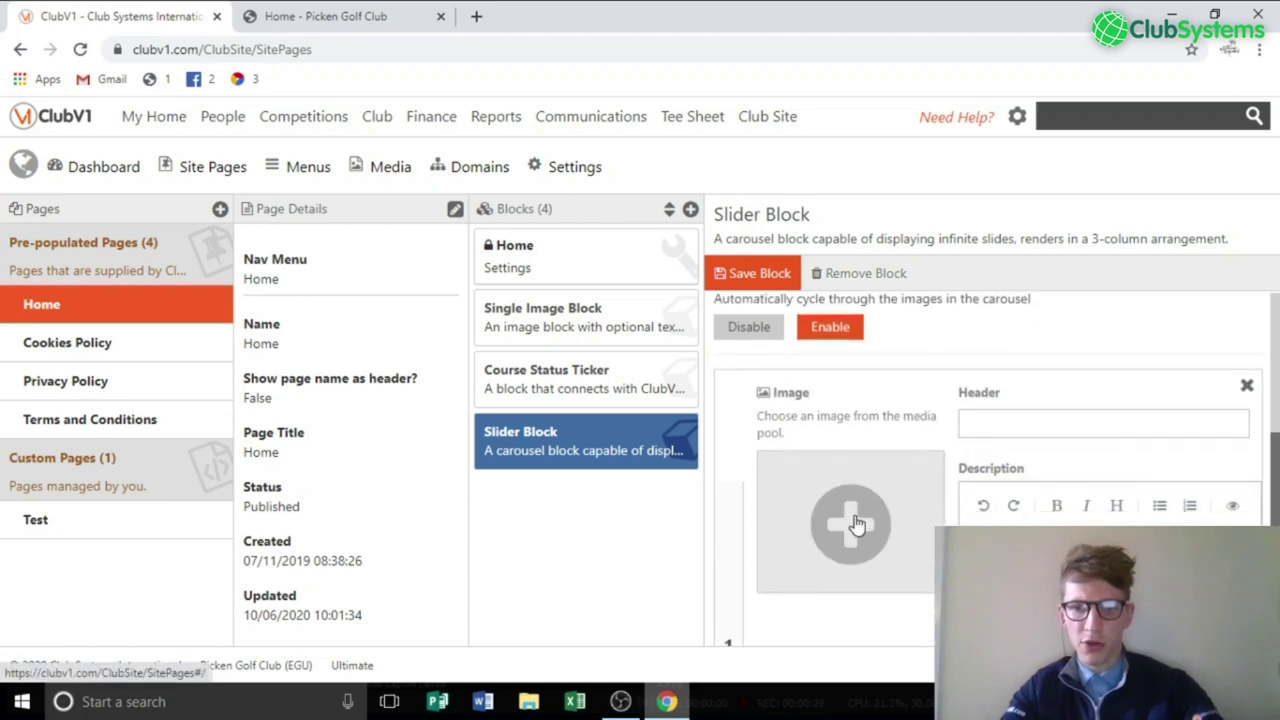
{"action": "left_click", "coordinate": [853, 523]}
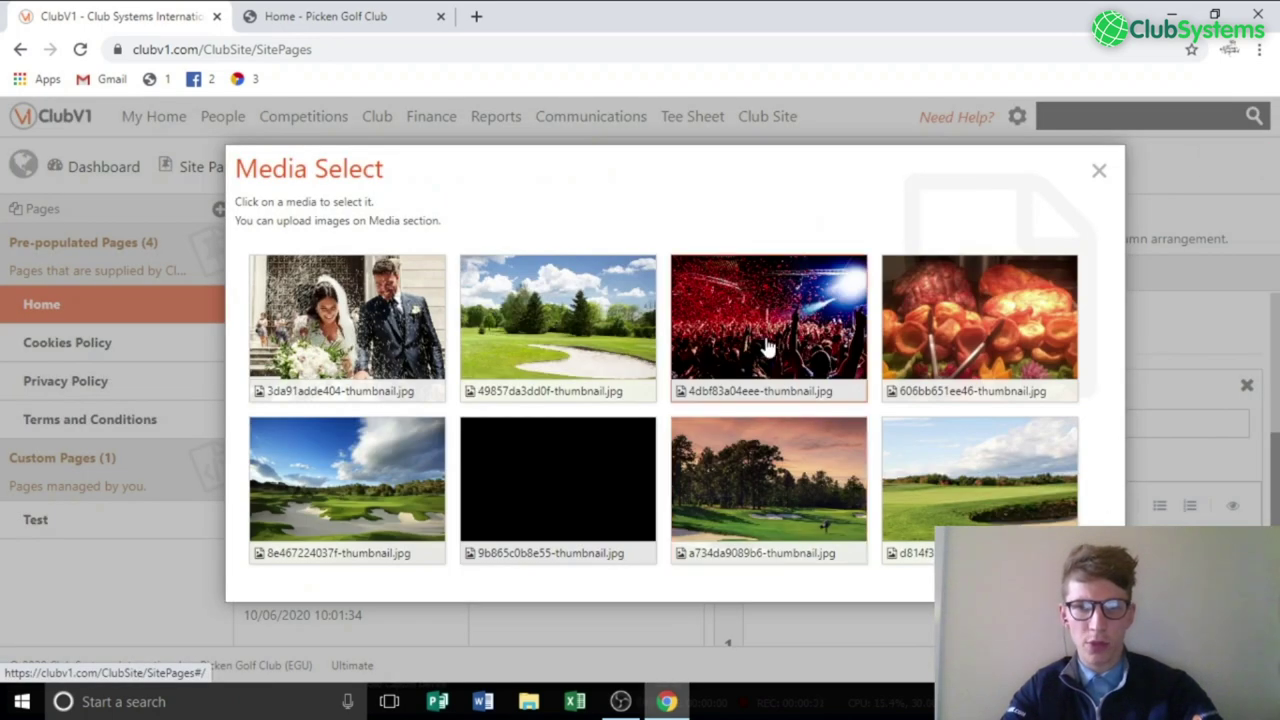
{"action": "left_click", "coordinate": [771, 363]}
{"action": "left_click", "coordinate": [1013, 421]}
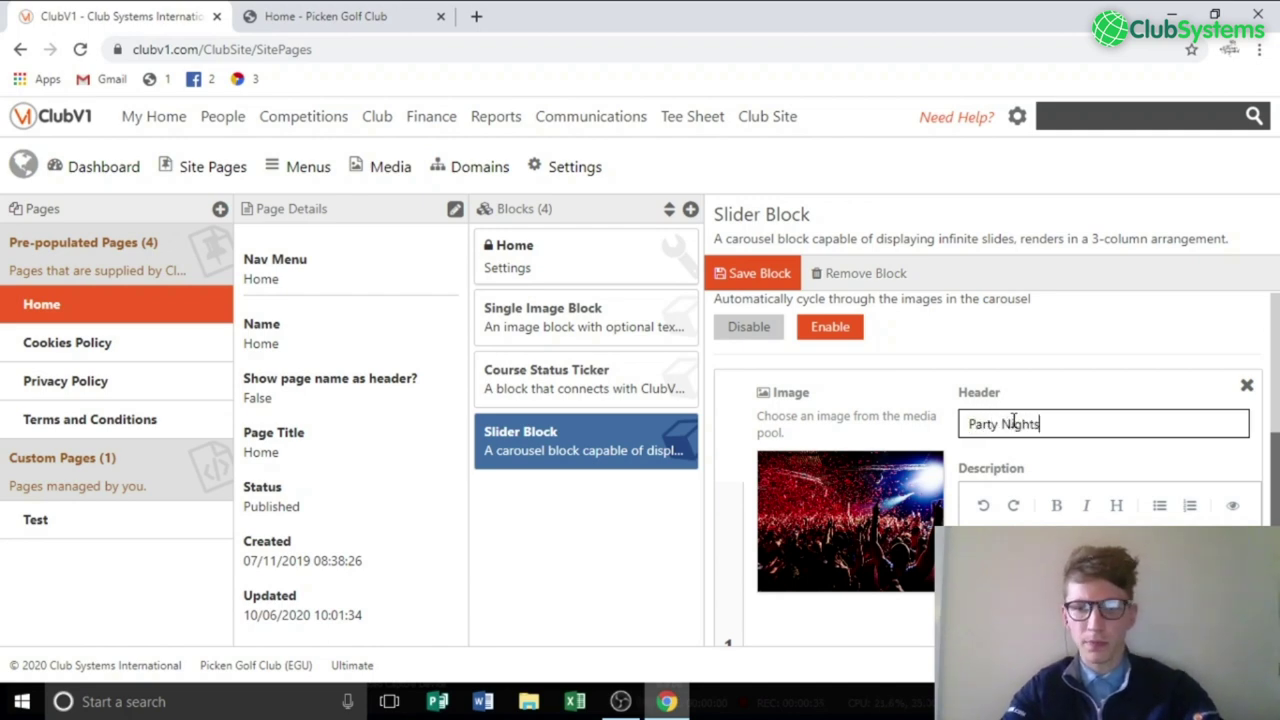
Add a second slide with the roast dinner image 606bb651ee46-thumbnail.jpg and the header "Sunday Carvery".
{"action": "scroll", "coordinate": [1013, 421], "scroll_direction": "down", "scroll_amount": 3}
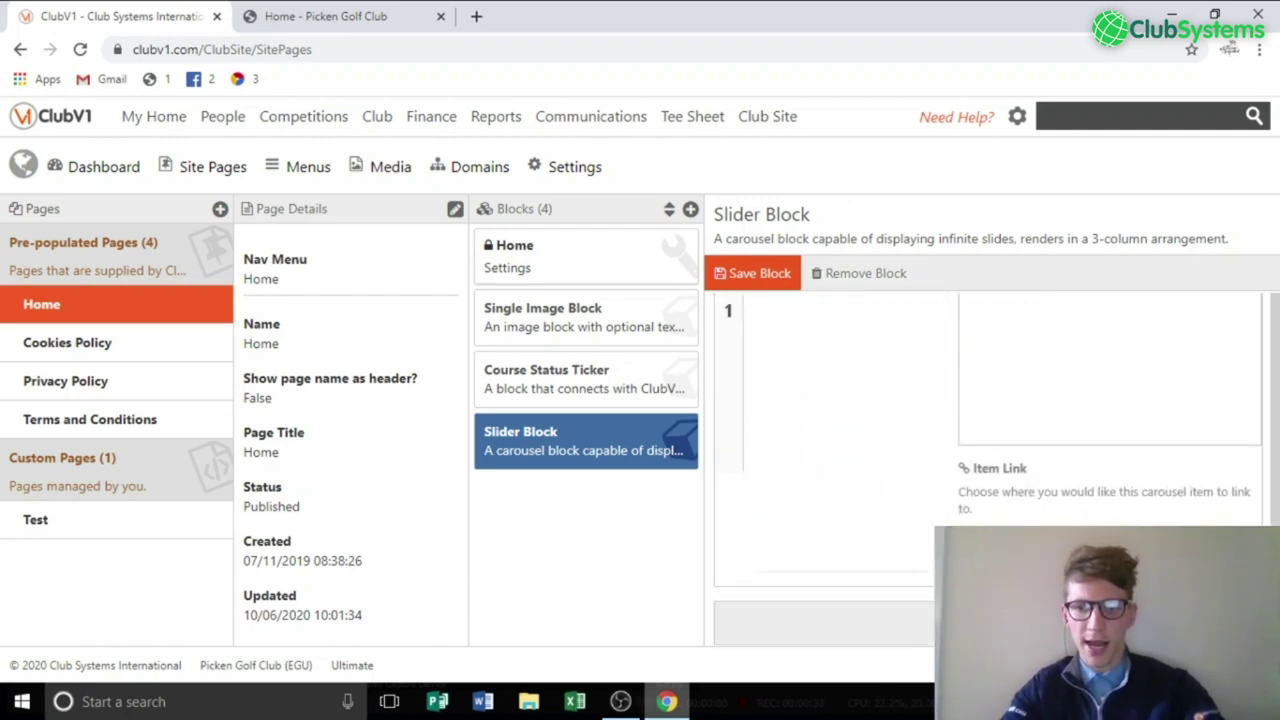
{"action": "scroll", "coordinate": [897, 523], "scroll_direction": "down", "scroll_amount": 5}
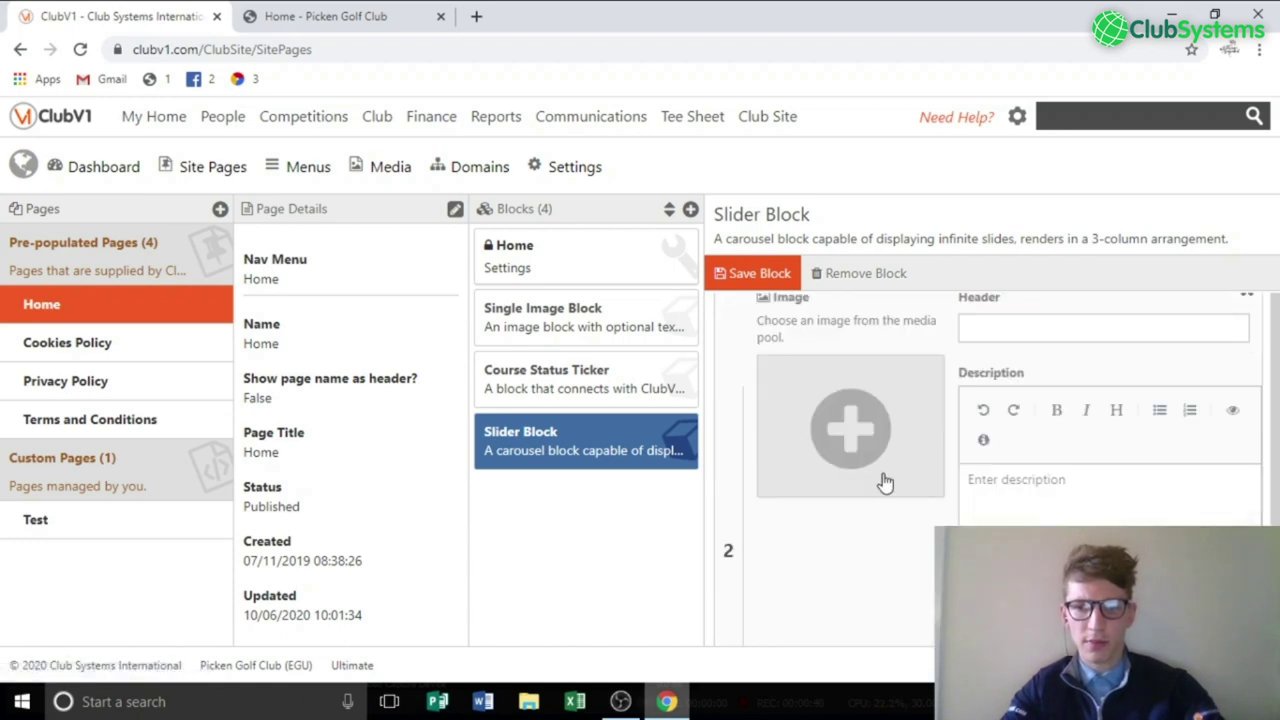
{"action": "left_click", "coordinate": [883, 477]}
{"action": "left_click", "coordinate": [945, 376]}
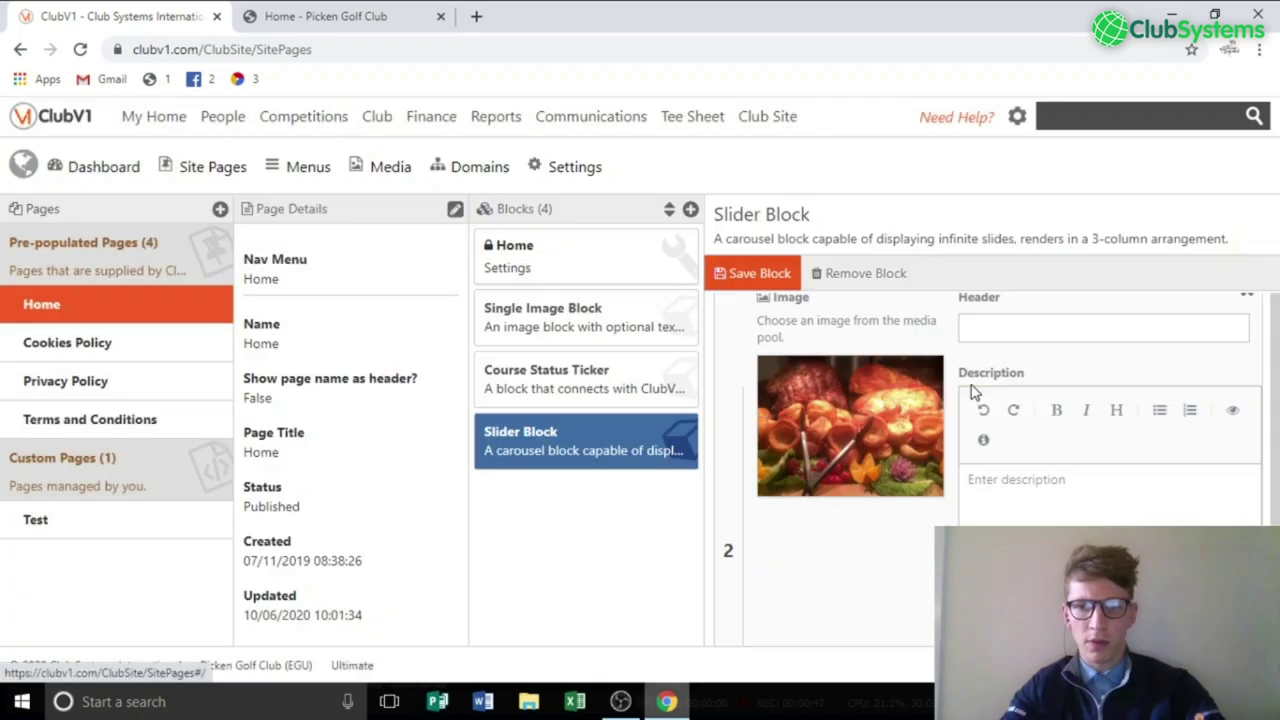
{"action": "left_click", "coordinate": [970, 326]}
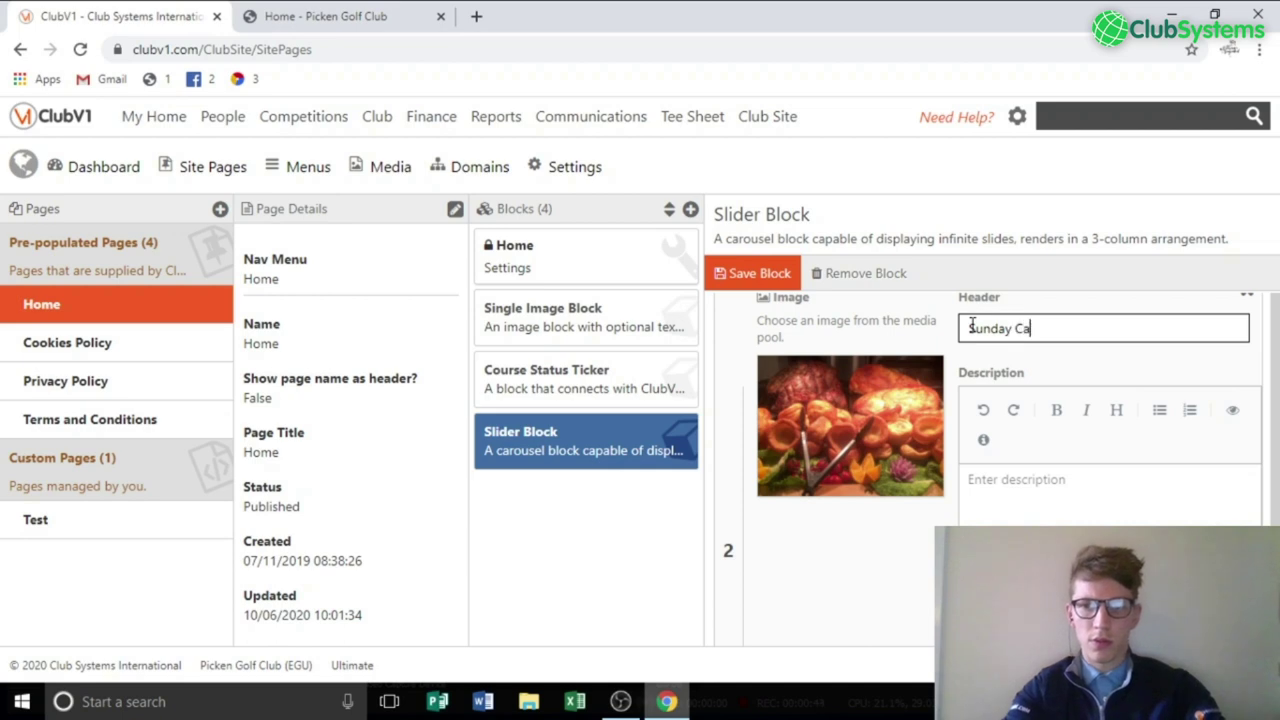
Add a third slide with the wedding couple image 3da91adde404-thumbnail.jpg and the header "Weddings".
{"action": "scroll", "coordinate": [877, 557], "scroll_direction": "down", "scroll_amount": 6}
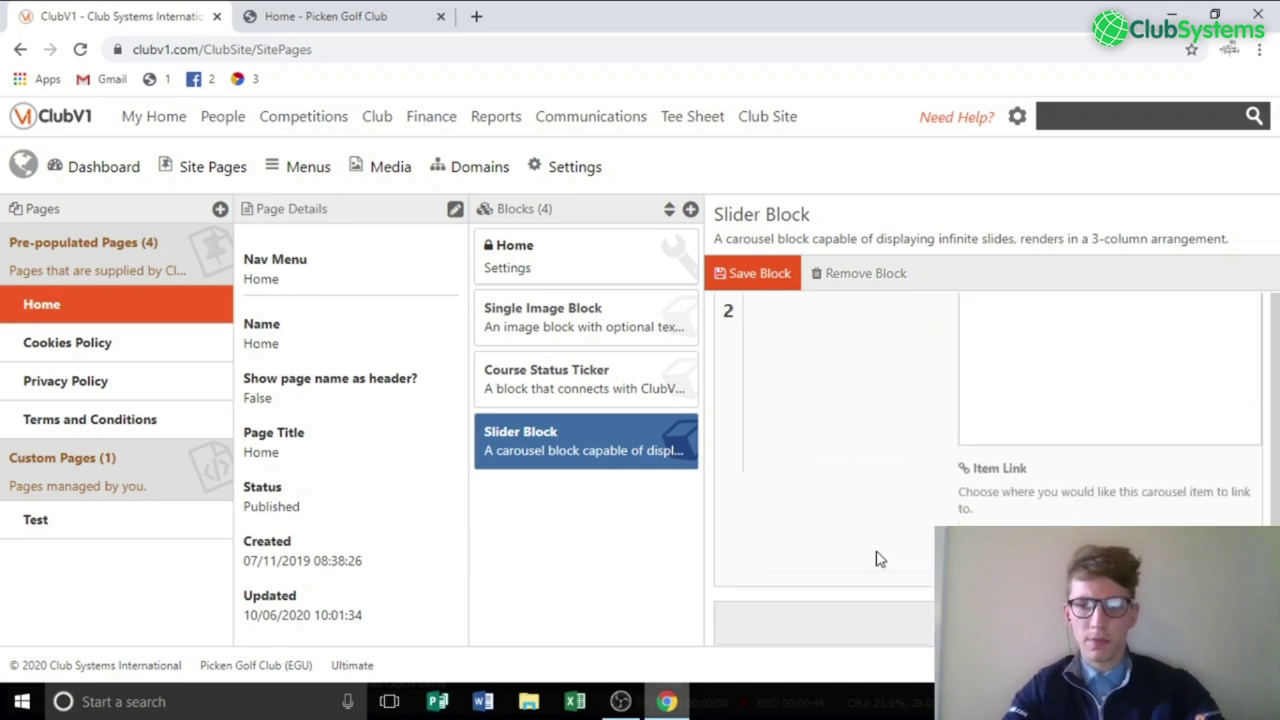
{"action": "scroll", "coordinate": [885, 517], "scroll_direction": "down", "scroll_amount": 5}
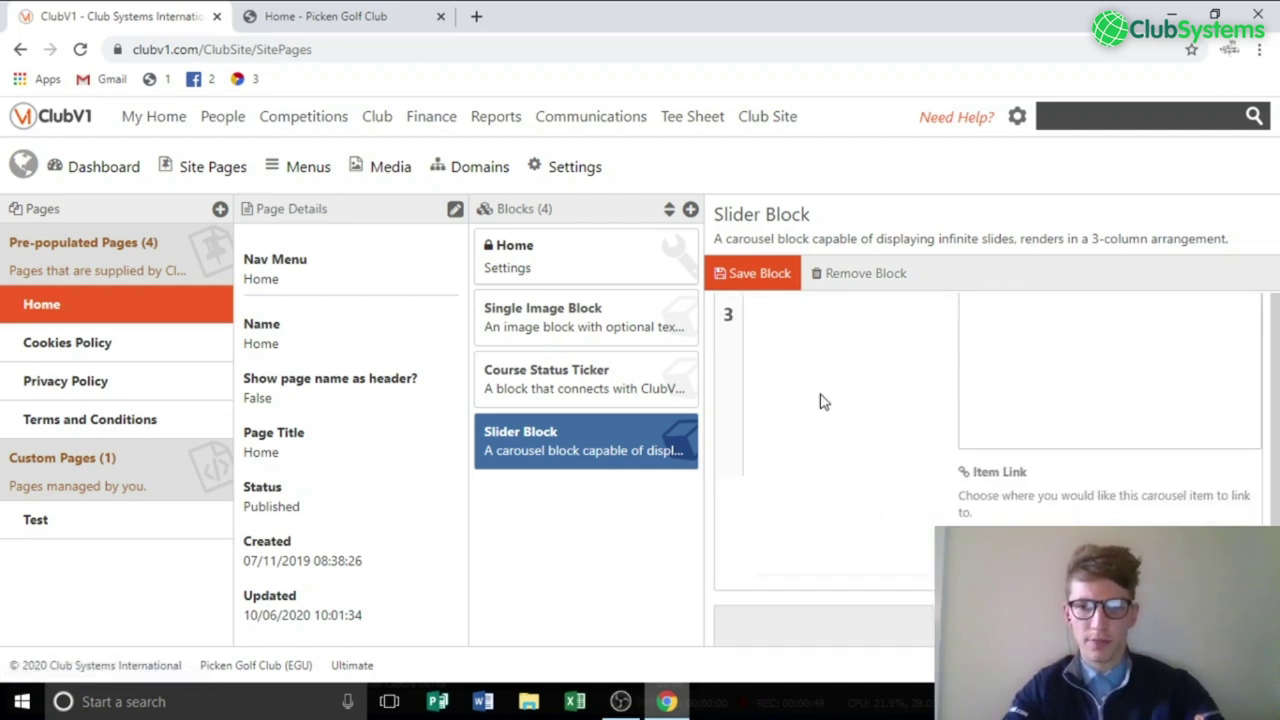
{"action": "scroll", "coordinate": [823, 400], "scroll_direction": "up", "scroll_amount": 2}
{"action": "left_click", "coordinate": [855, 367]}
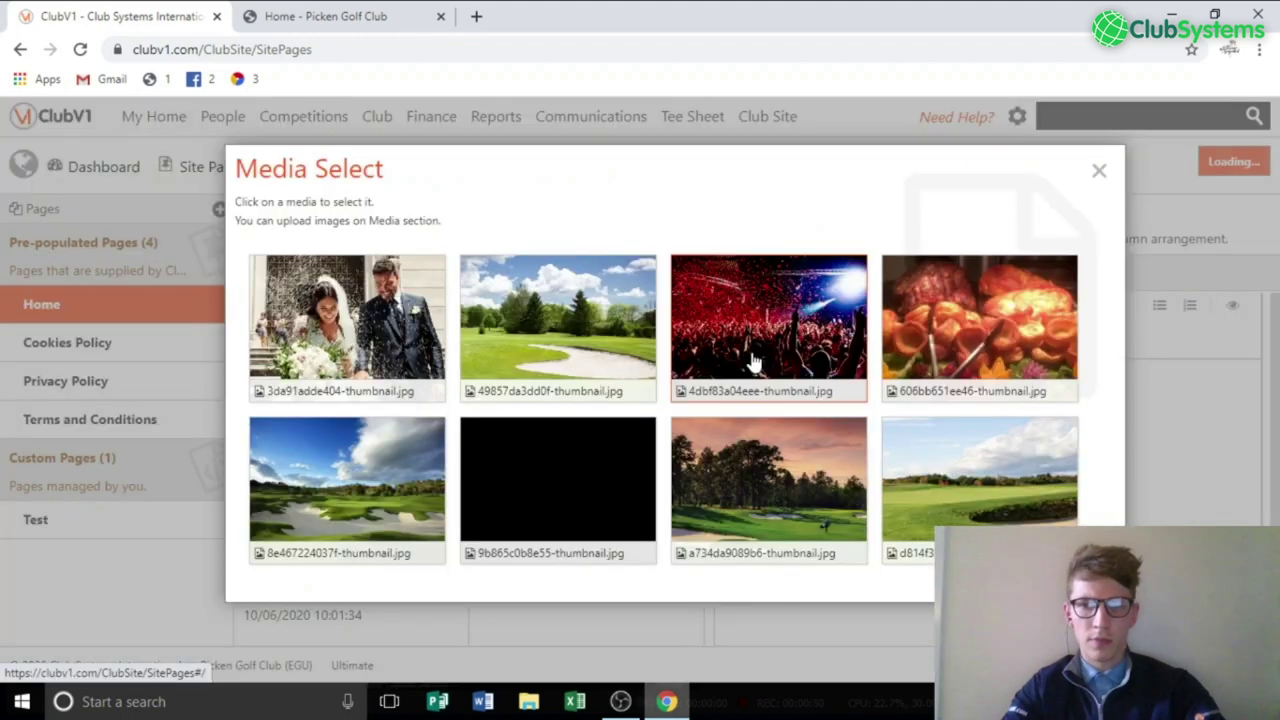
{"action": "left_click", "coordinate": [429, 343]}
{"action": "scroll", "coordinate": [937, 474], "scroll_direction": "up", "scroll_amount": 3}
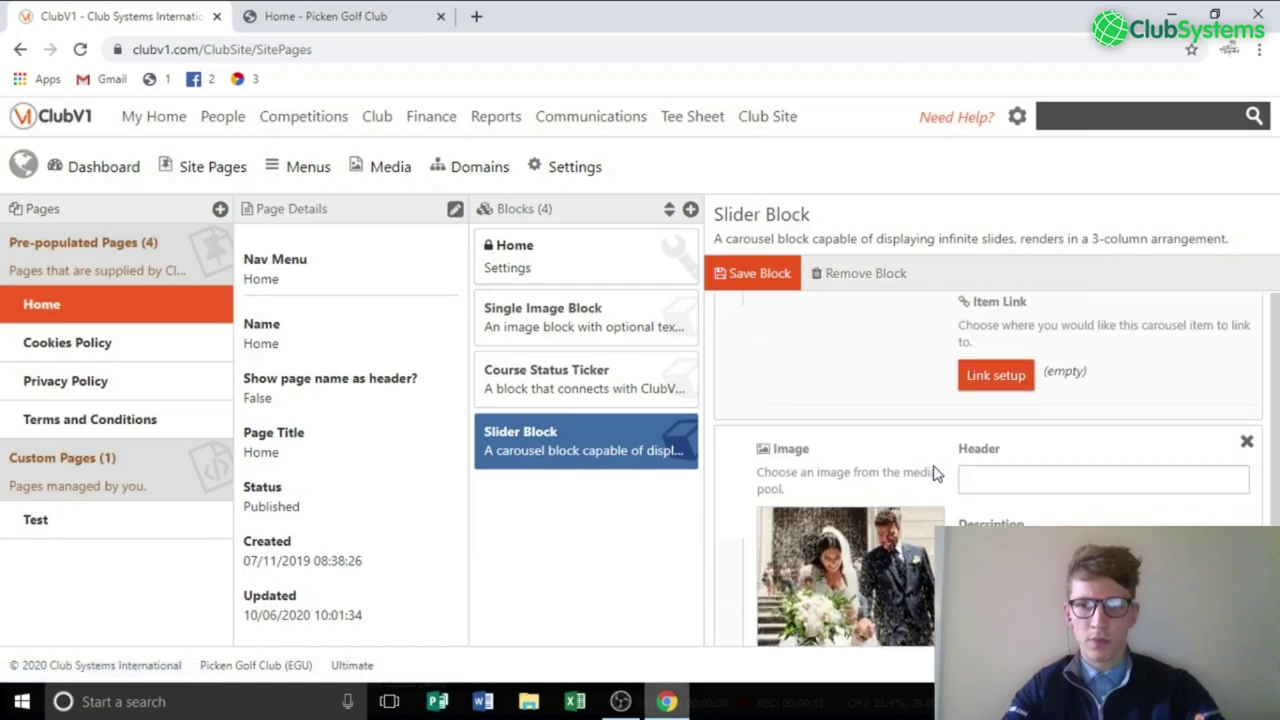
{"action": "left_click", "coordinate": [993, 481]}
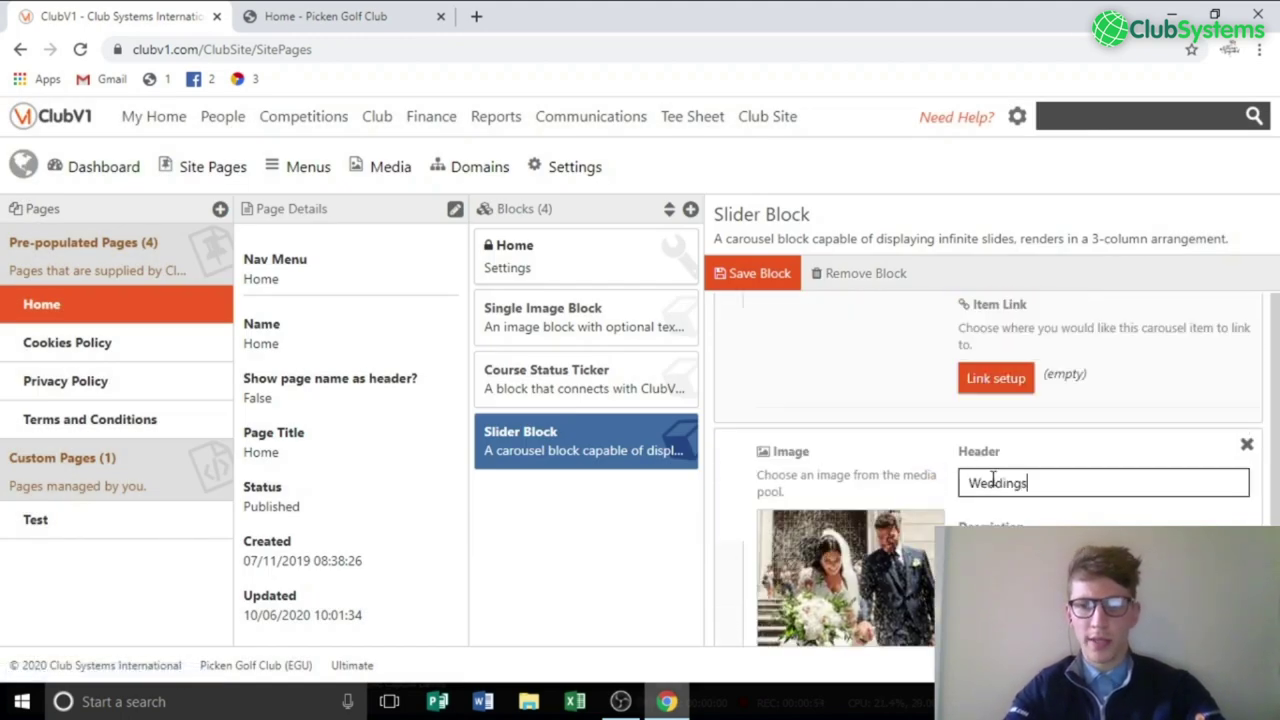
Review the slides' content and save the Slider Block.
{"action": "scroll", "coordinate": [993, 481], "scroll_direction": "down", "scroll_amount": 6}
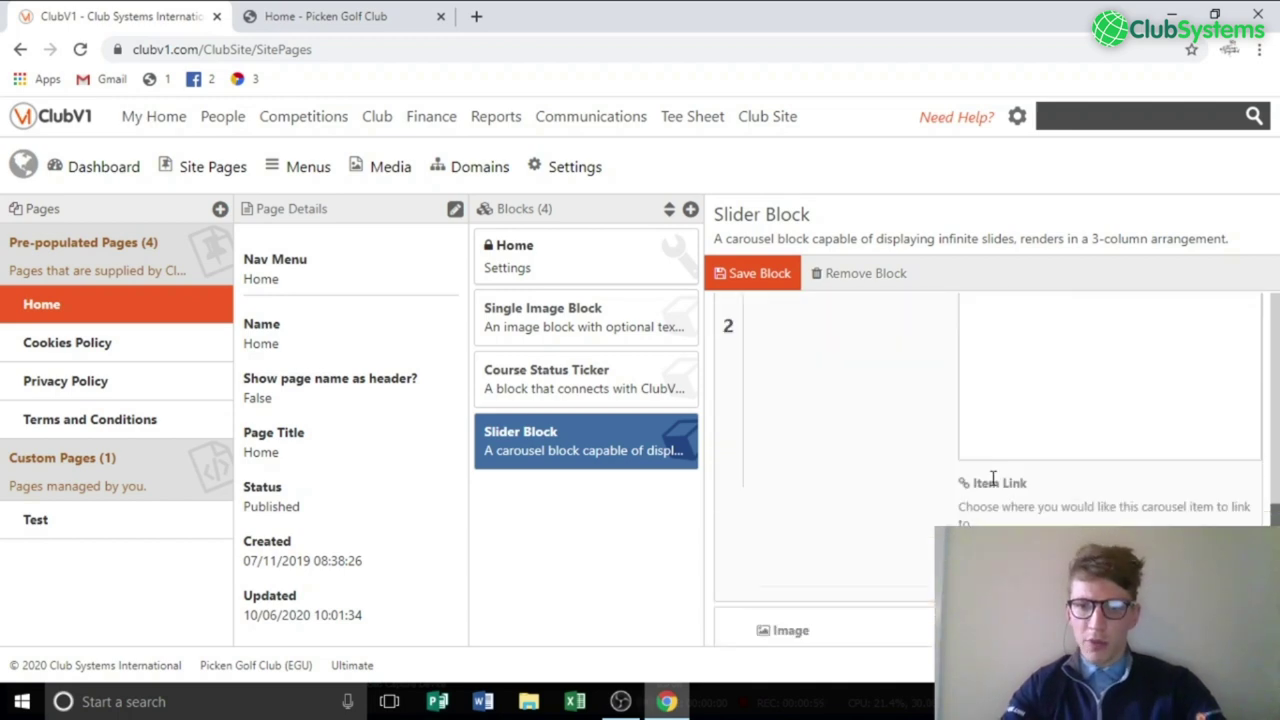
{"action": "scroll", "coordinate": [993, 481], "scroll_direction": "up", "scroll_amount": 5}
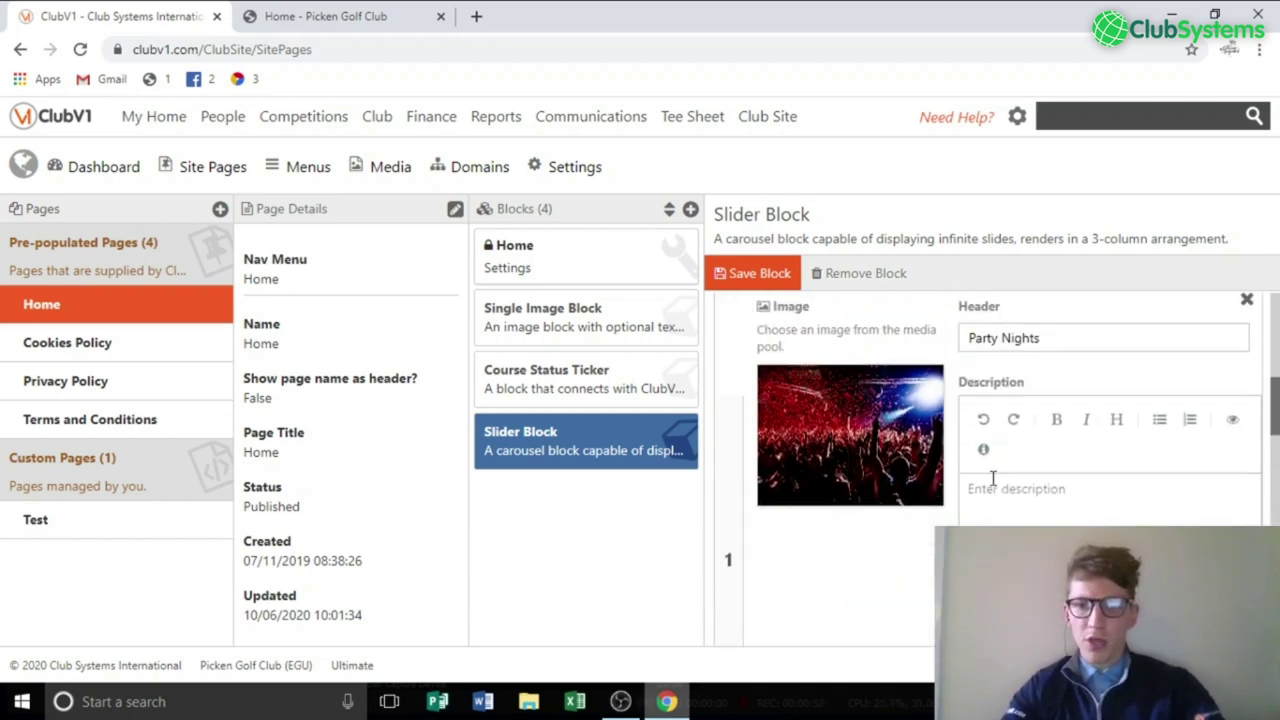
{"action": "scroll", "coordinate": [1020, 333], "scroll_direction": "down", "scroll_amount": 2}
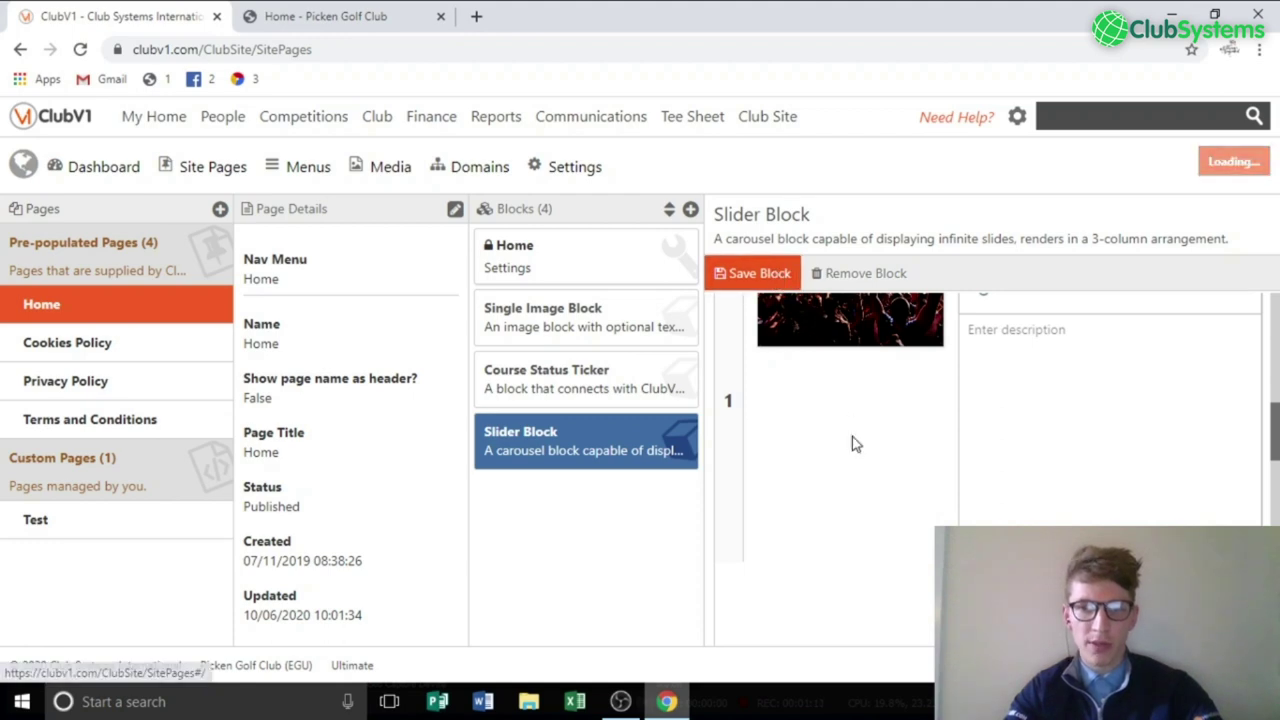
Refresh the public site and check the slider images and headers beneath the course status ticker.
{"action": "left_click", "coordinate": [370, 16]}
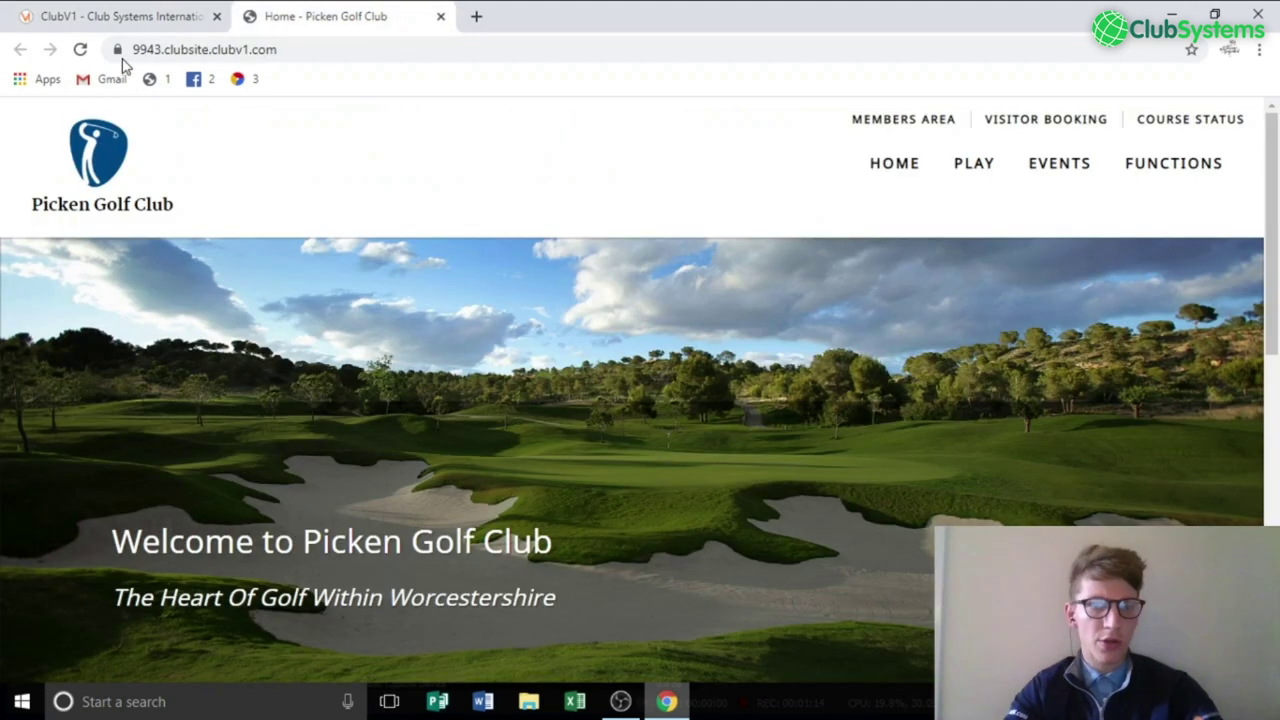
{"action": "left_click", "coordinate": [80, 49]}
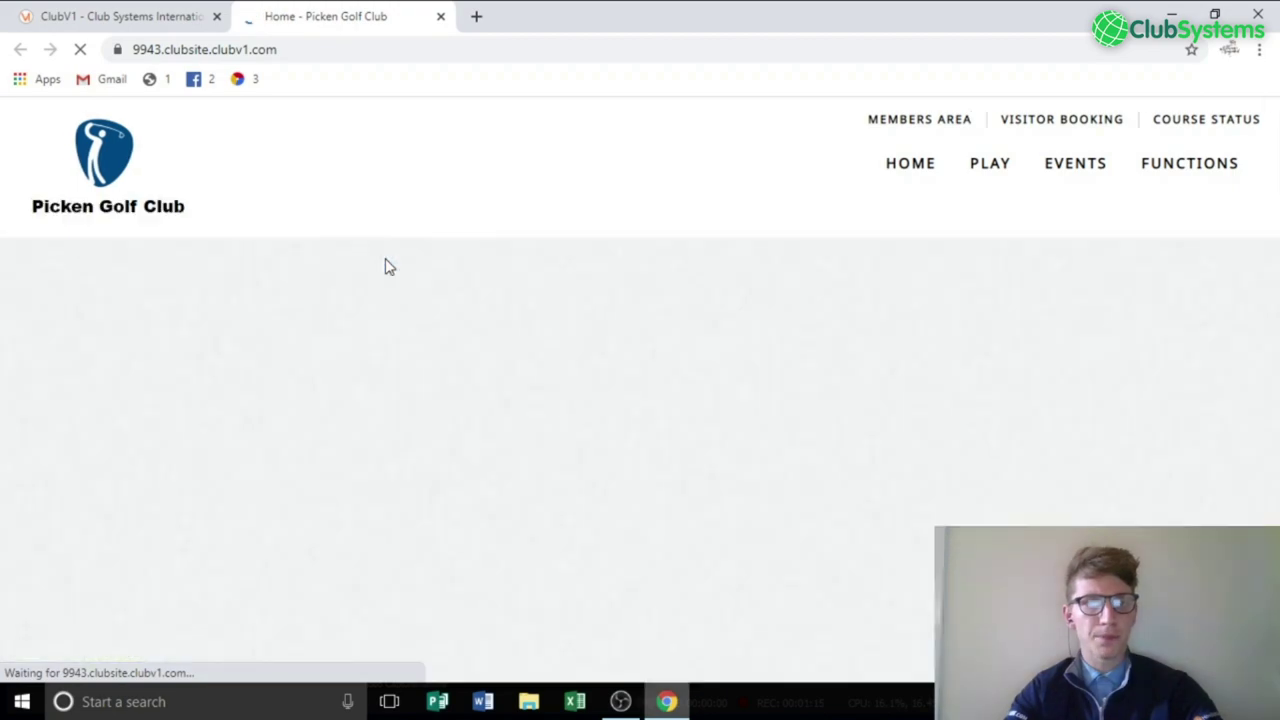
{"action": "scroll", "coordinate": [385, 258], "scroll_direction": "down", "scroll_amount": 3}
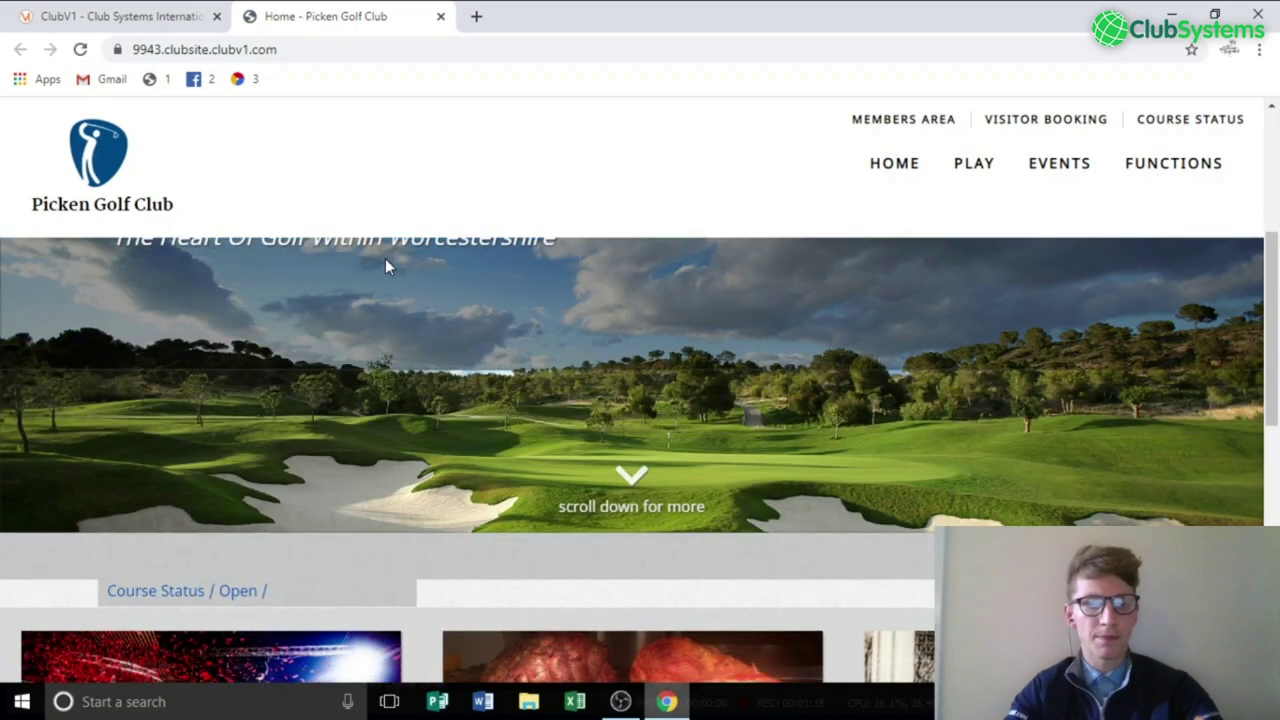
{"action": "scroll", "coordinate": [385, 258], "scroll_direction": "down", "scroll_amount": 3}
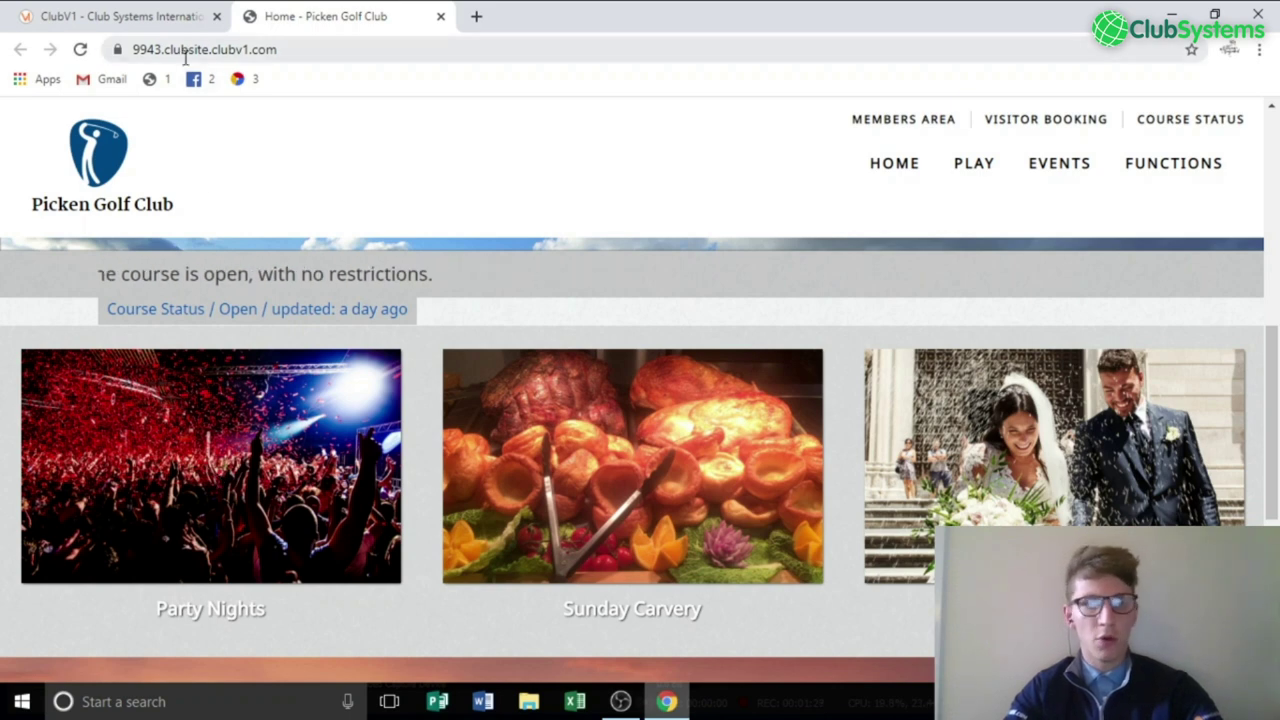
In the ClubV1 site editor, show the divider line at the bottom of the Slider Block and save the block.
{"action": "left_click", "coordinate": [170, 10]}
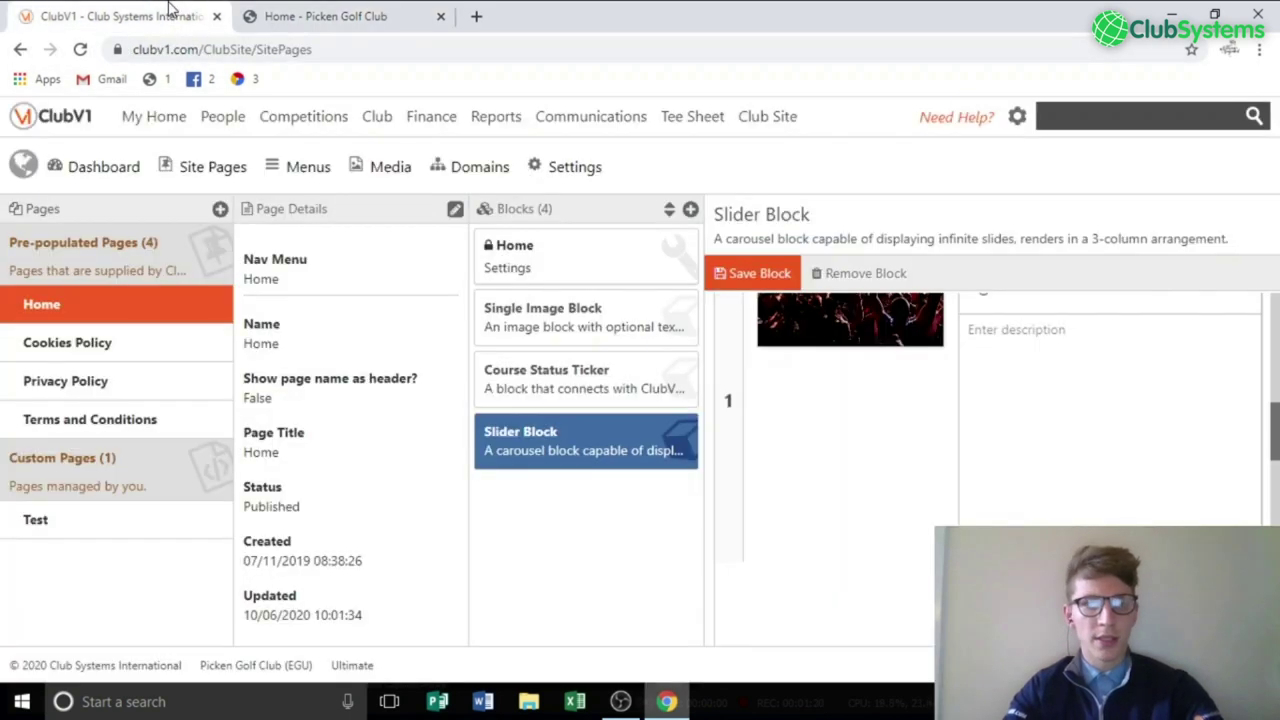
{"action": "left_click", "coordinate": [563, 400]}
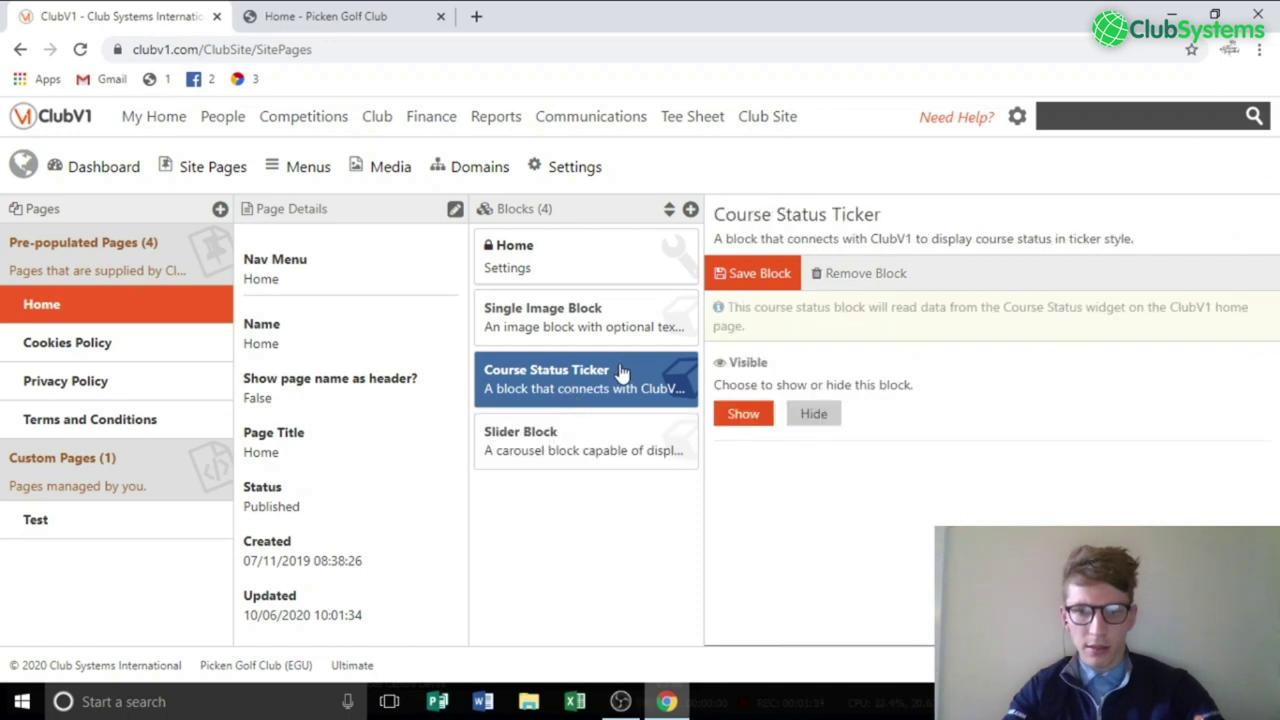
{"action": "left_click", "coordinate": [588, 437]}
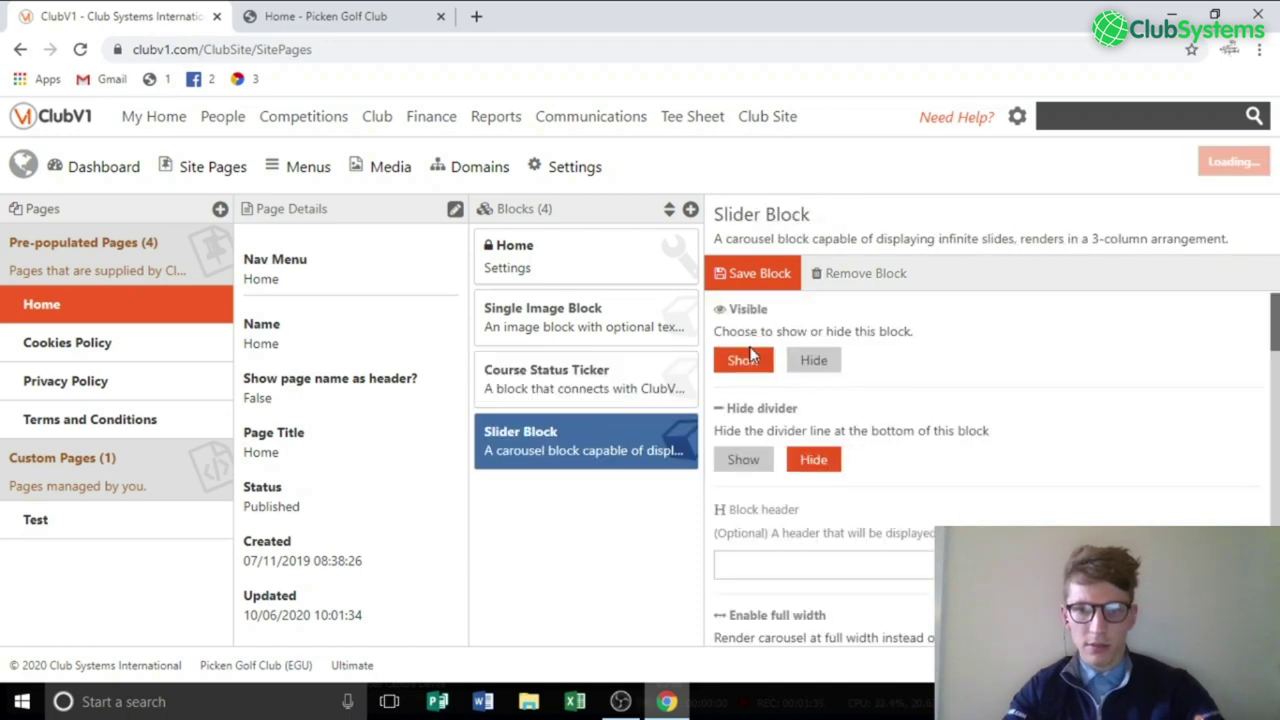
{"action": "left_click", "coordinate": [743, 468]}
{"action": "left_click", "coordinate": [757, 275]}
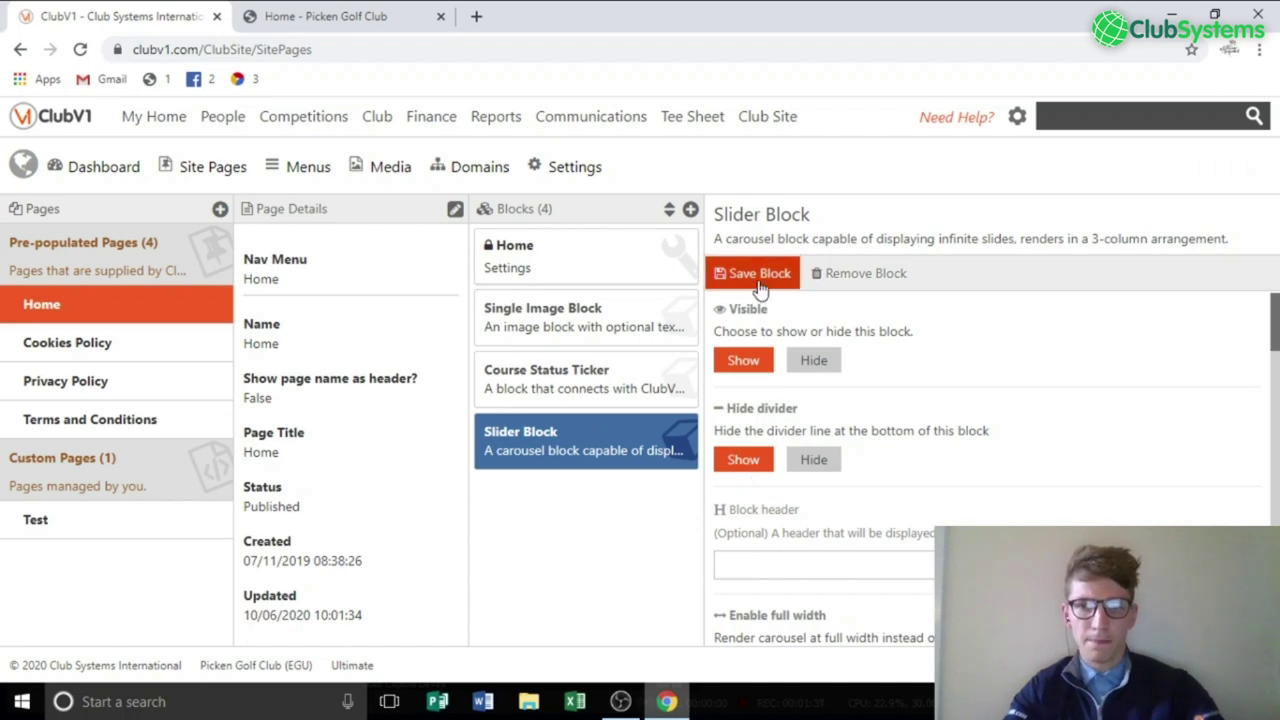
Refresh the public site and check the divider between the slider and the footer, along with the rest of the Home page.
{"action": "left_click", "coordinate": [437, 10]}
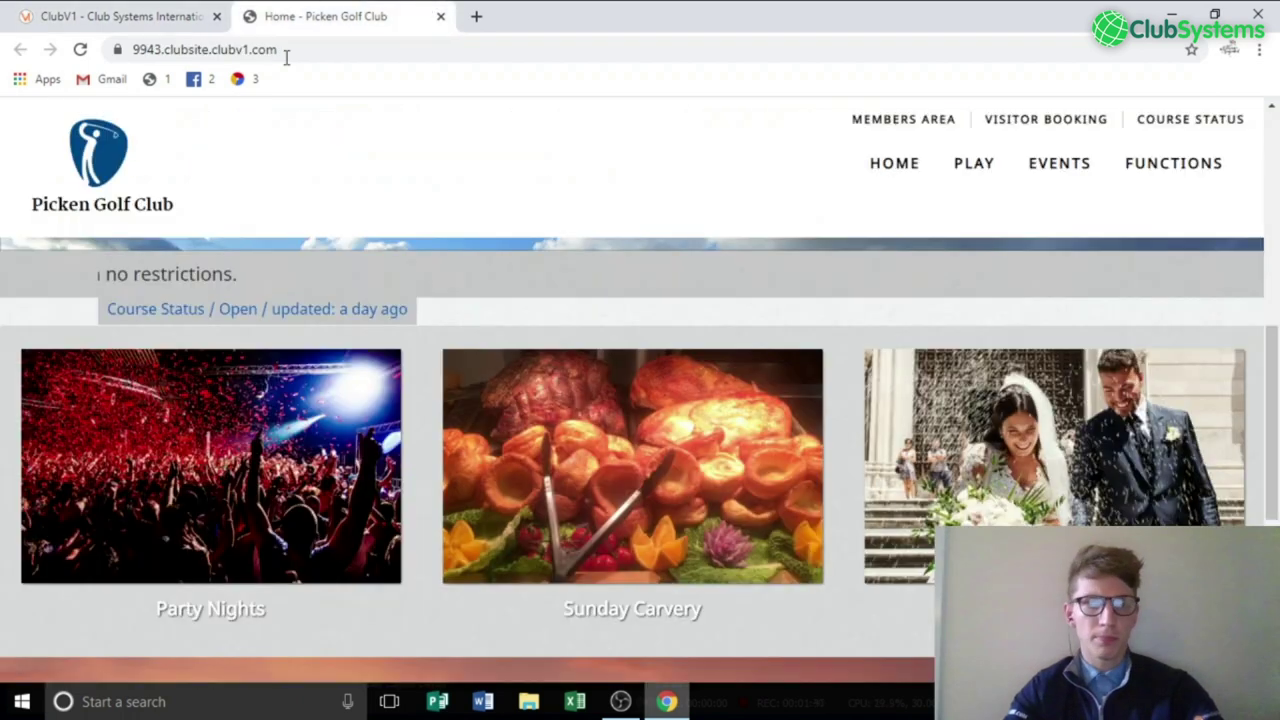
{"action": "left_click", "coordinate": [81, 49]}
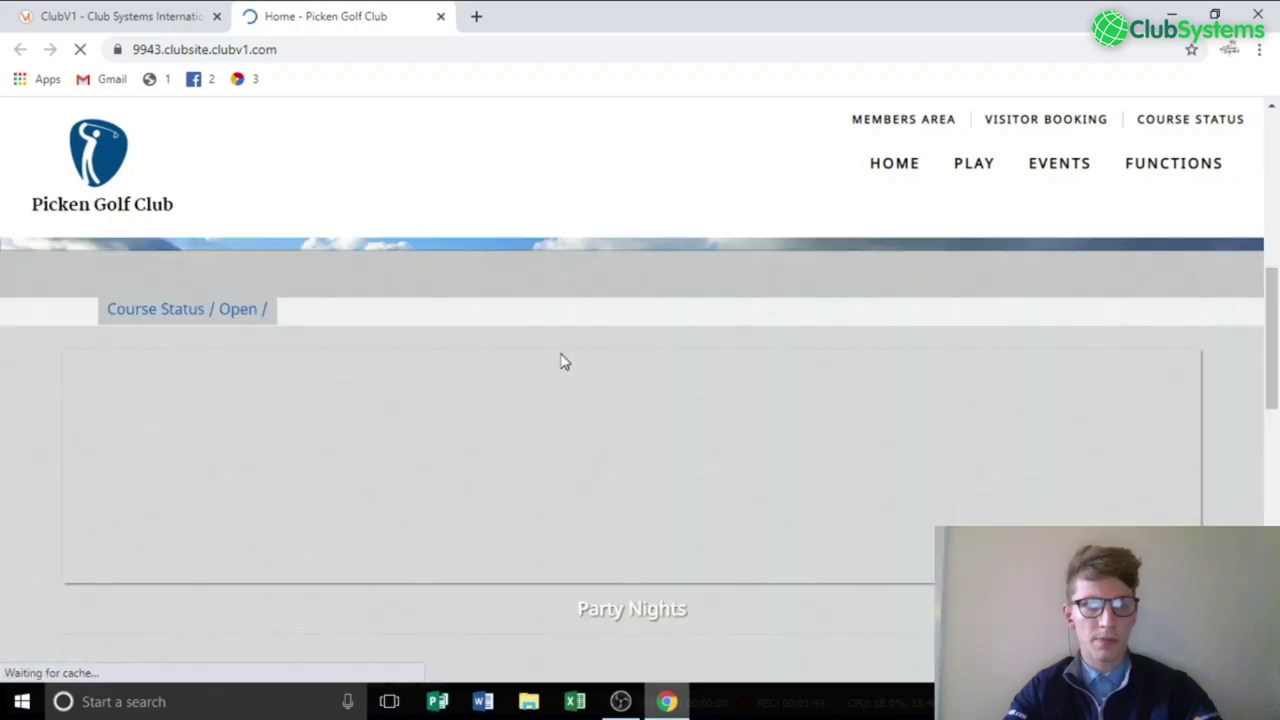
{"action": "scroll", "coordinate": [562, 361], "scroll_direction": "down", "scroll_amount": 3}
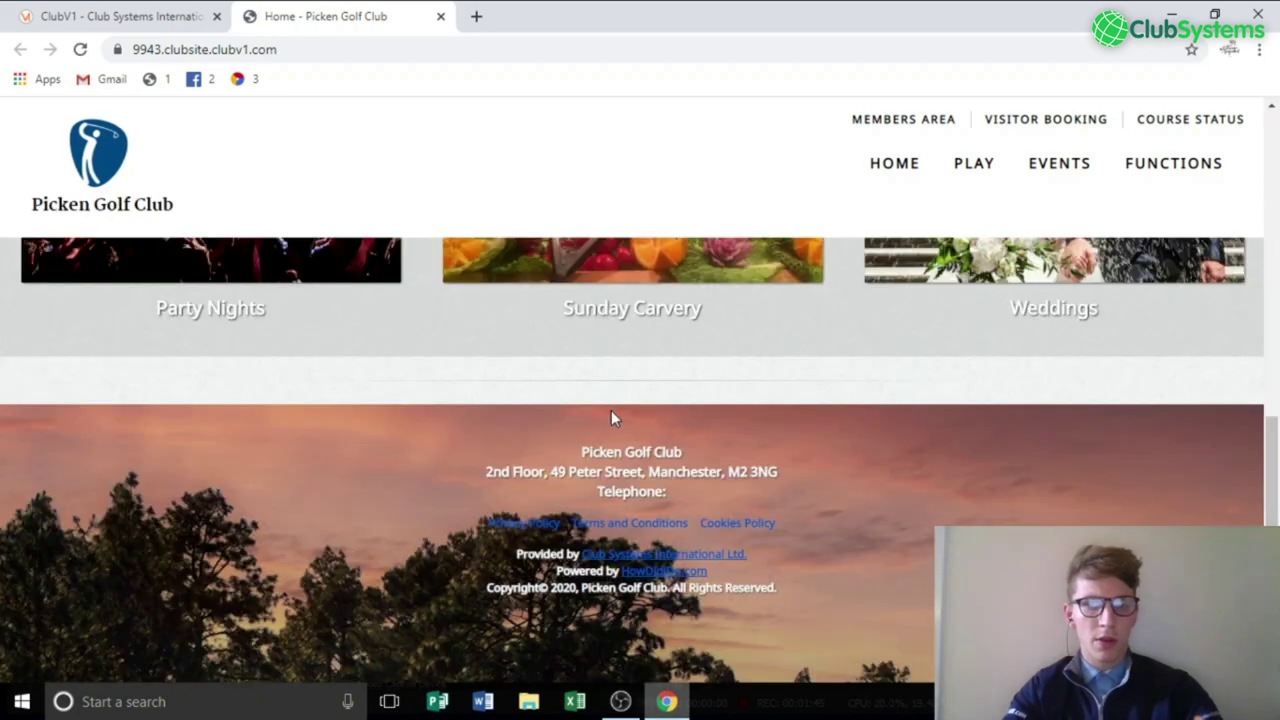
{"action": "scroll", "coordinate": [607, 378], "scroll_direction": "up", "scroll_amount": 8}
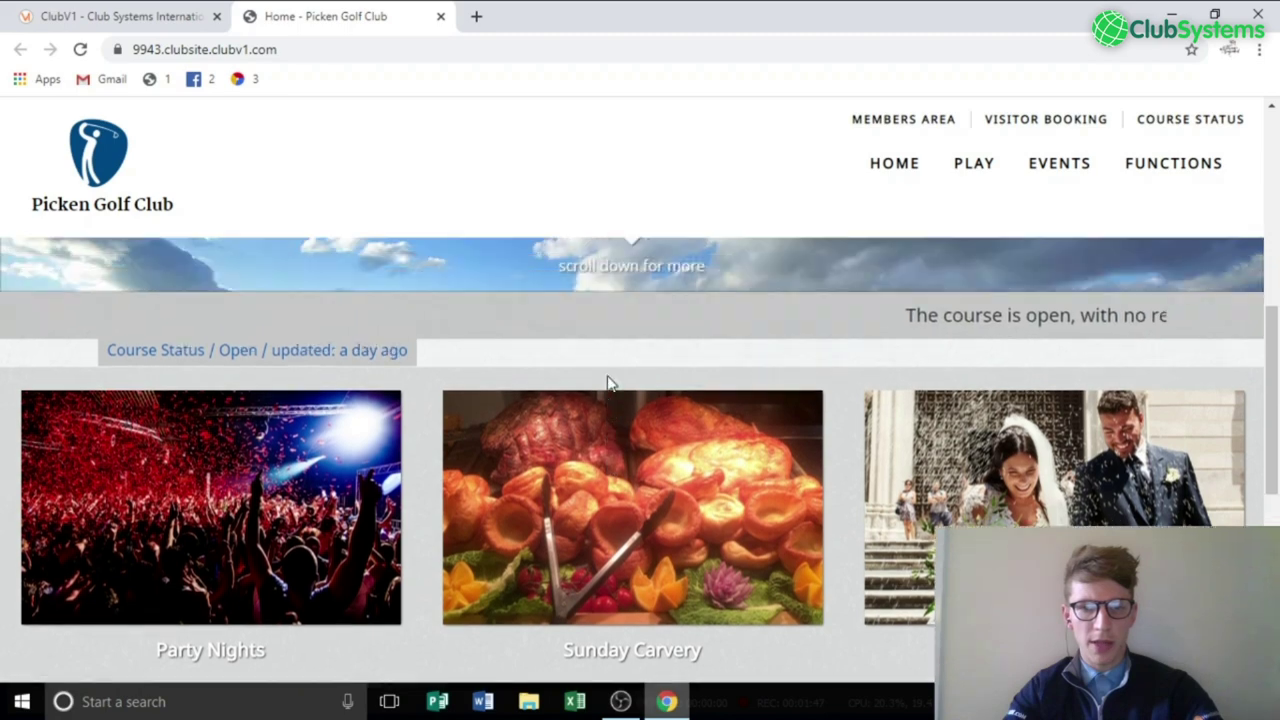
{"action": "scroll", "coordinate": [607, 375], "scroll_direction": "up", "scroll_amount": 3}
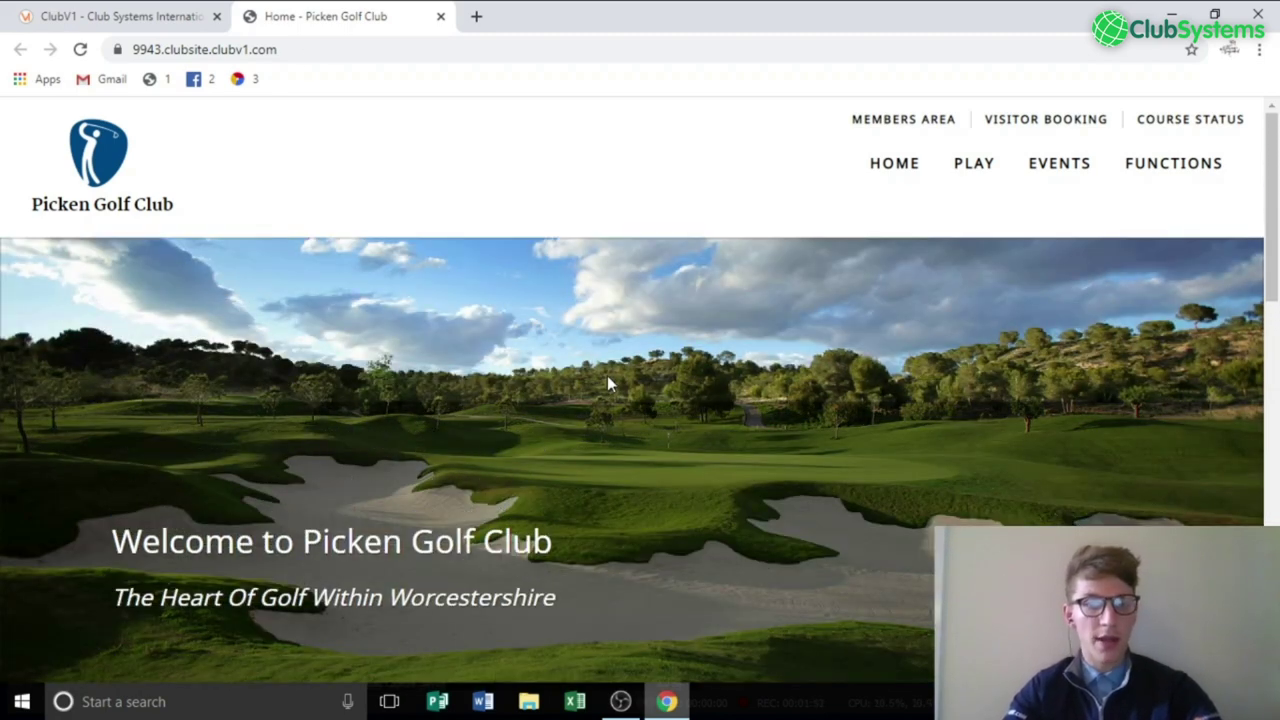
{"action": "left_click", "coordinate": [120, 14]}
{"action": "left_click", "coordinate": [313, 8]}
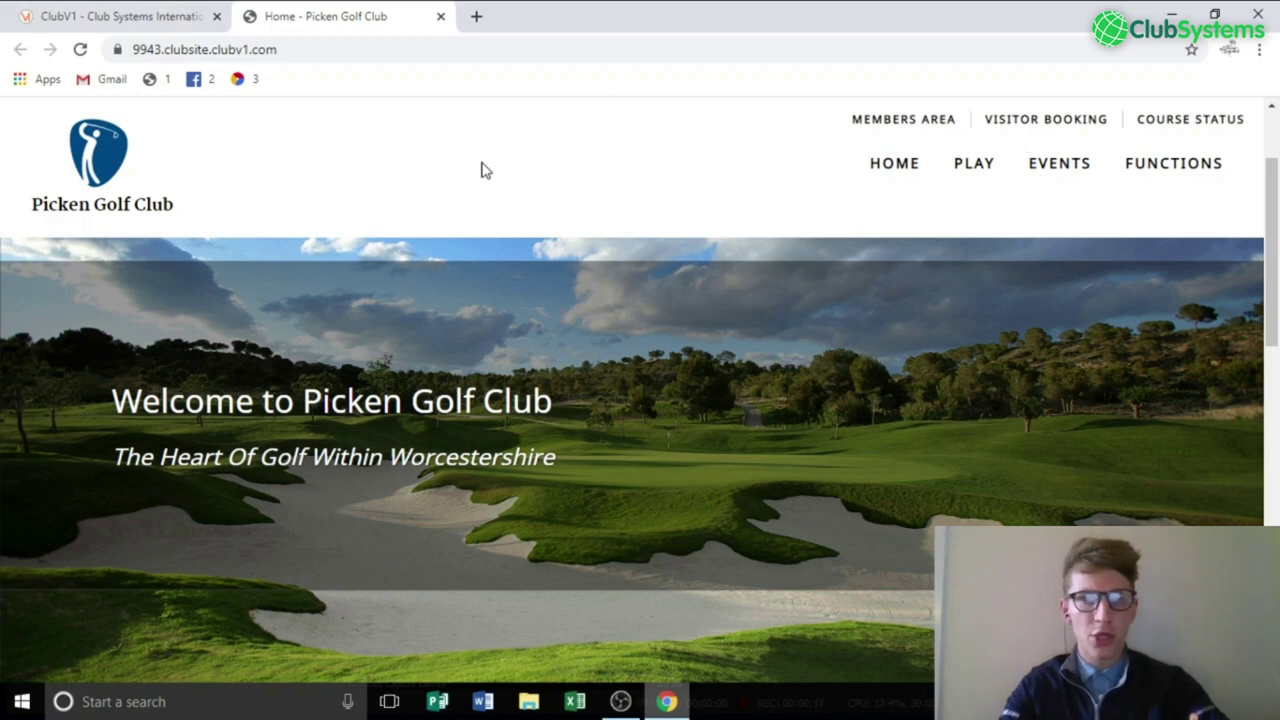
In the ClubV1 site editor, change the navigation menu style to Side Pane and confirm applying it.
{"action": "left_click", "coordinate": [155, 12]}
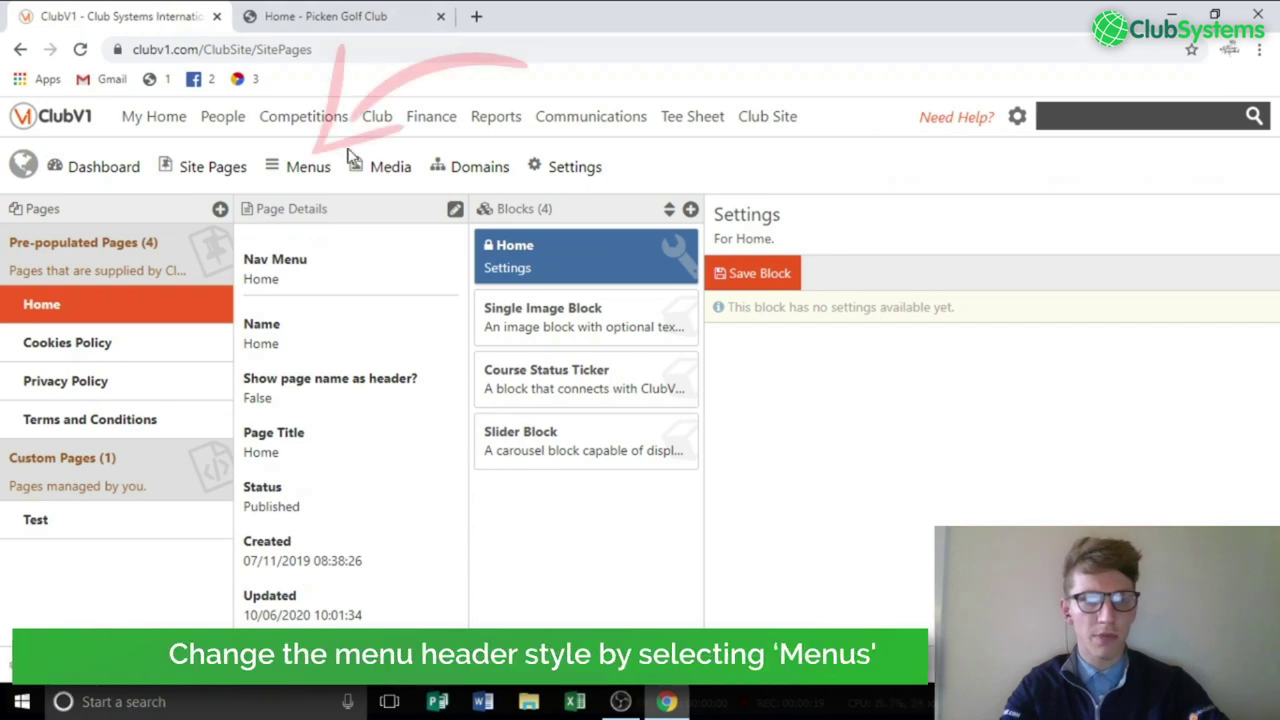
{"action": "left_click", "coordinate": [288, 176]}
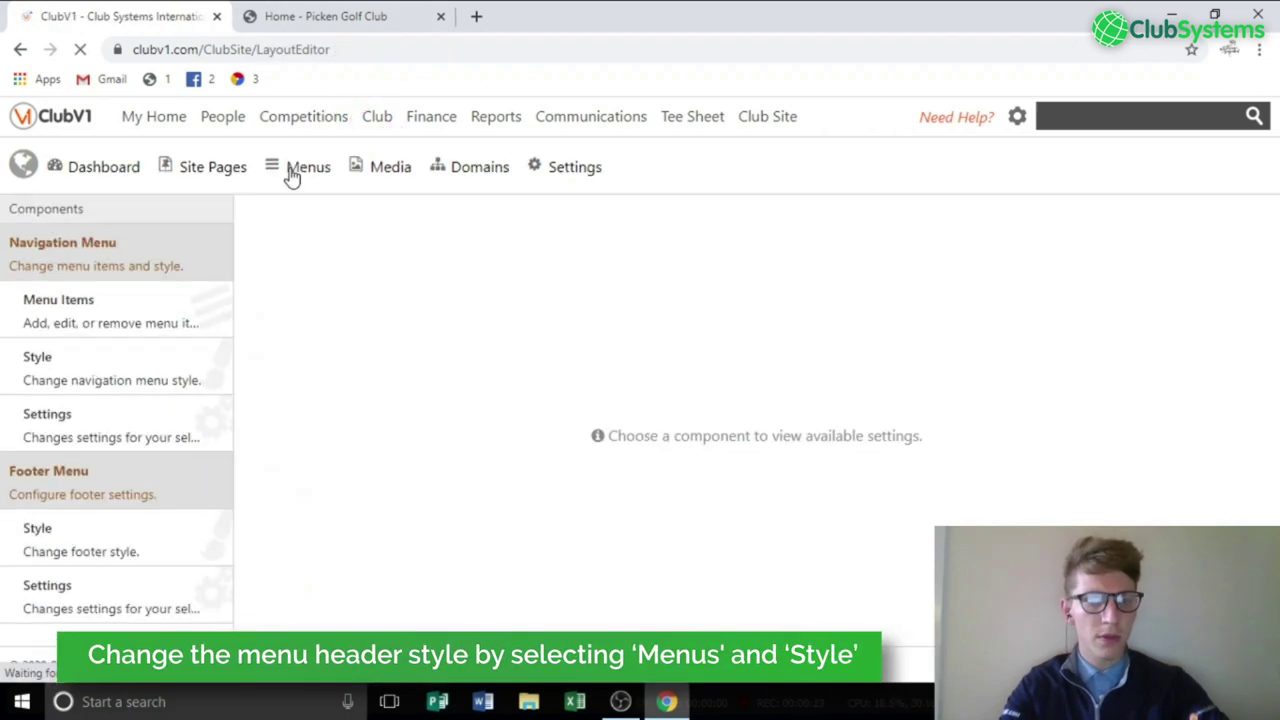
{"action": "left_click", "coordinate": [150, 307]}
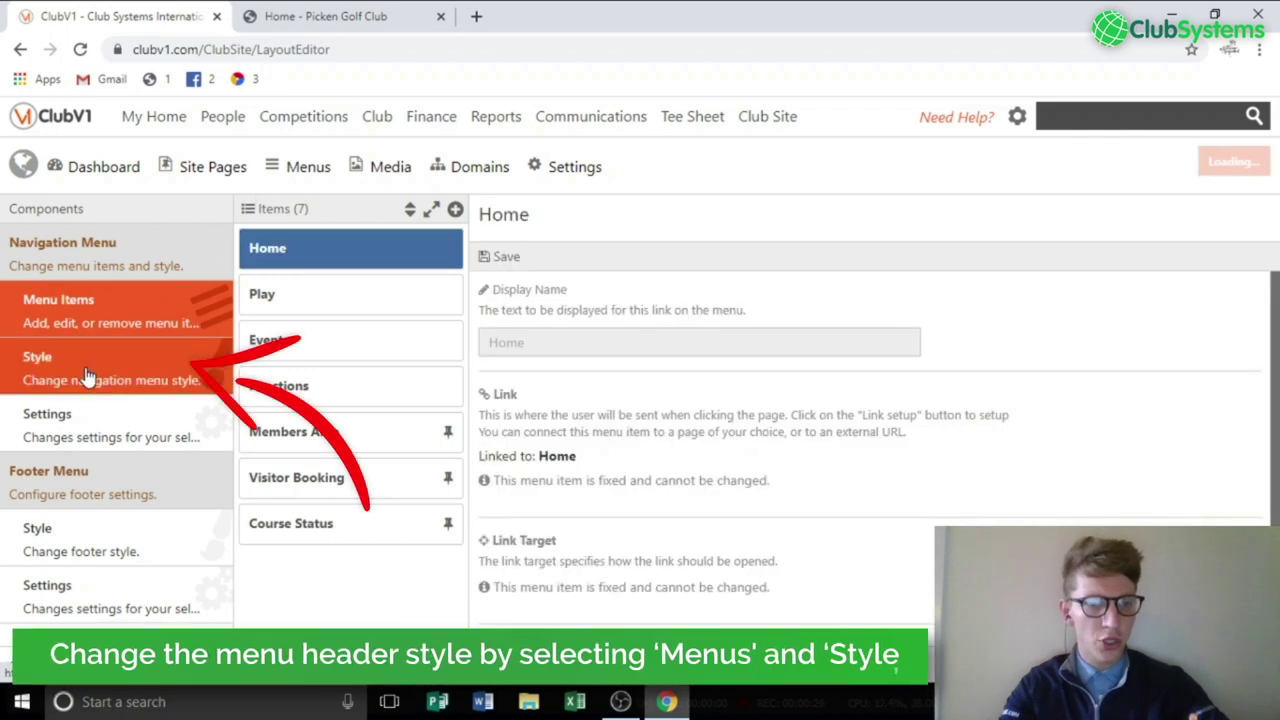
{"action": "left_click", "coordinate": [88, 376]}
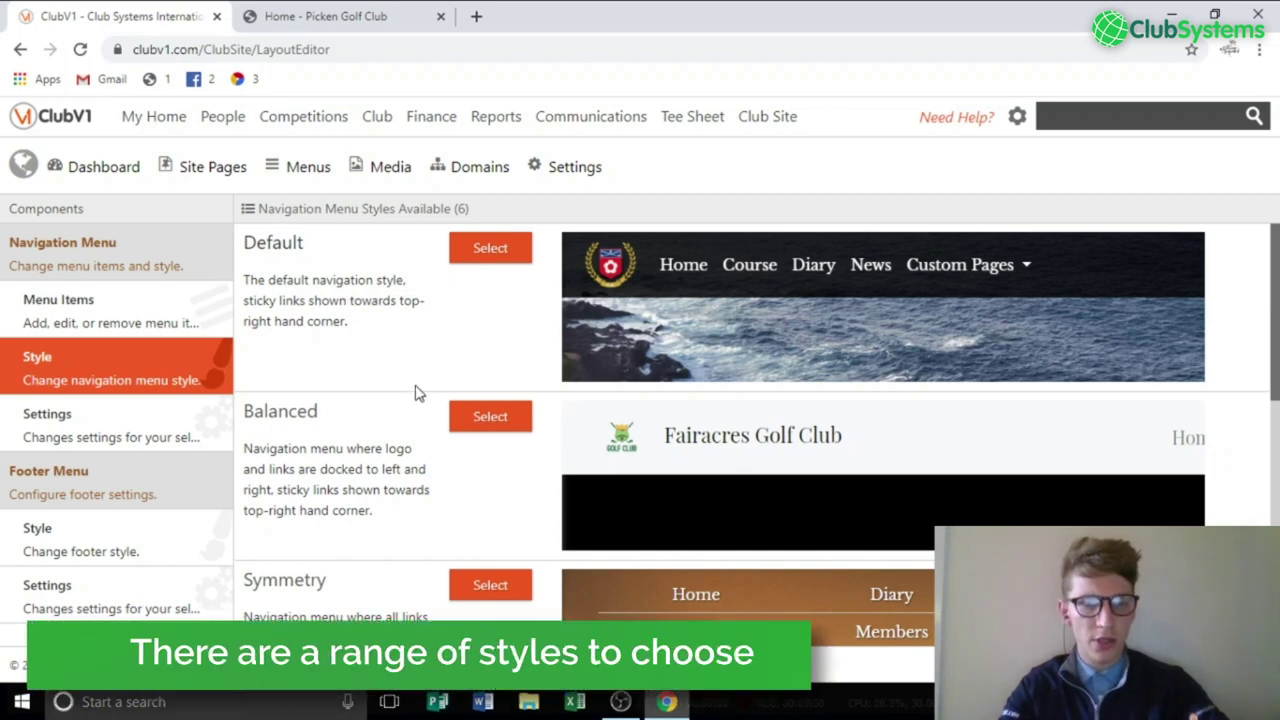
{"action": "scroll", "coordinate": [417, 391], "scroll_direction": "down", "scroll_amount": 3}
{"action": "scroll", "coordinate": [417, 391], "scroll_direction": "down", "scroll_amount": 3}
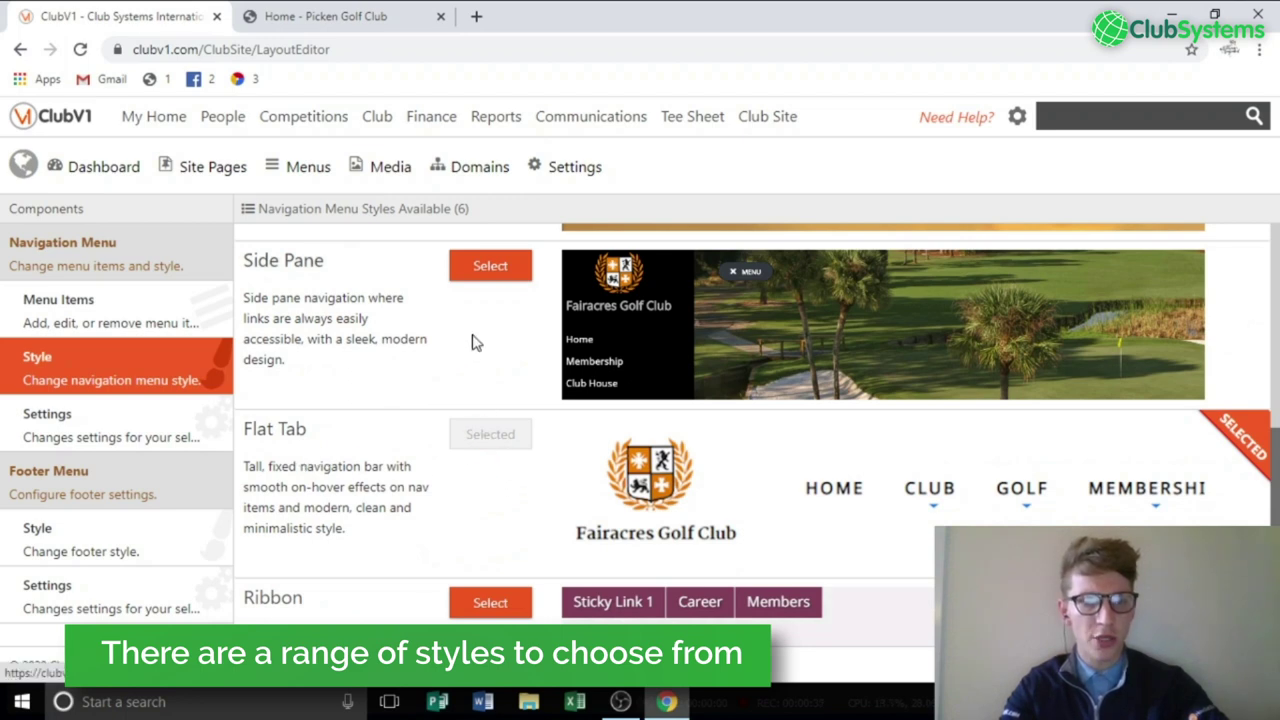
{"action": "left_click", "coordinate": [478, 272]}
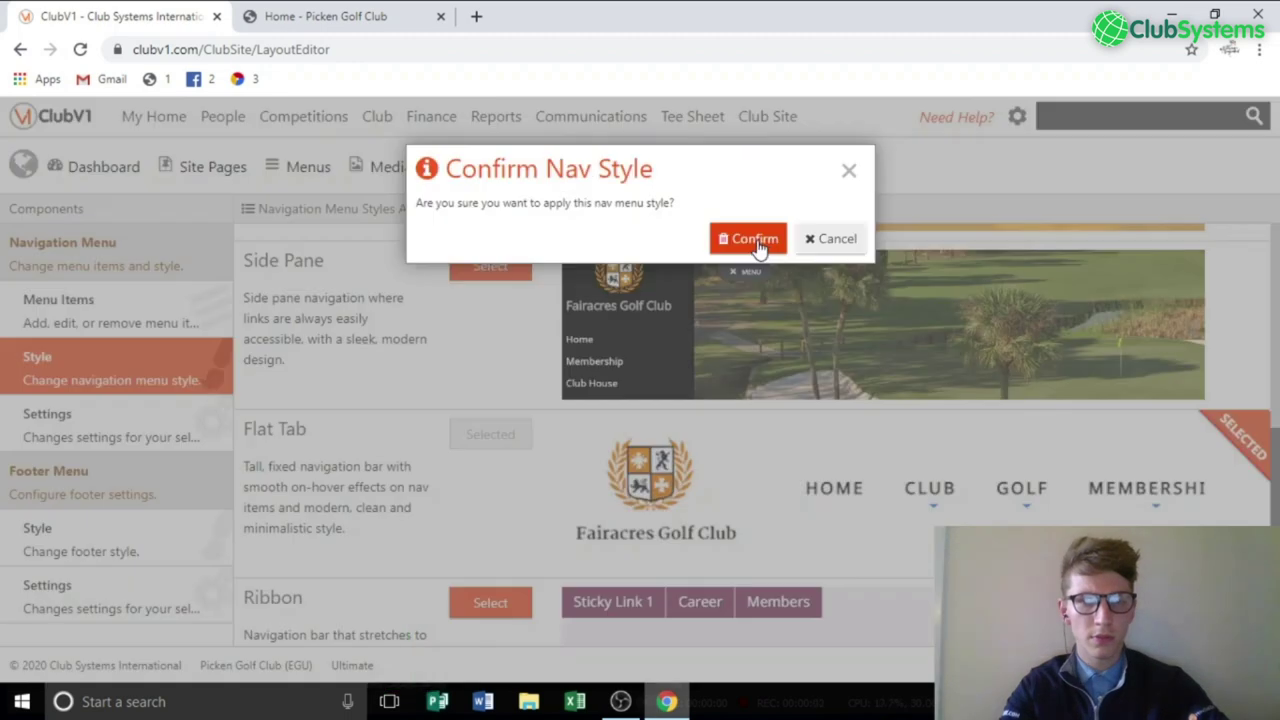
{"action": "left_click", "coordinate": [758, 242]}
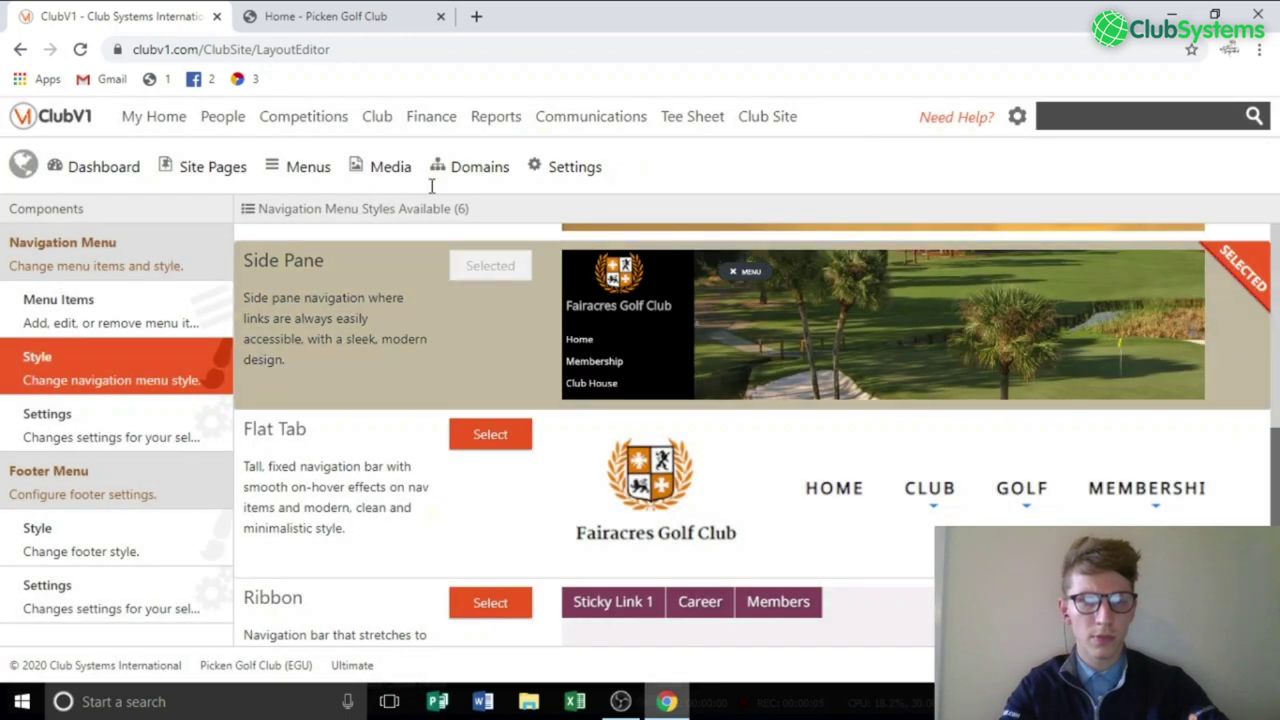
Refresh the public site, open the side pane menu to check its links, and close it again.
{"action": "left_click", "coordinate": [325, 12]}
{"action": "left_click", "coordinate": [80, 49]}
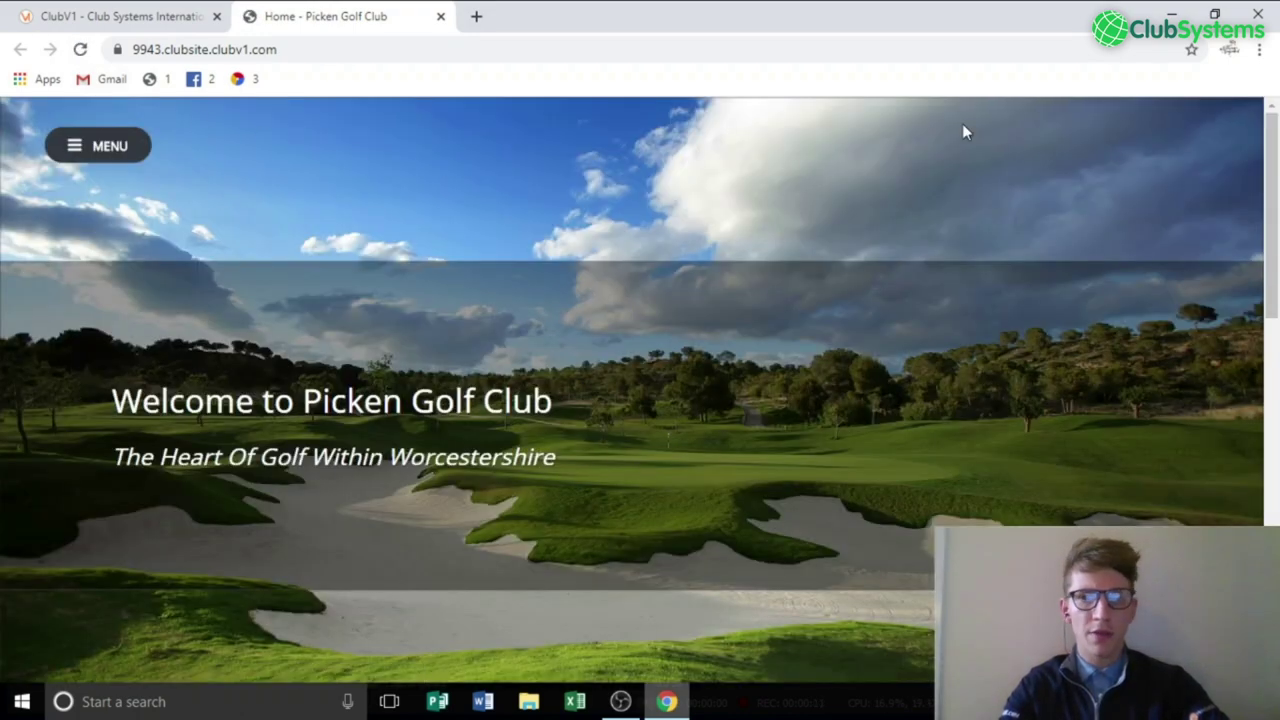
{"action": "left_click", "coordinate": [87, 153]}
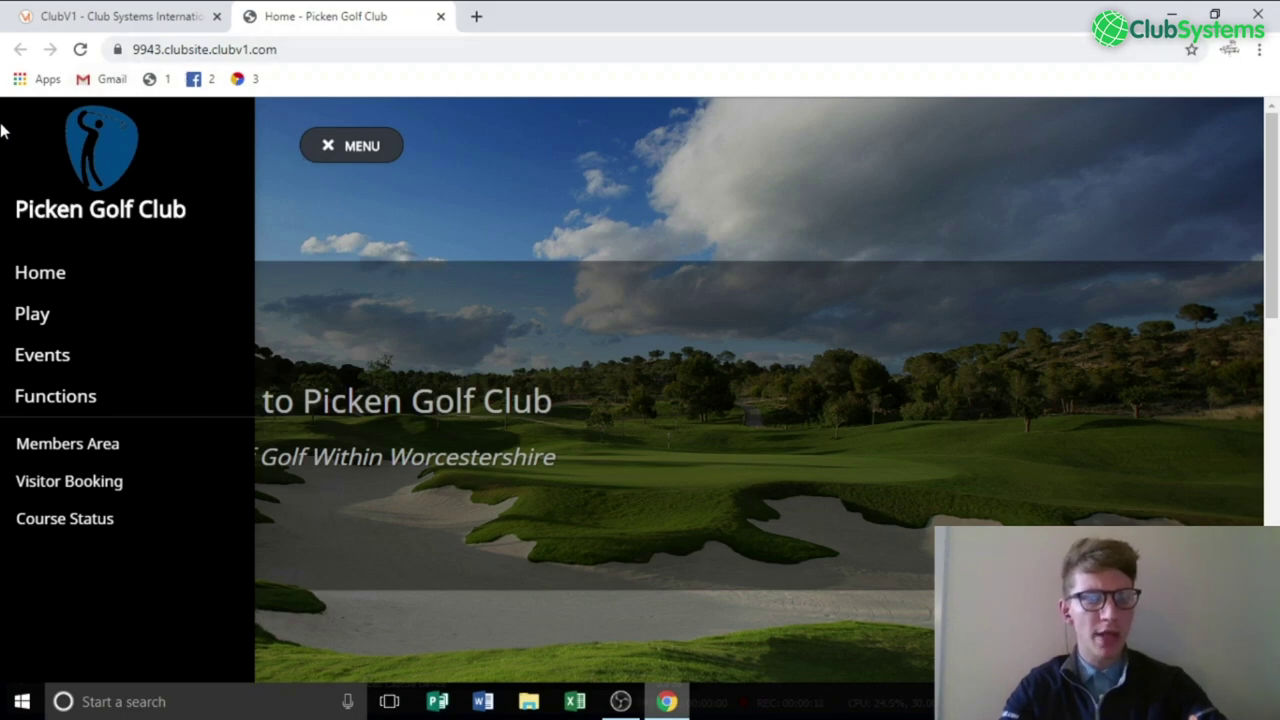
{"action": "left_click", "coordinate": [321, 141]}
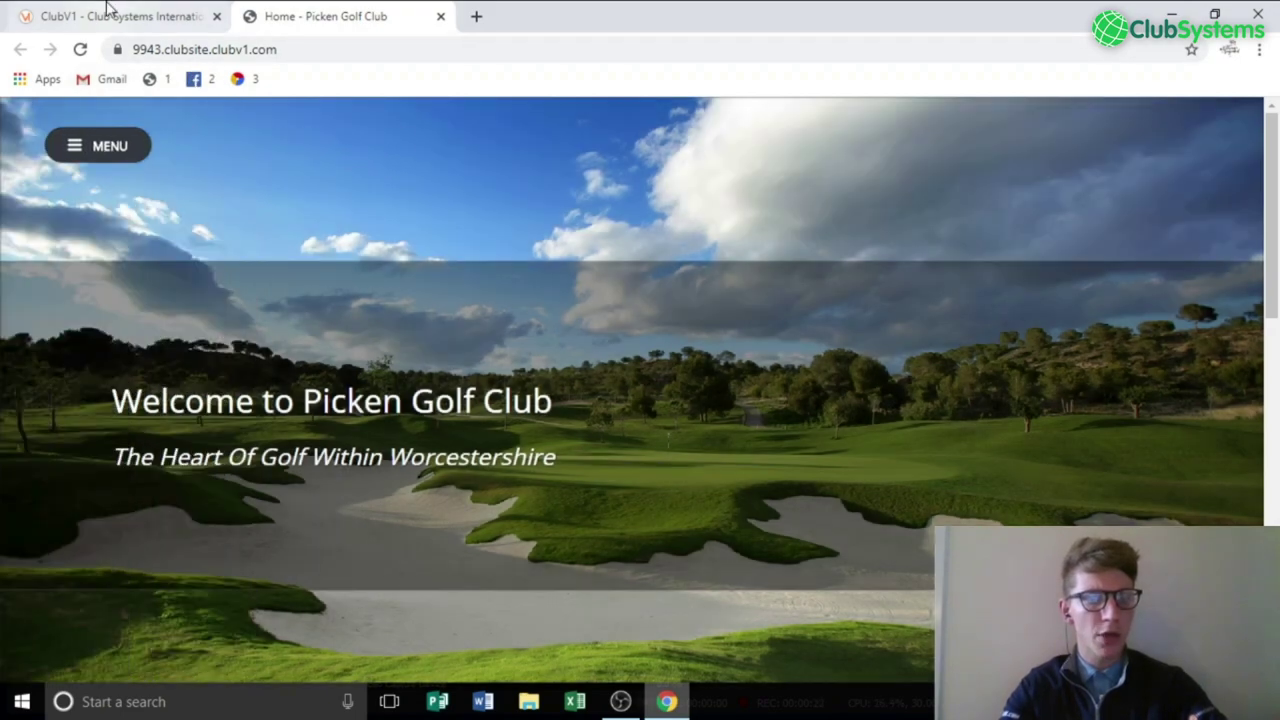
In the ClubV1 navigation menu settings, set the menu background colour to dark red rgb(105, 0, 24) and save.
{"action": "left_click", "coordinate": [110, 16]}
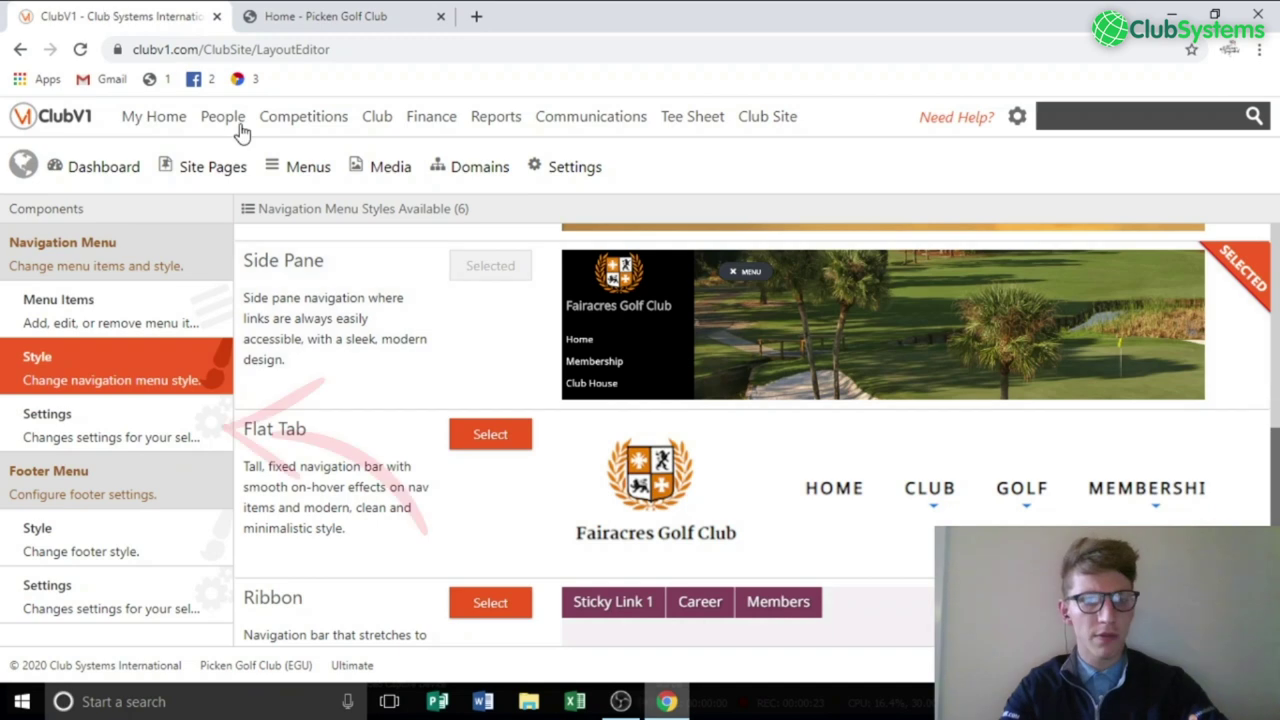
{"action": "left_click", "coordinate": [85, 418]}
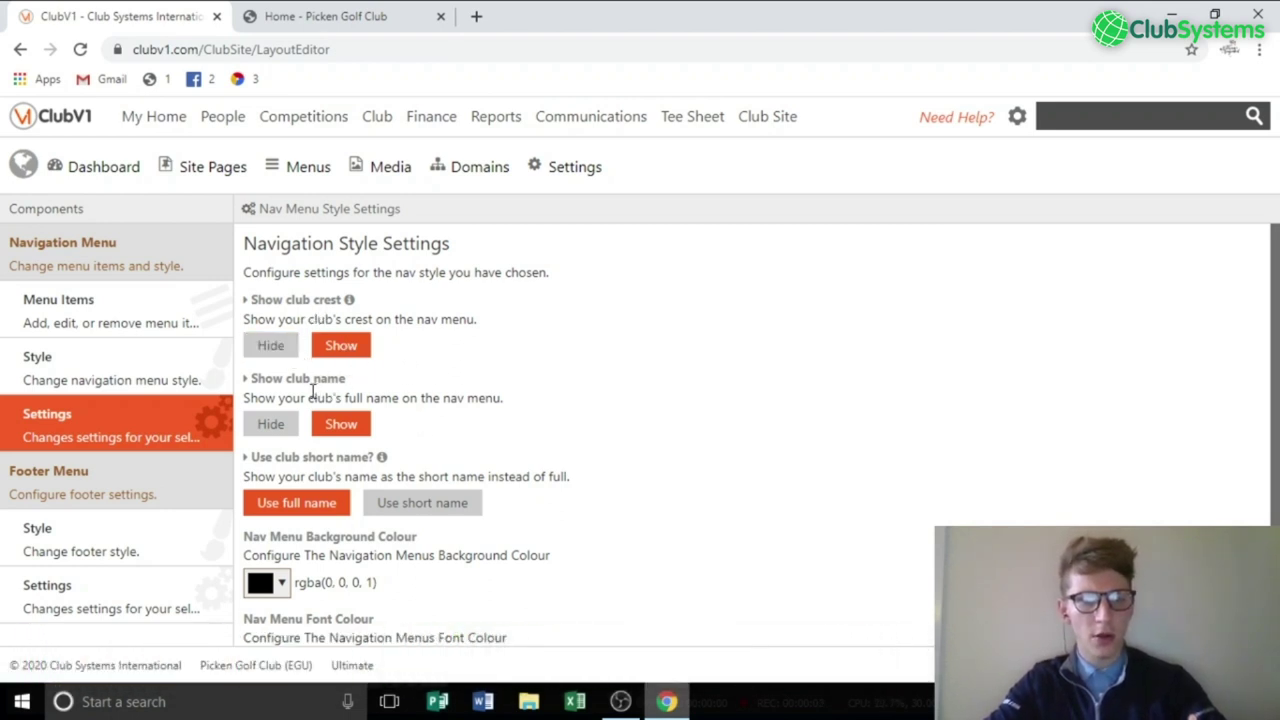
{"action": "scroll", "coordinate": [313, 391], "scroll_direction": "down", "scroll_amount": 1}
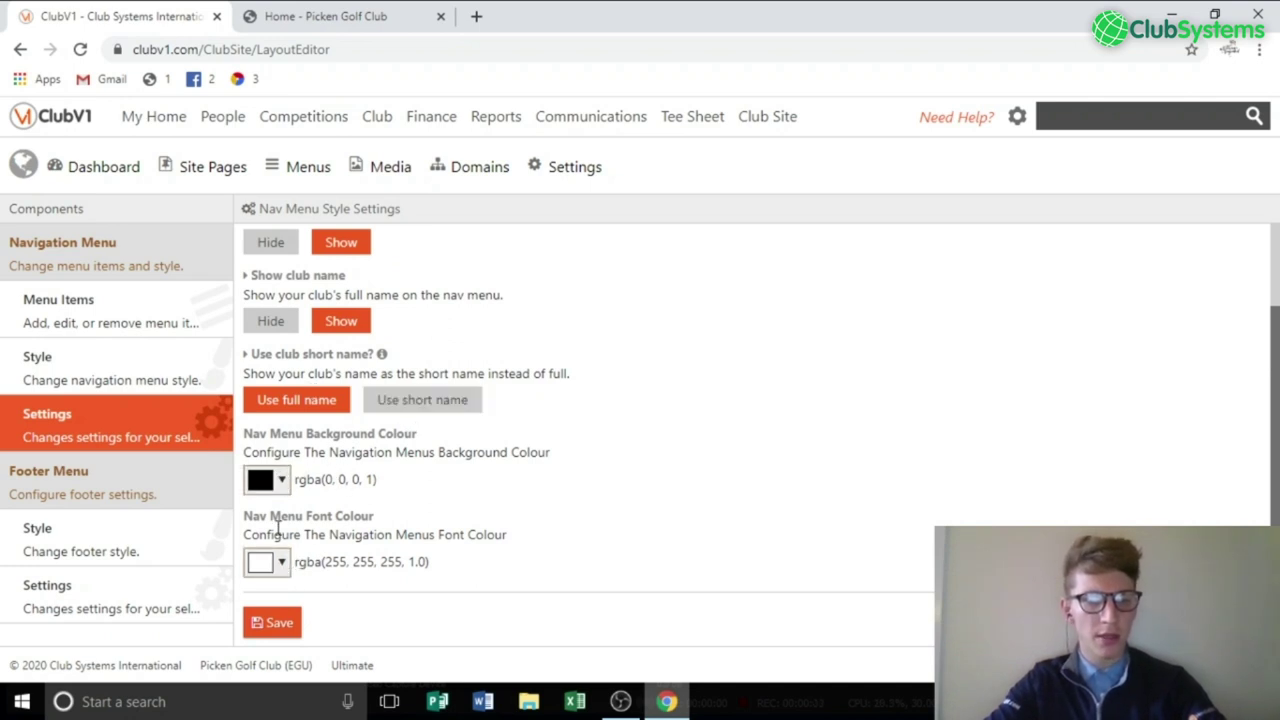
{"action": "left_click", "coordinate": [270, 481]}
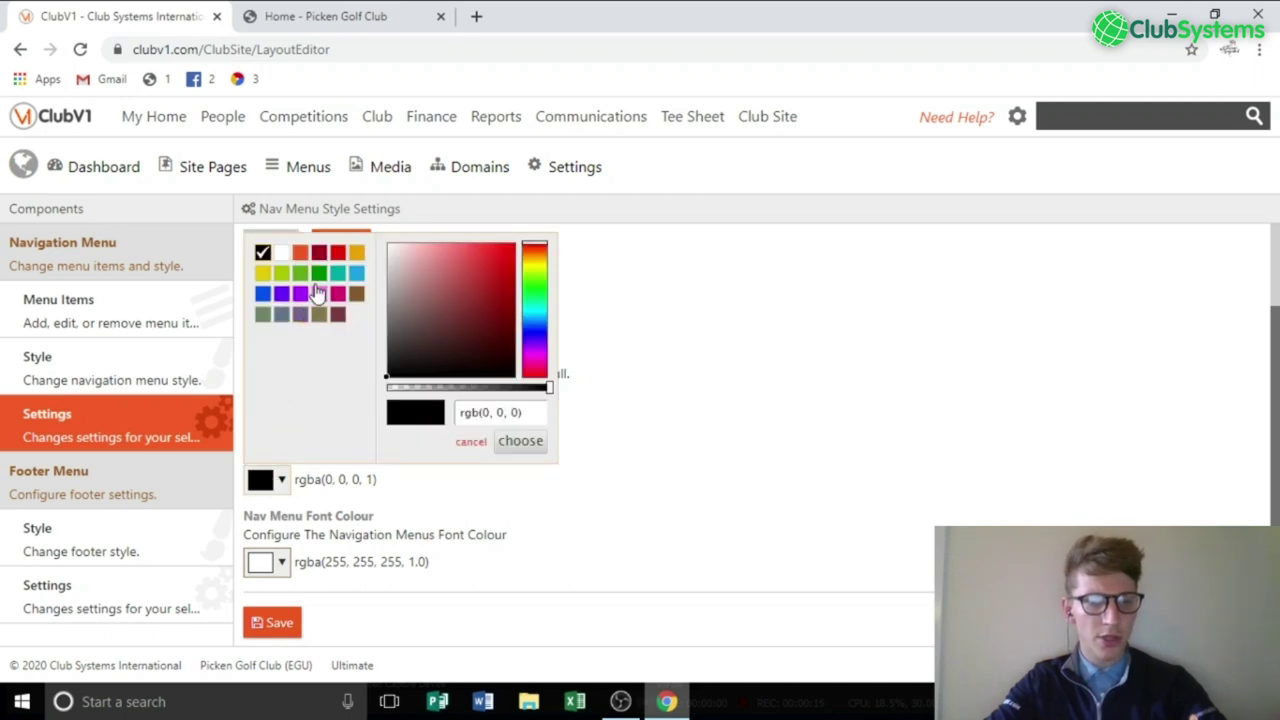
{"action": "left_click", "coordinate": [318, 252]}
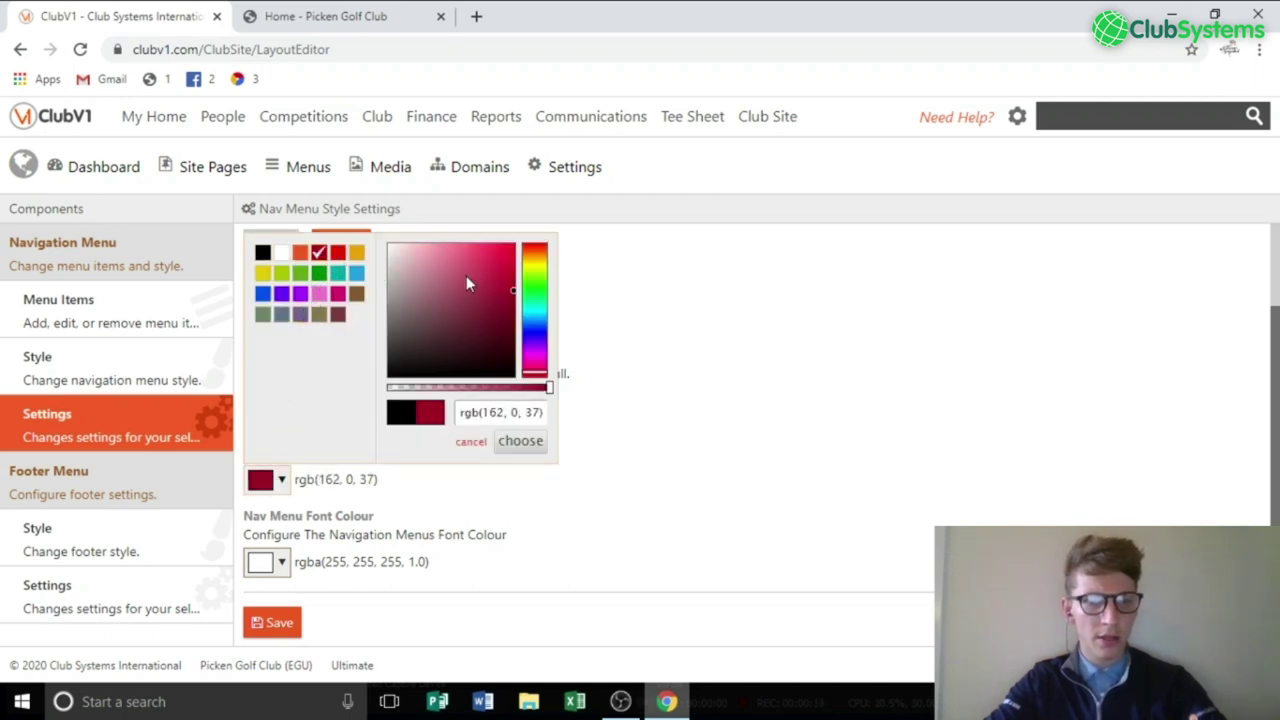
{"action": "left_click_drag", "start_coordinate": [505, 292], "coordinate": [517, 336]}
{"action": "left_click", "coordinate": [520, 441]}
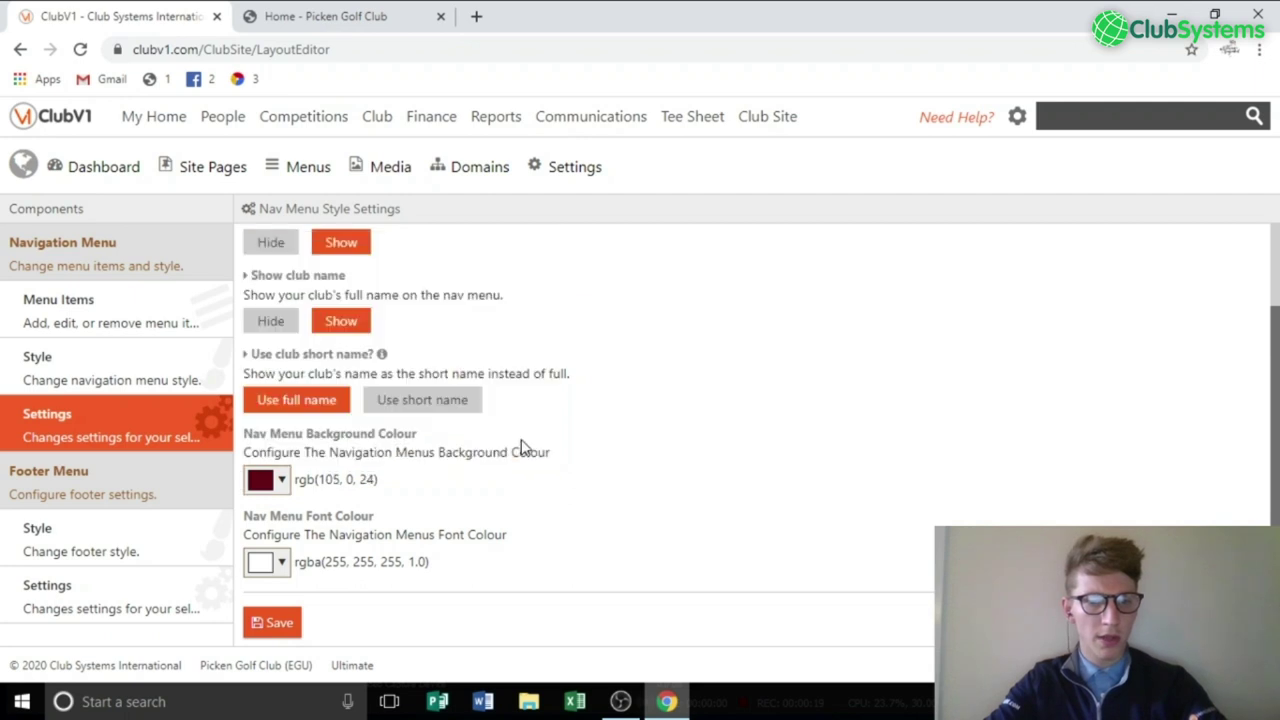
{"action": "left_click", "coordinate": [287, 622]}
On the public site, open the side pane menu to check its background colour, and close it.
{"action": "left_click", "coordinate": [351, 17]}
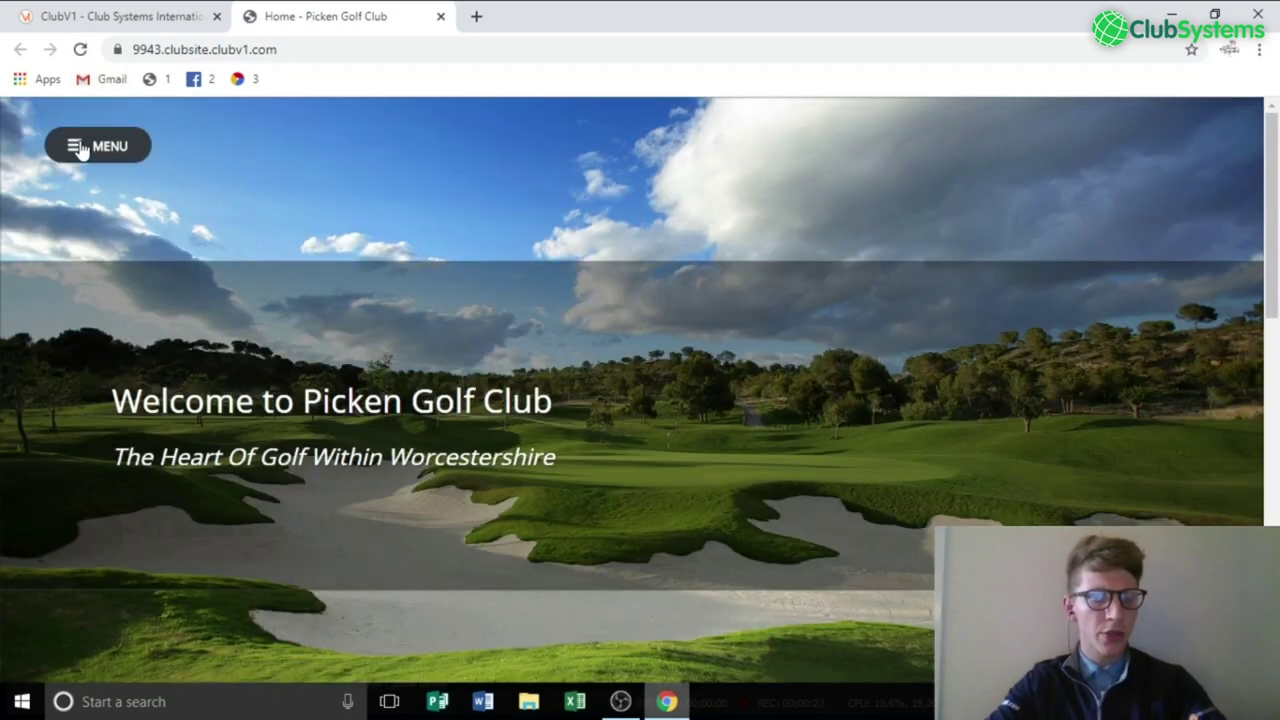
{"action": "left_click", "coordinate": [82, 148]}
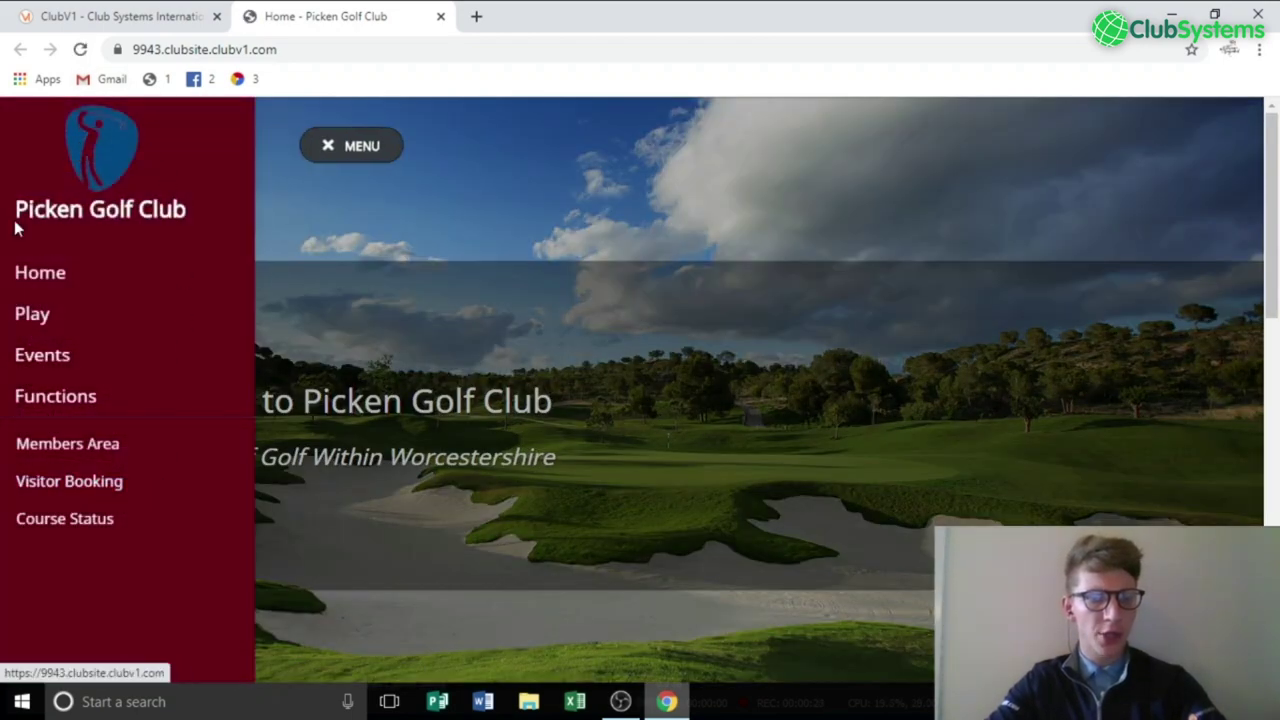
{"action": "left_click", "coordinate": [328, 145]}
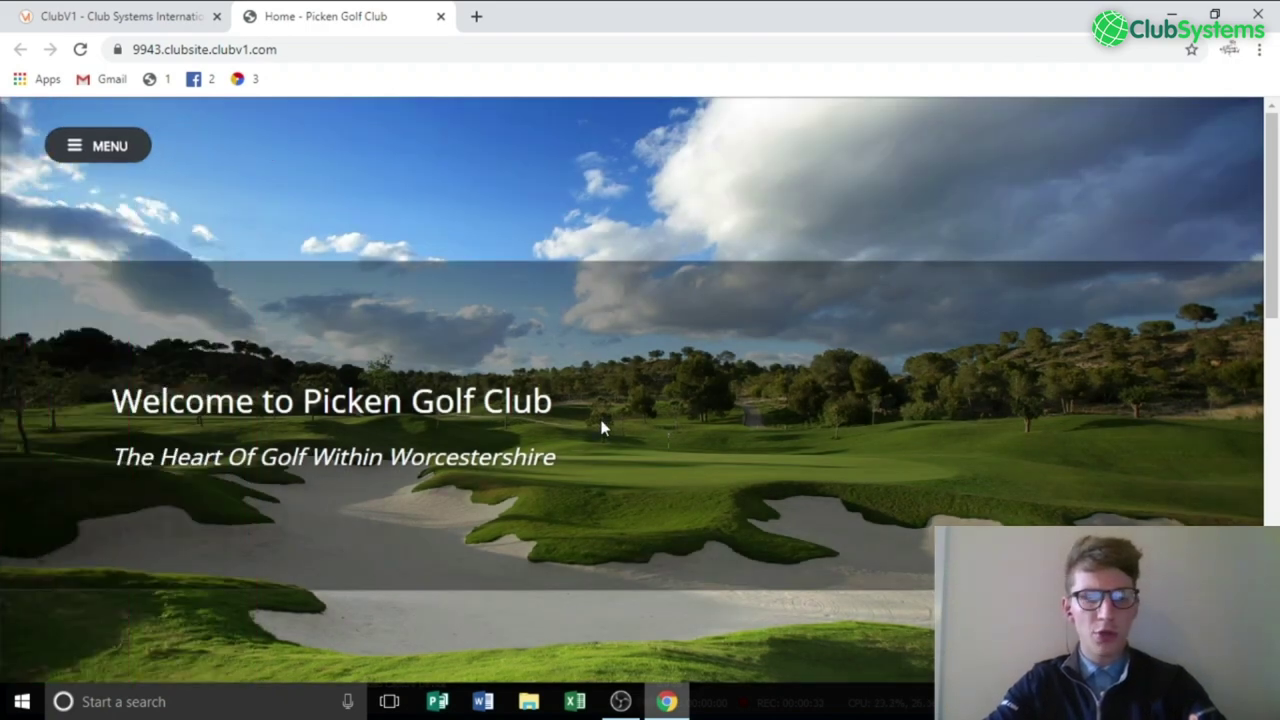